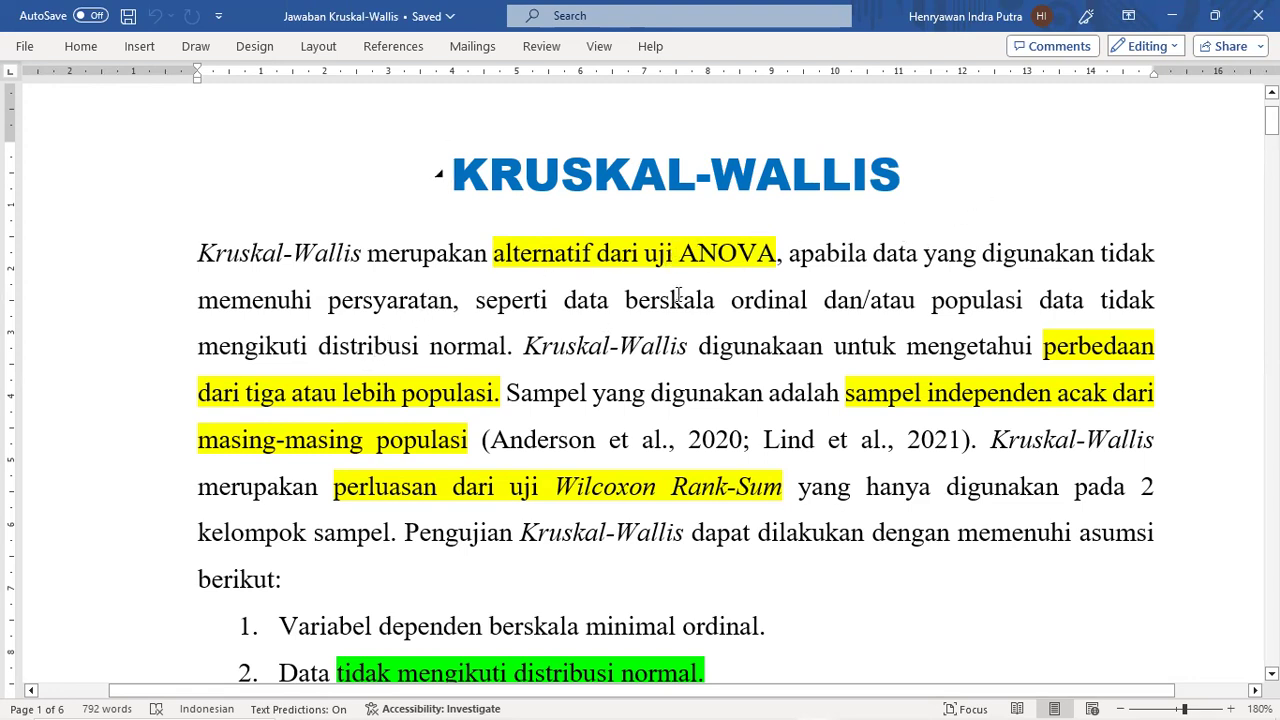
# Read the Kruskal-Wallis introduction and its list of test assumptions, marking the non-normal distribution and independent populations conditions.
pyautogui.scroll(-1, 771, 268)
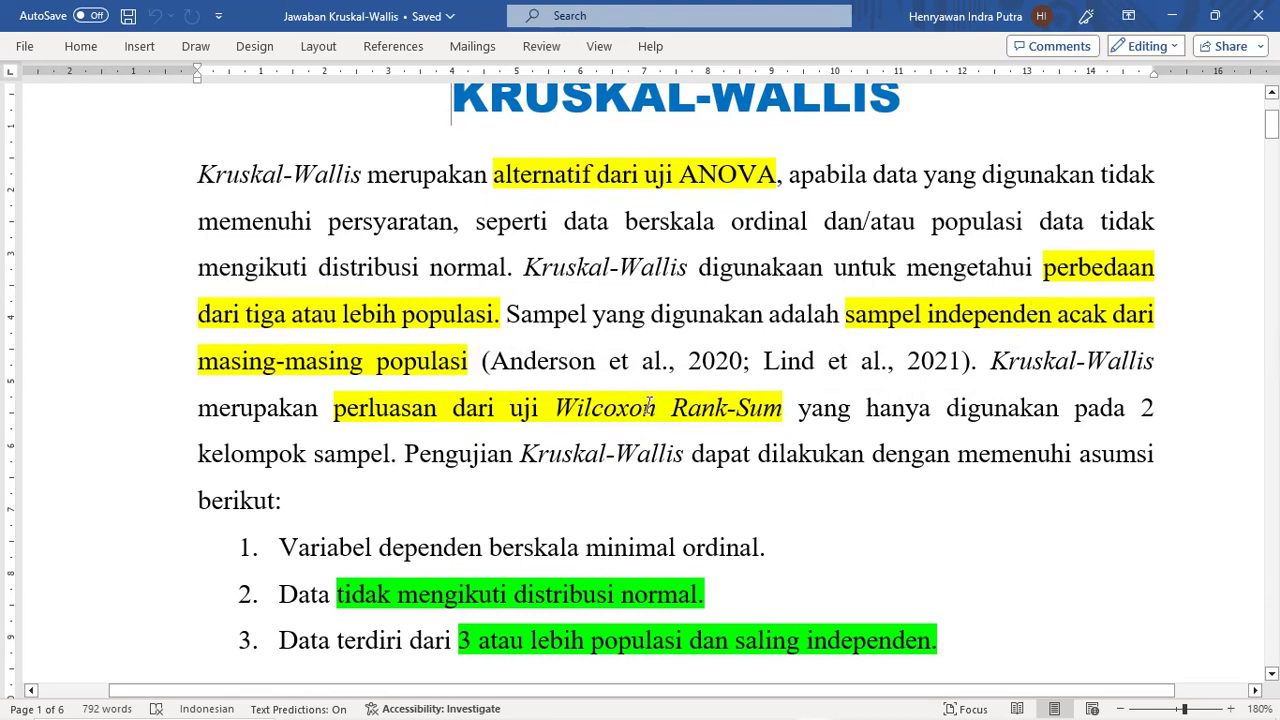
pyautogui.scroll(-2, 432, 328)
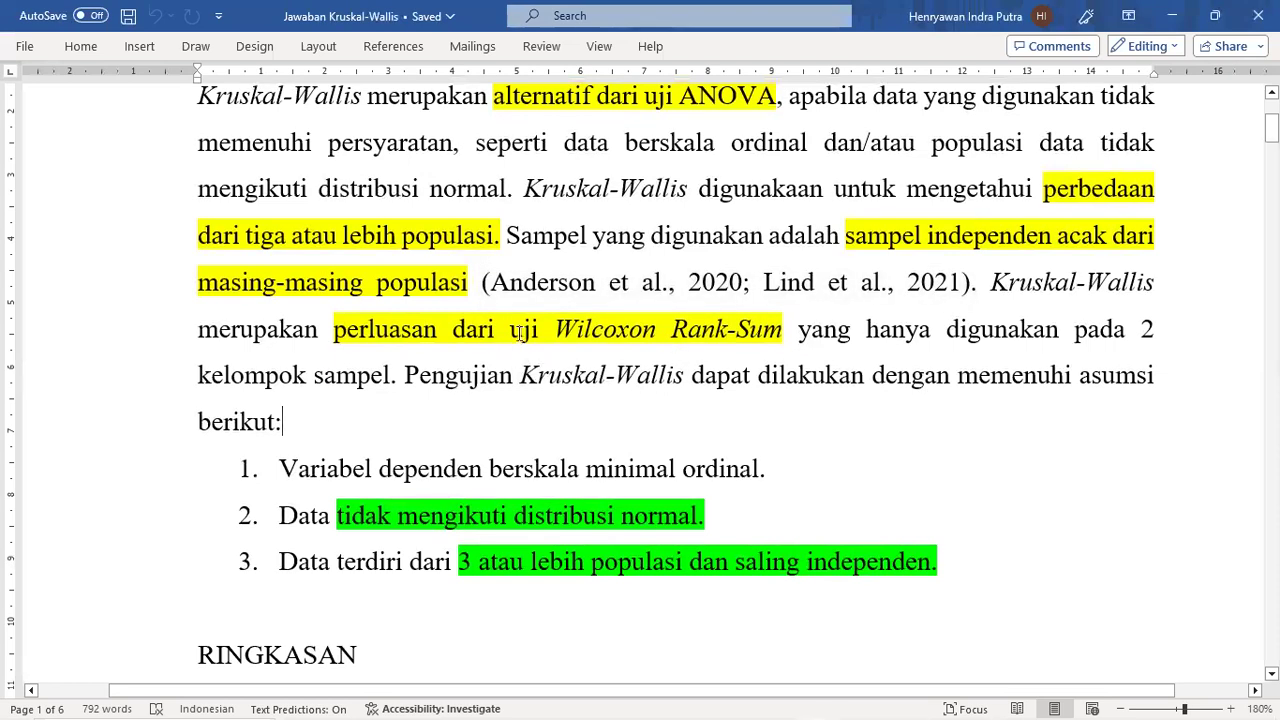
pyautogui.scroll(-2, 506, 348)
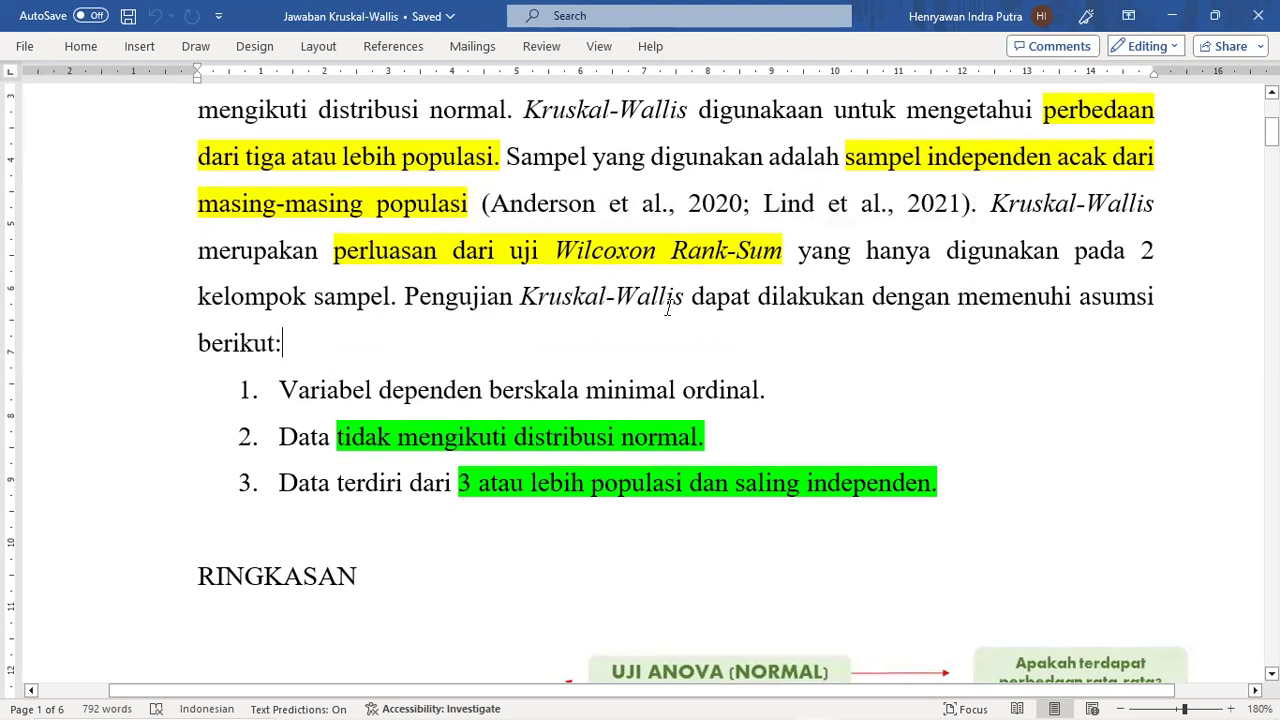
pyautogui.moveTo(721, 436); pyautogui.dragTo(279, 437)
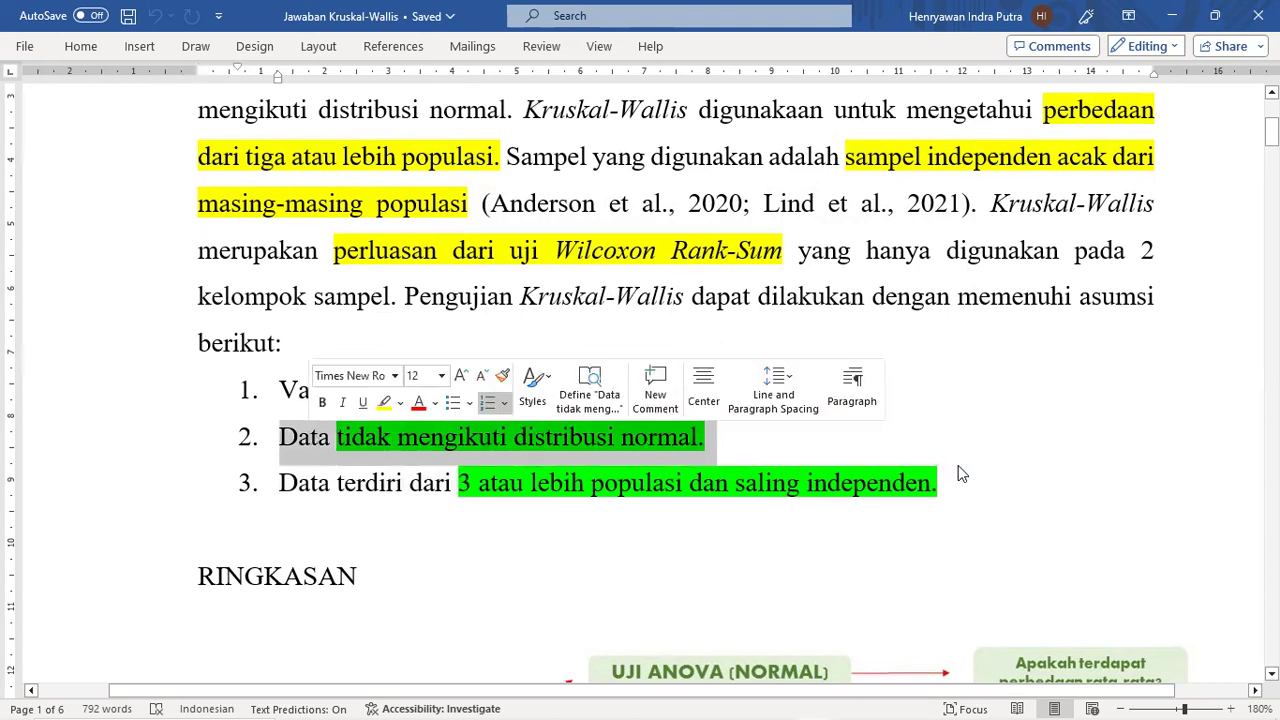
pyautogui.moveTo(938, 483); pyautogui.dragTo(463, 492)
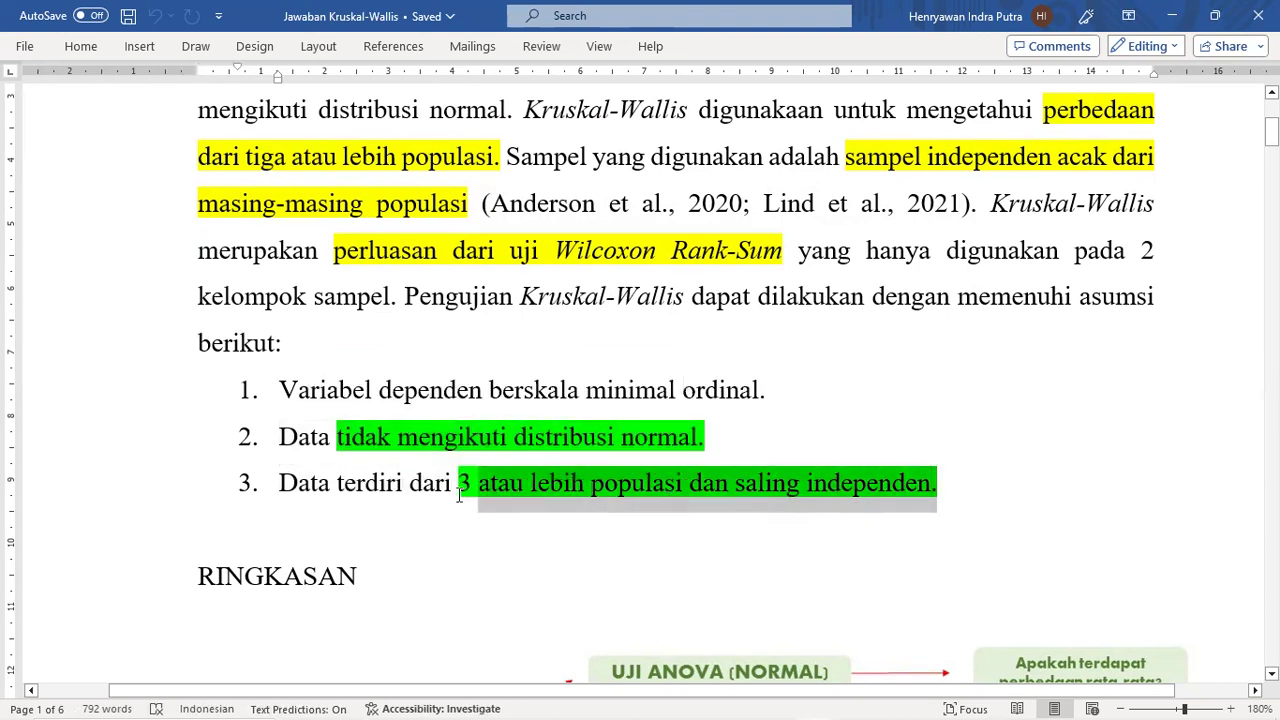
pyautogui.scroll(-3, 785, 400)
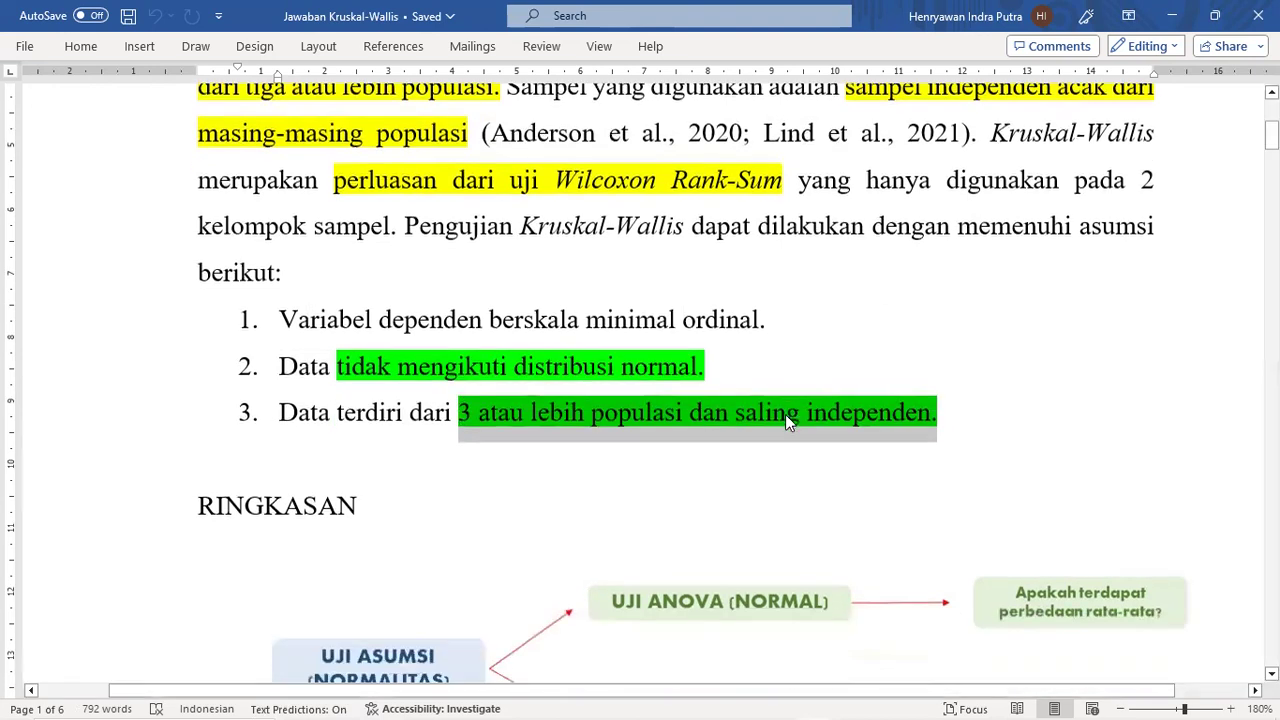
# Review the RINGKASAN diagrams comparing the tests and the flowchart of steps for performing the Kruskal-Wallis test.
pyautogui.scroll(-5, 852, 256)
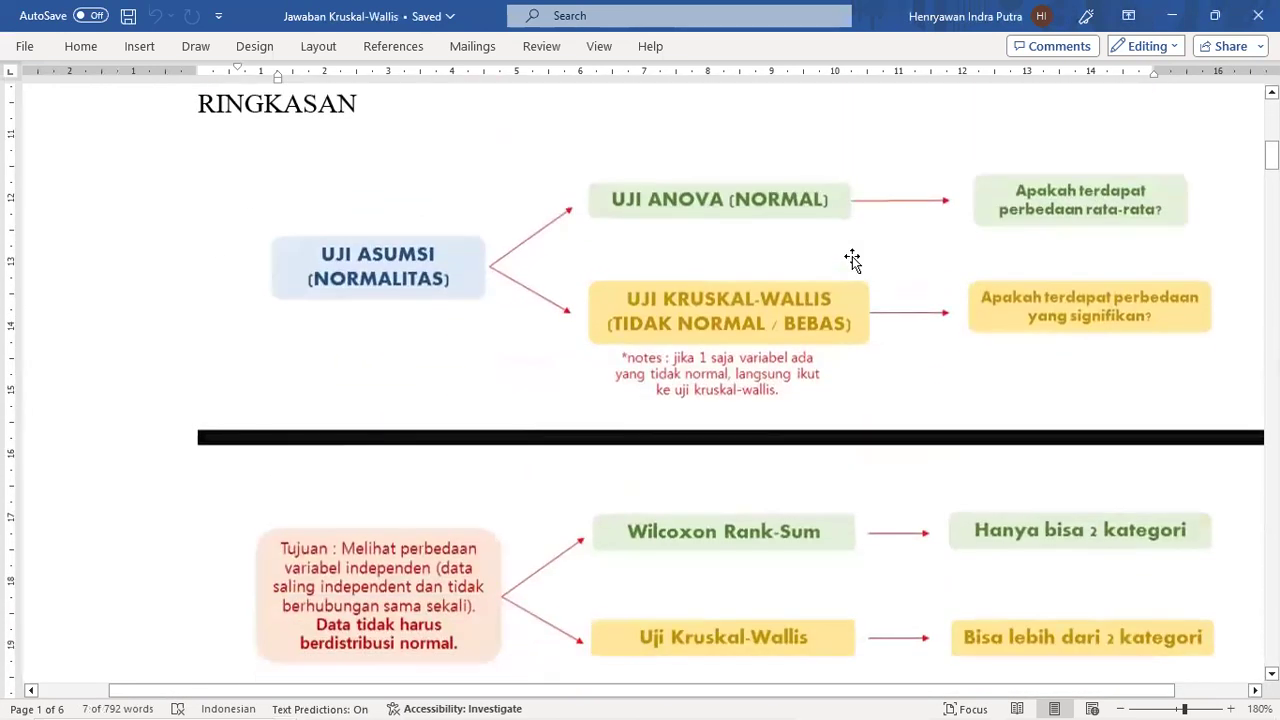
pyautogui.scroll(-5, 852, 256)
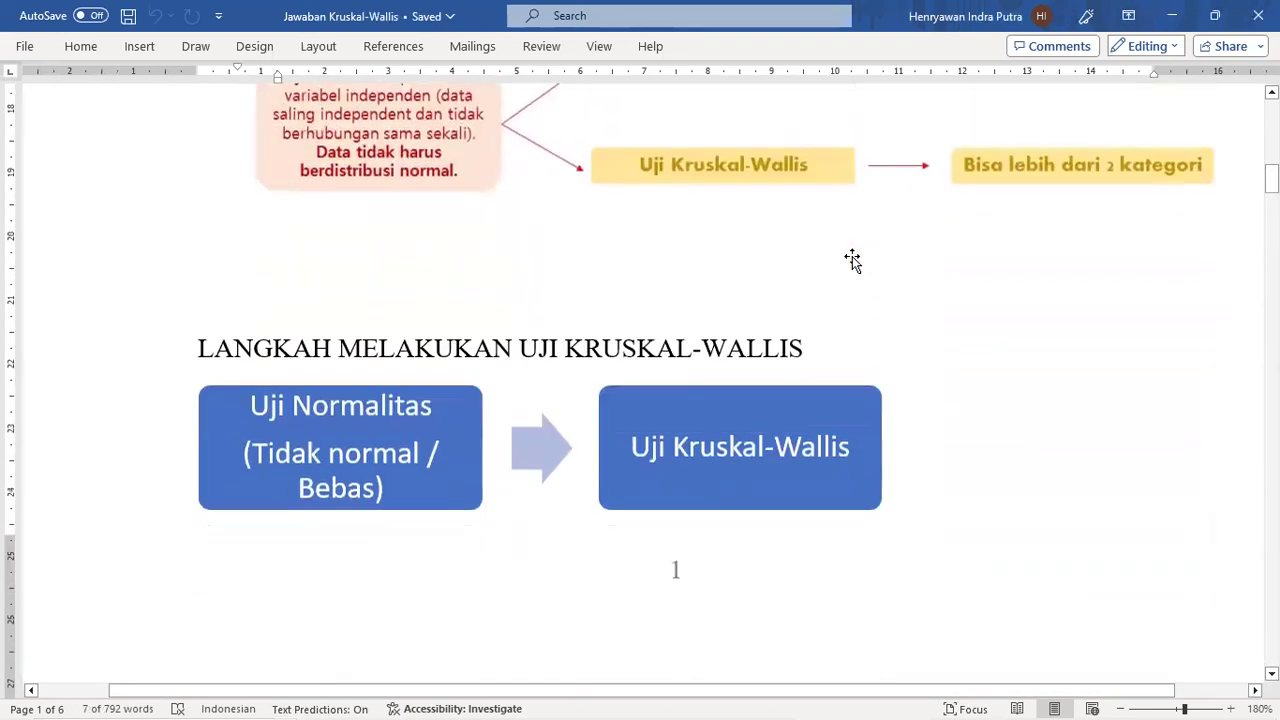
pyautogui.click(806, 197)
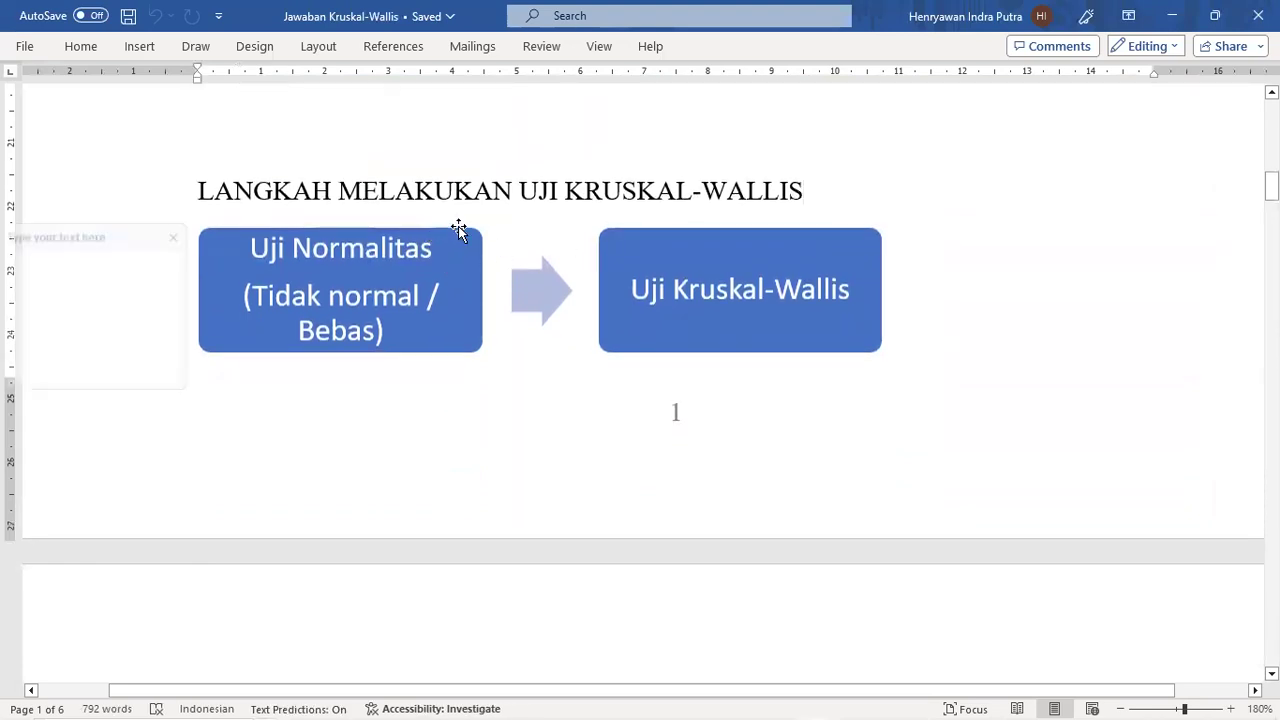
pyautogui.click(458, 229)
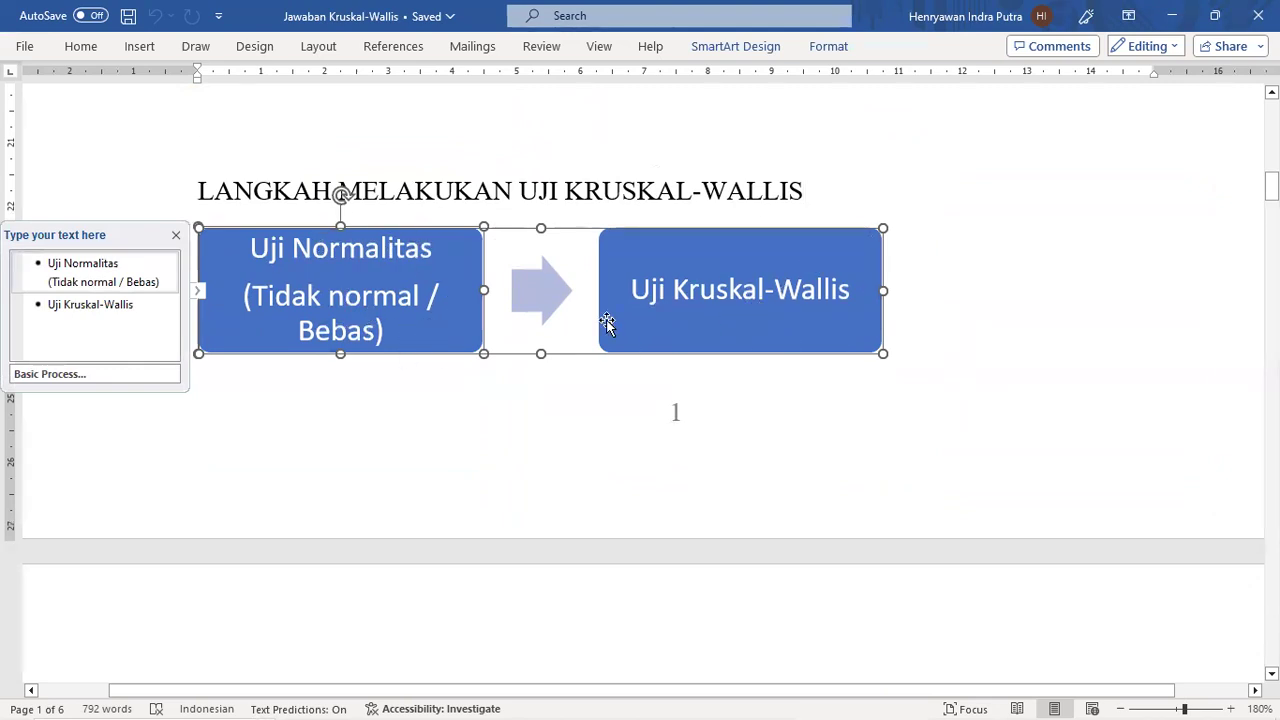
pyautogui.scroll(3, 470, 316)
pyautogui.scroll(5, 470, 316)
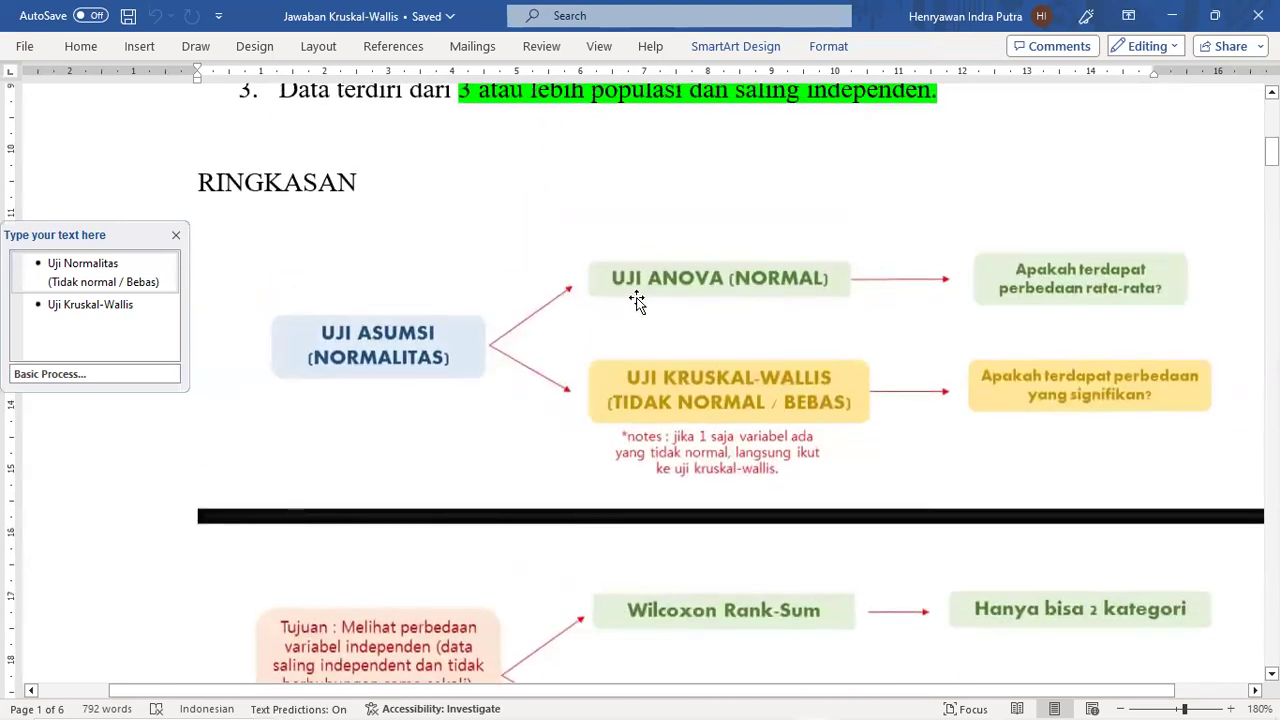
pyautogui.scroll(-7, 622, 285)
pyautogui.scroll(-6, 580, 280)
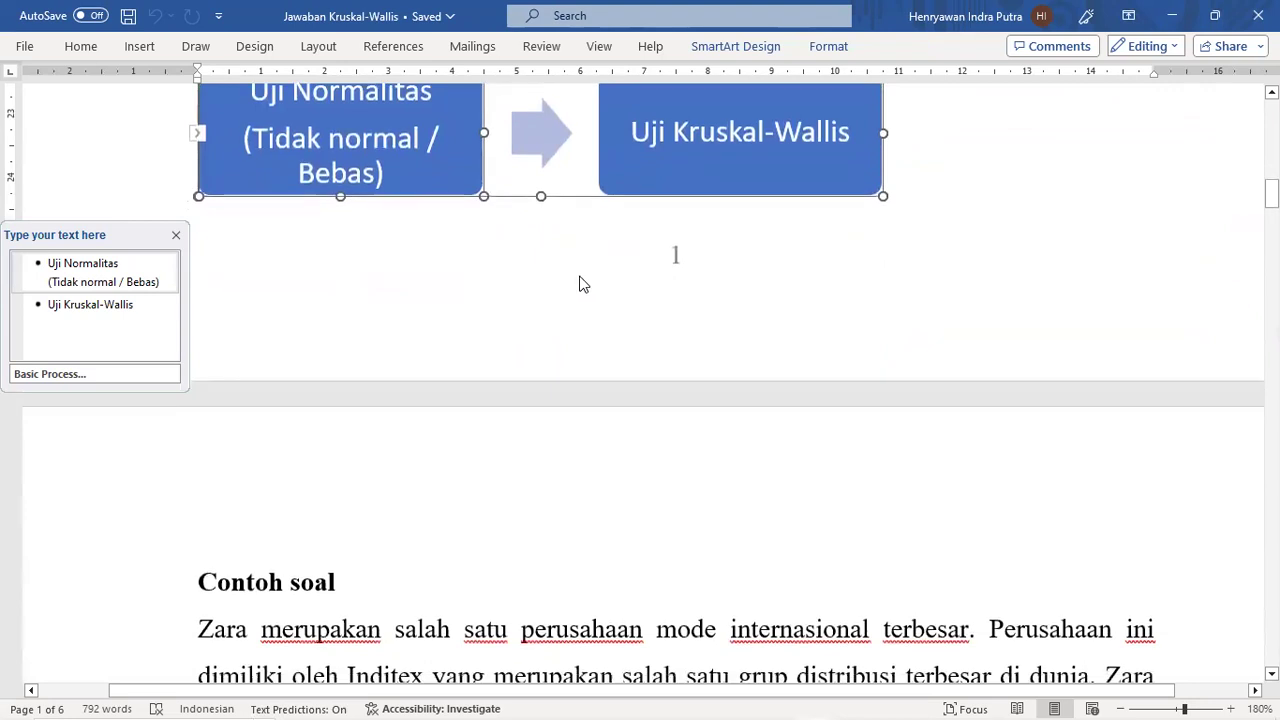
# Colour the phrase "tingkat keyakinan 90%," red in the Contoh soal paragraph about Zara.
pyautogui.click(337, 190)
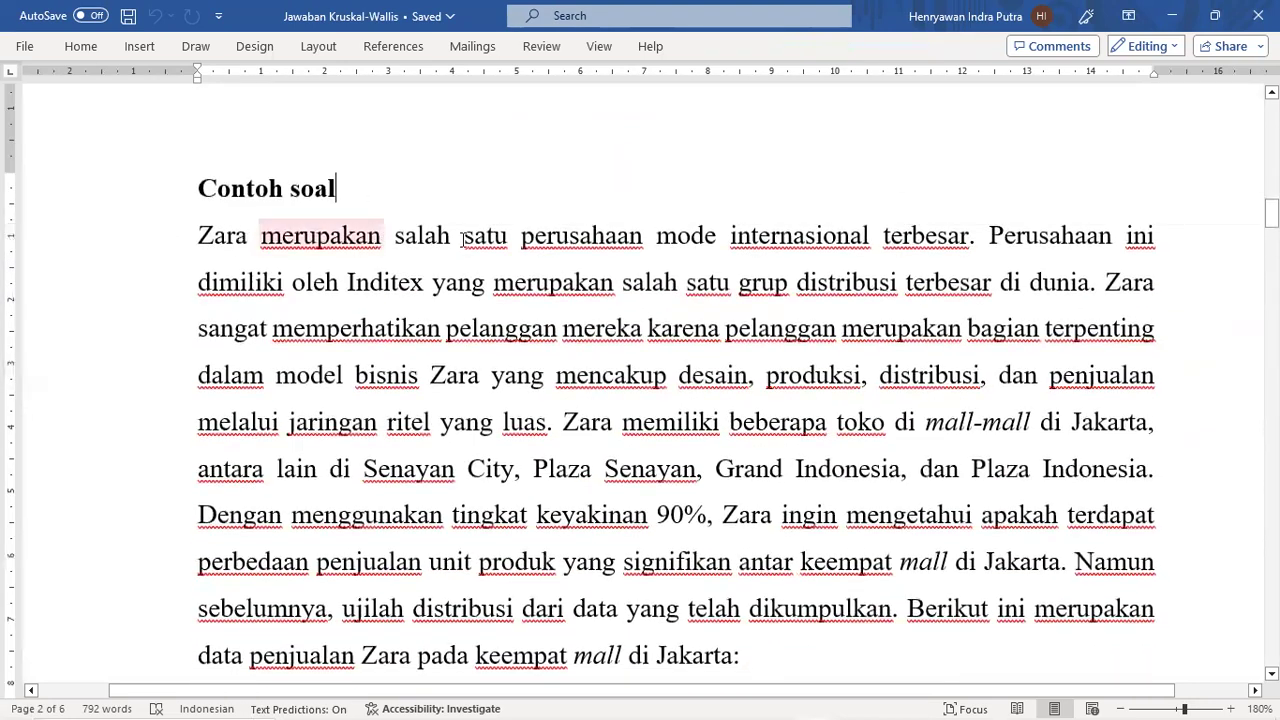
pyautogui.scroll(-1, 451, 250)
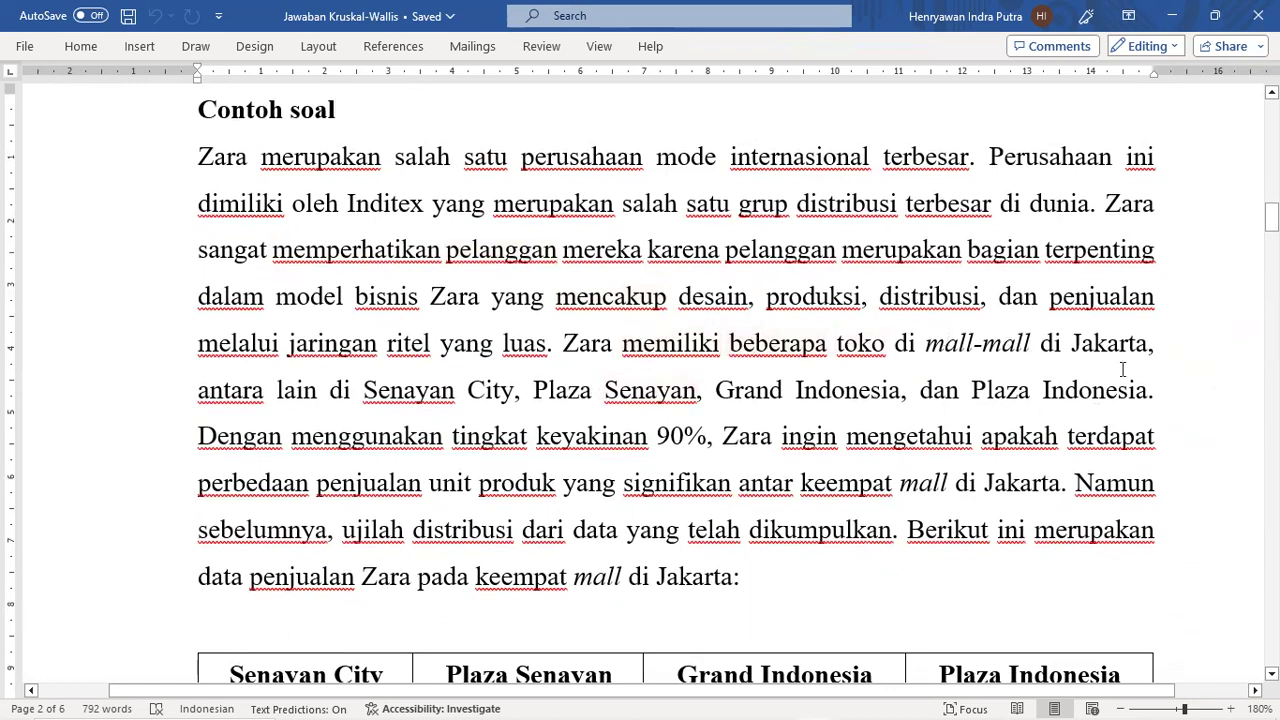
pyautogui.scroll(-1, 560, 345)
pyautogui.moveTo(526, 358); pyautogui.dragTo(720, 356)
pyautogui.click(95, 47)
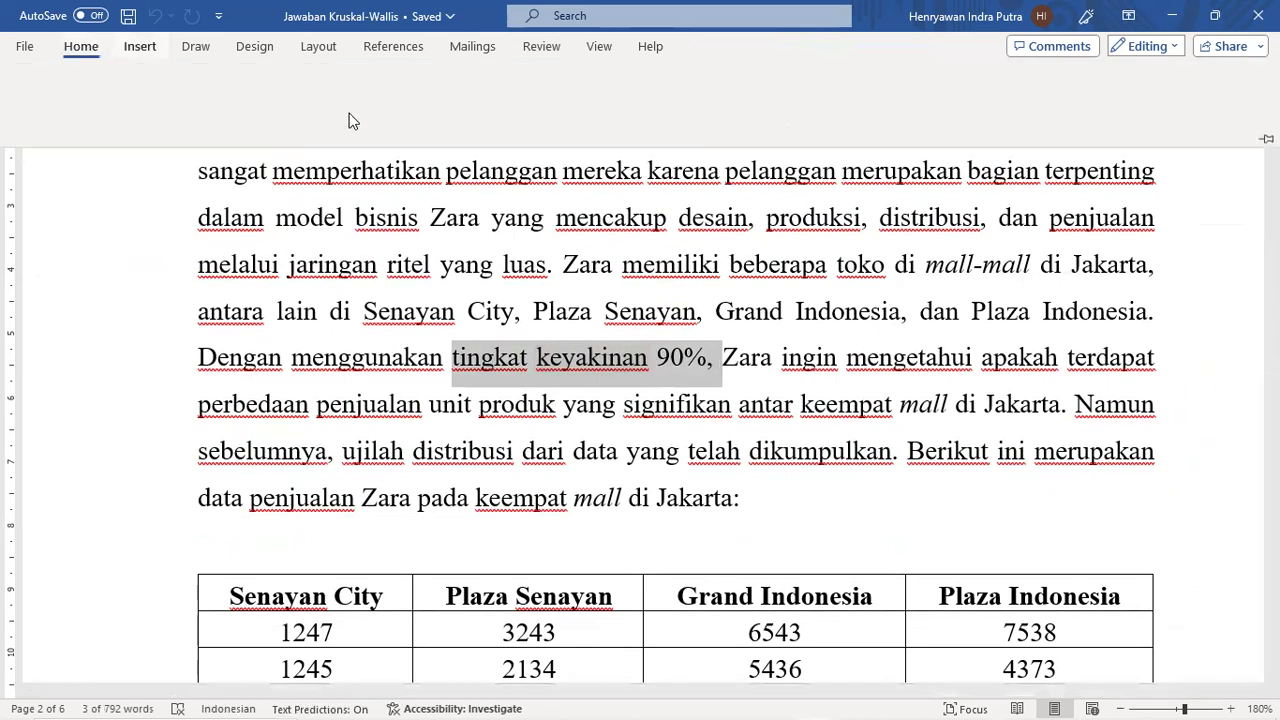
pyautogui.click(320, 111)
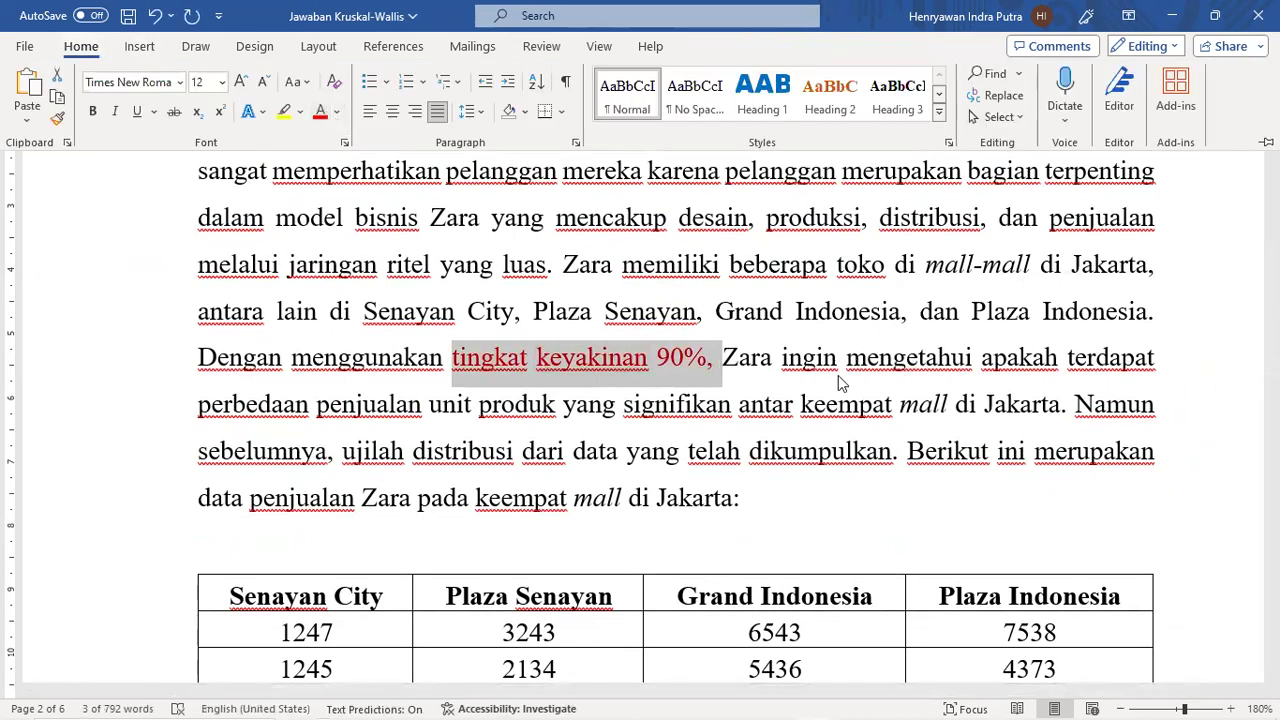
pyautogui.click(463, 416)
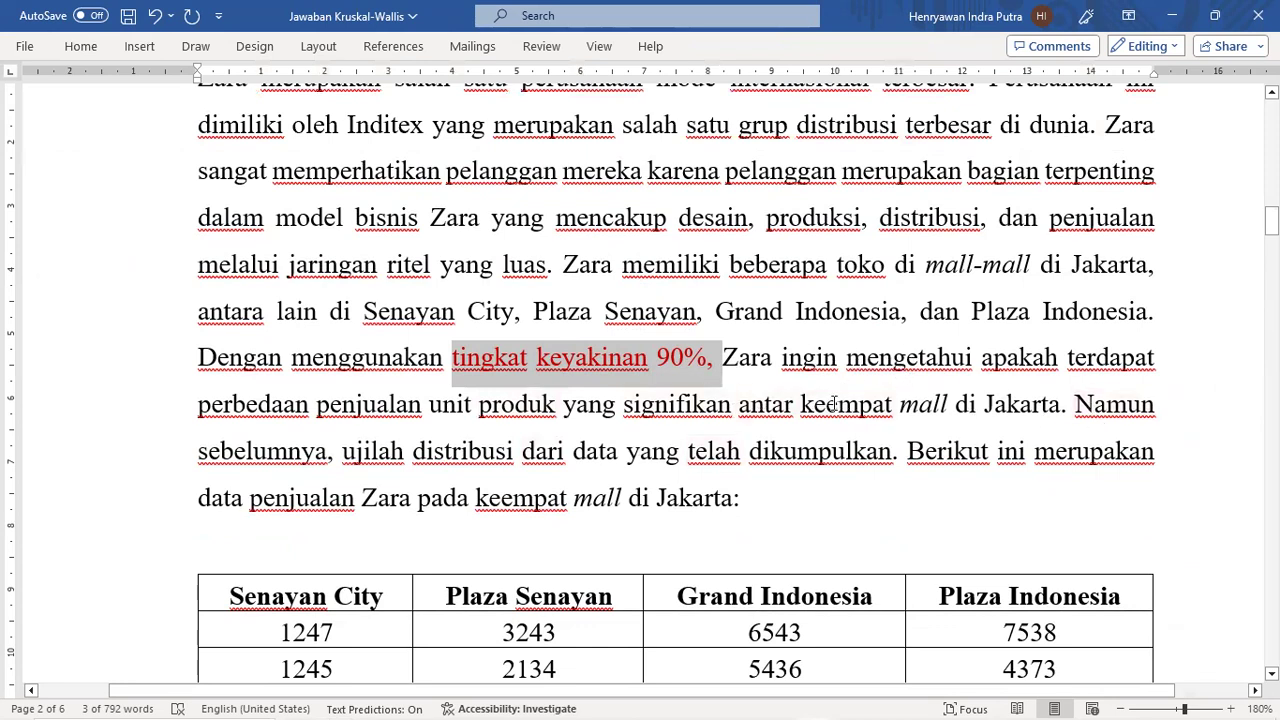
# Examine the example's sales table for the four malls and the solution steps for the normality test.
pyautogui.scroll(-1, 570, 412)
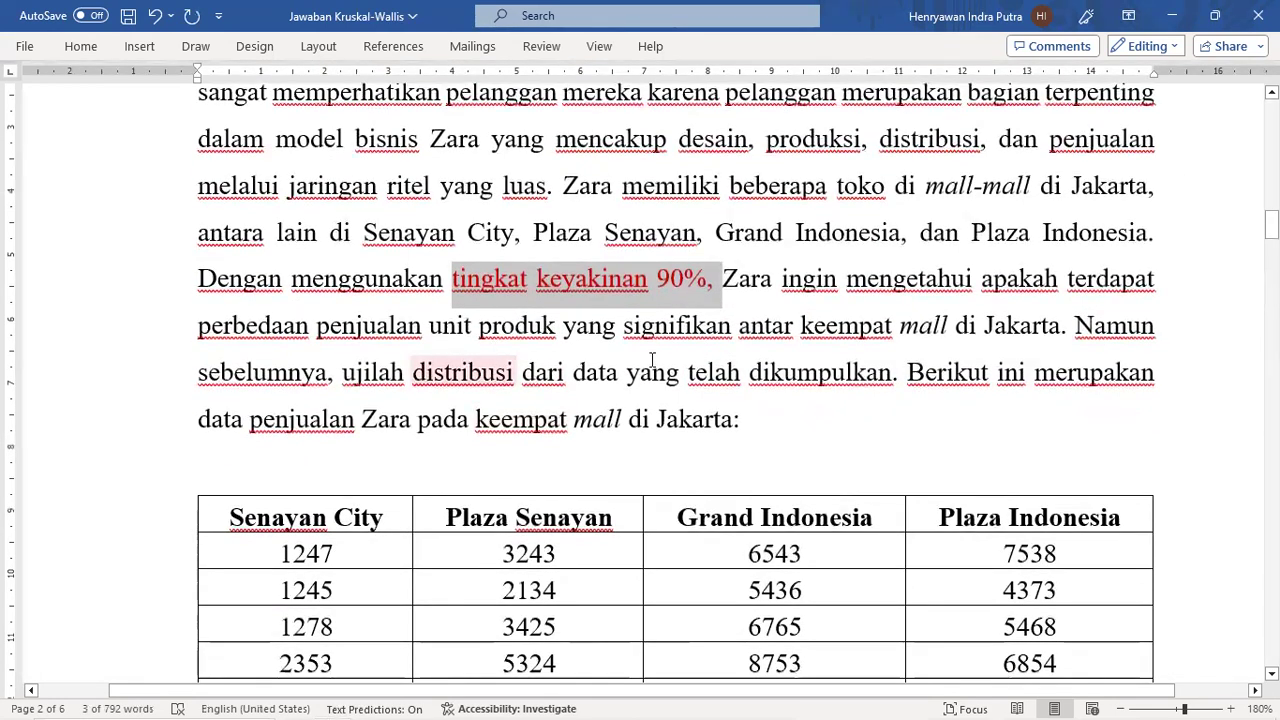
pyautogui.click(757, 424)
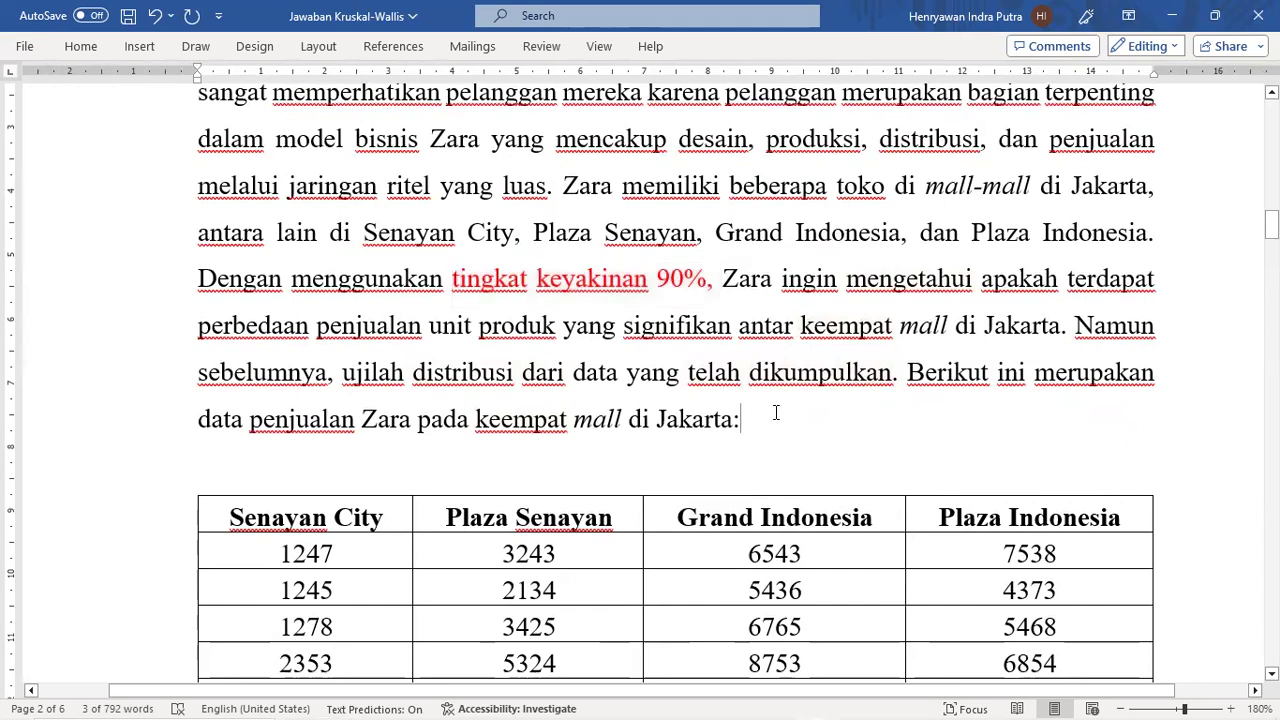
pyautogui.scroll(-2, 650, 360)
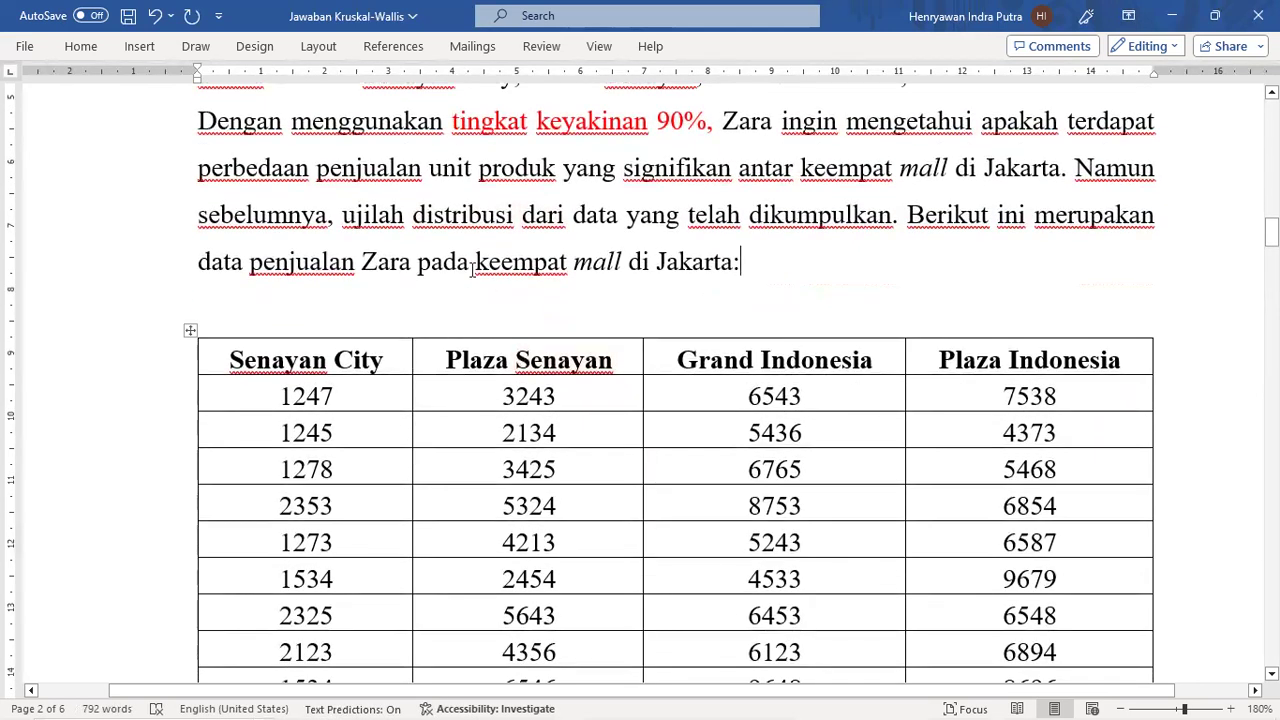
pyautogui.moveTo(811, 345); pyautogui.dragTo(1025, 606)
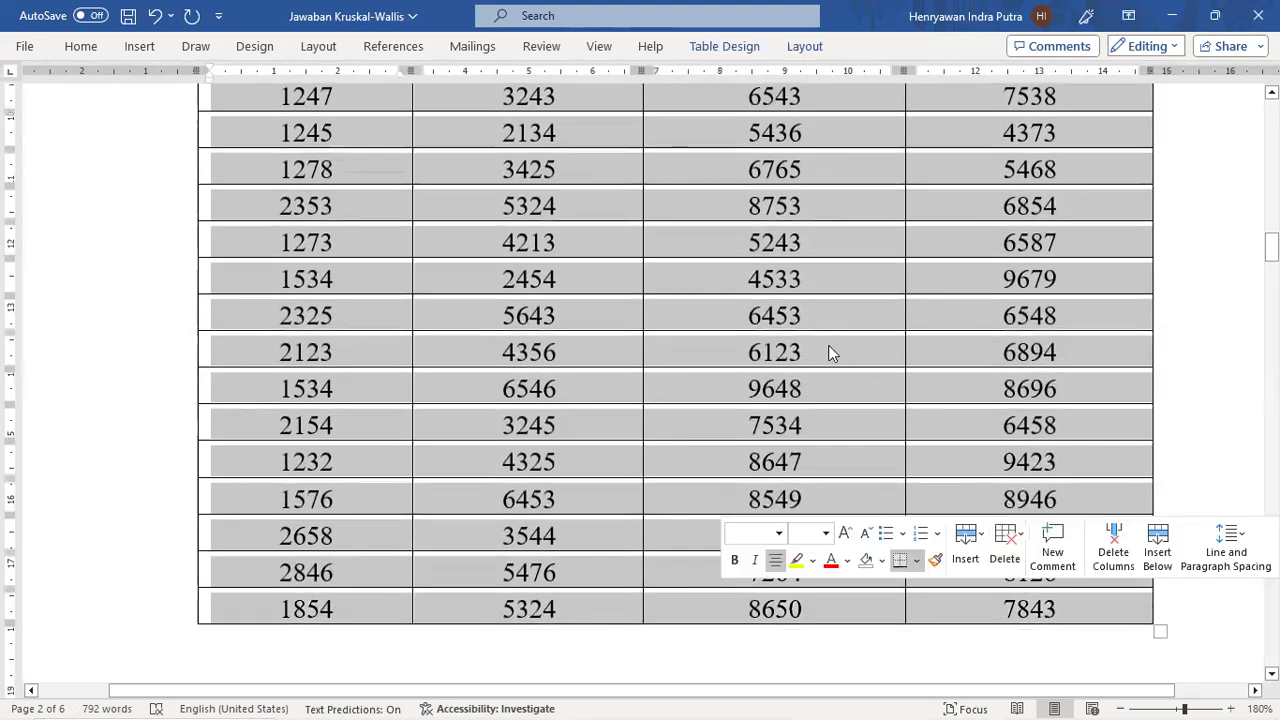
pyautogui.scroll(-6, 829, 351)
pyautogui.scroll(-6, 783, 350)
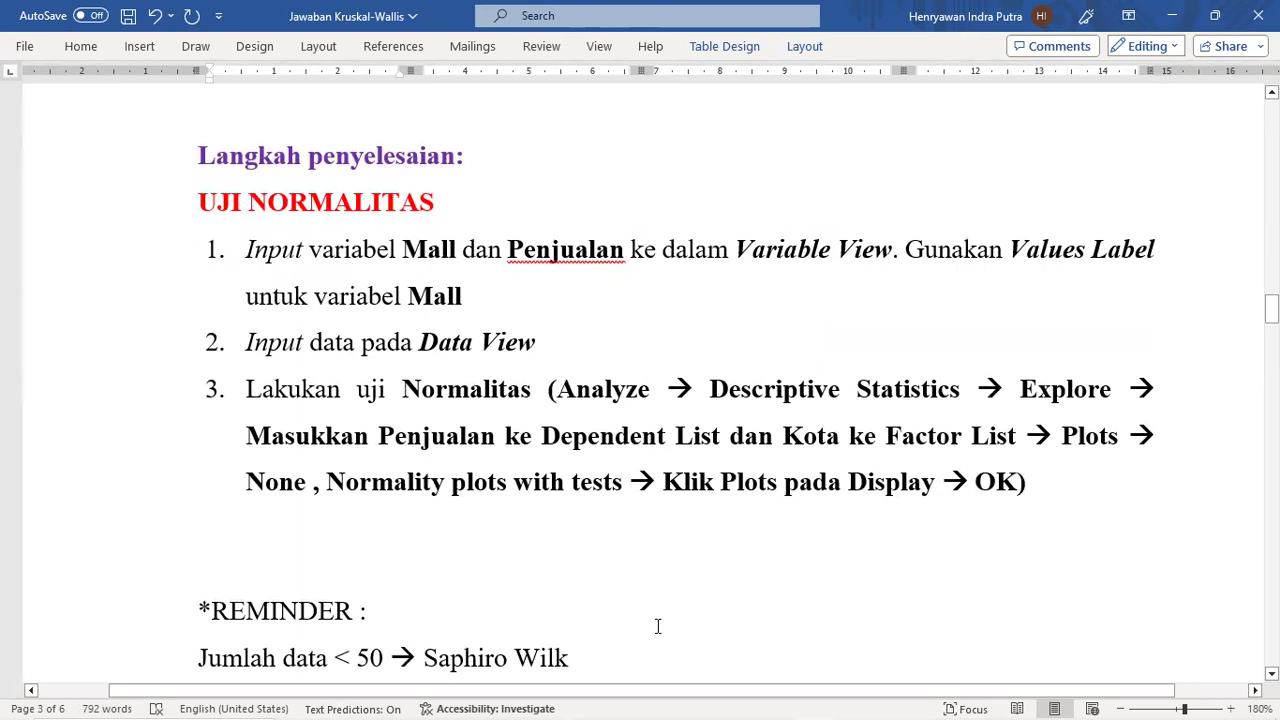
# Switch to the SPSS Data Editor, place it side by side with the Word document, and zoom the document to 87%.
pyautogui.click(780, 709)
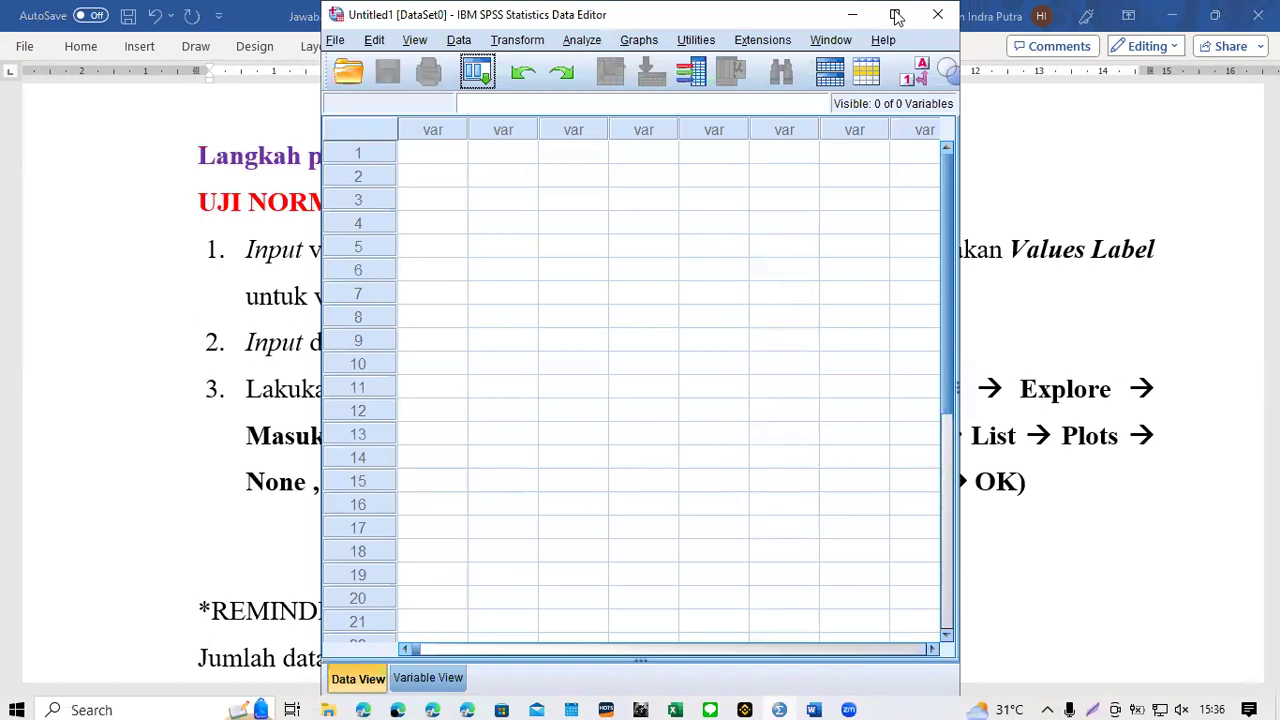
pyautogui.press('super+Right')
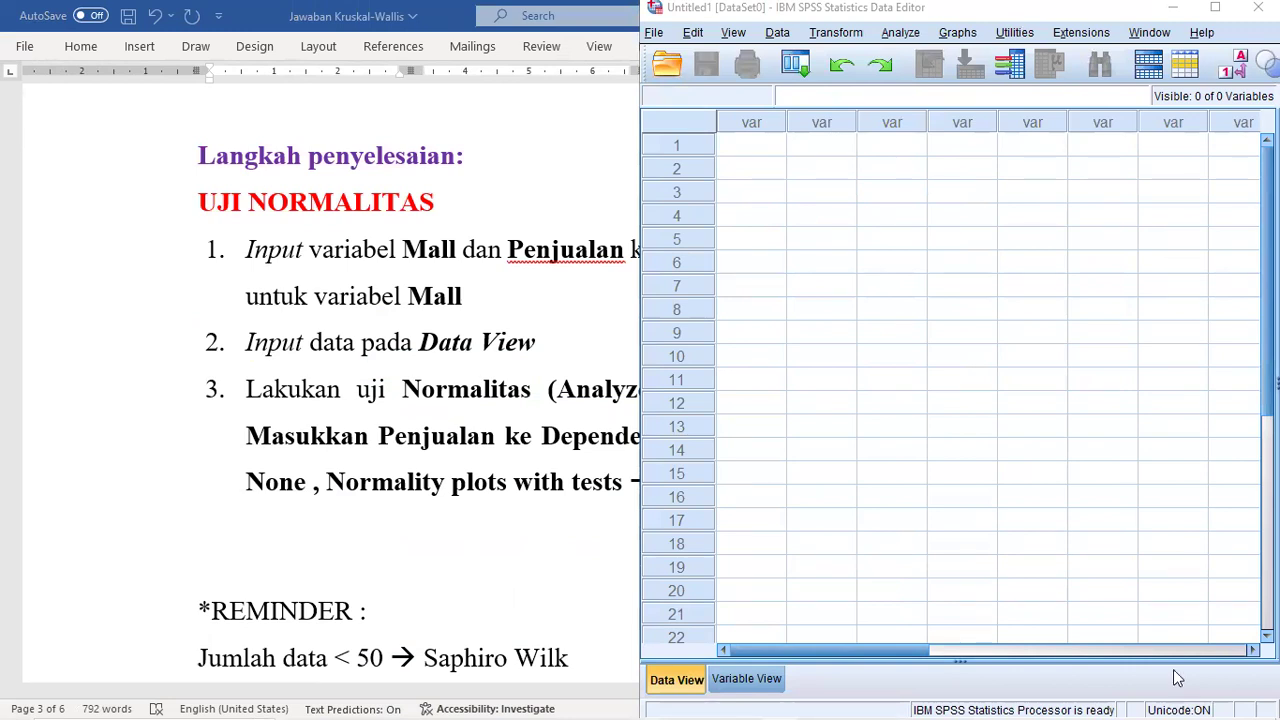
pyautogui.hotkey('alt', 'Tab')
pyautogui.press('super+Left')
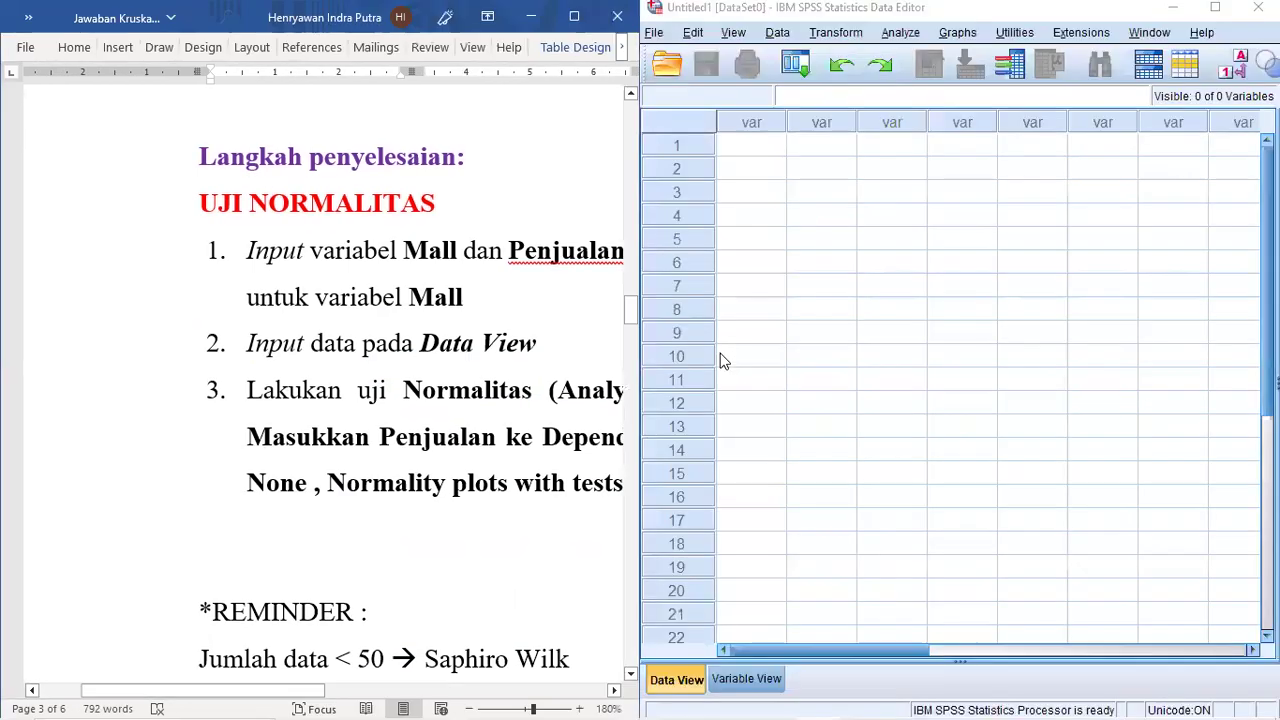
pyautogui.click(766, 360)
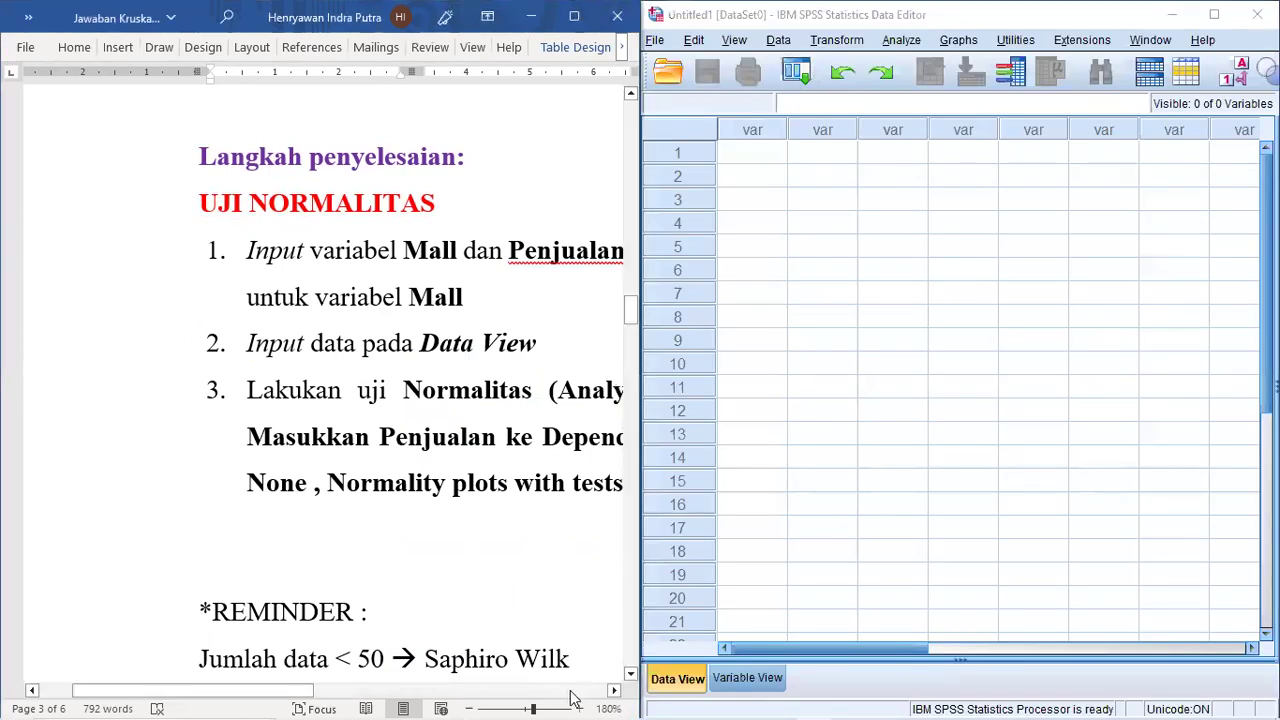
pyautogui.moveTo(530, 697); pyautogui.dragTo(519, 697)
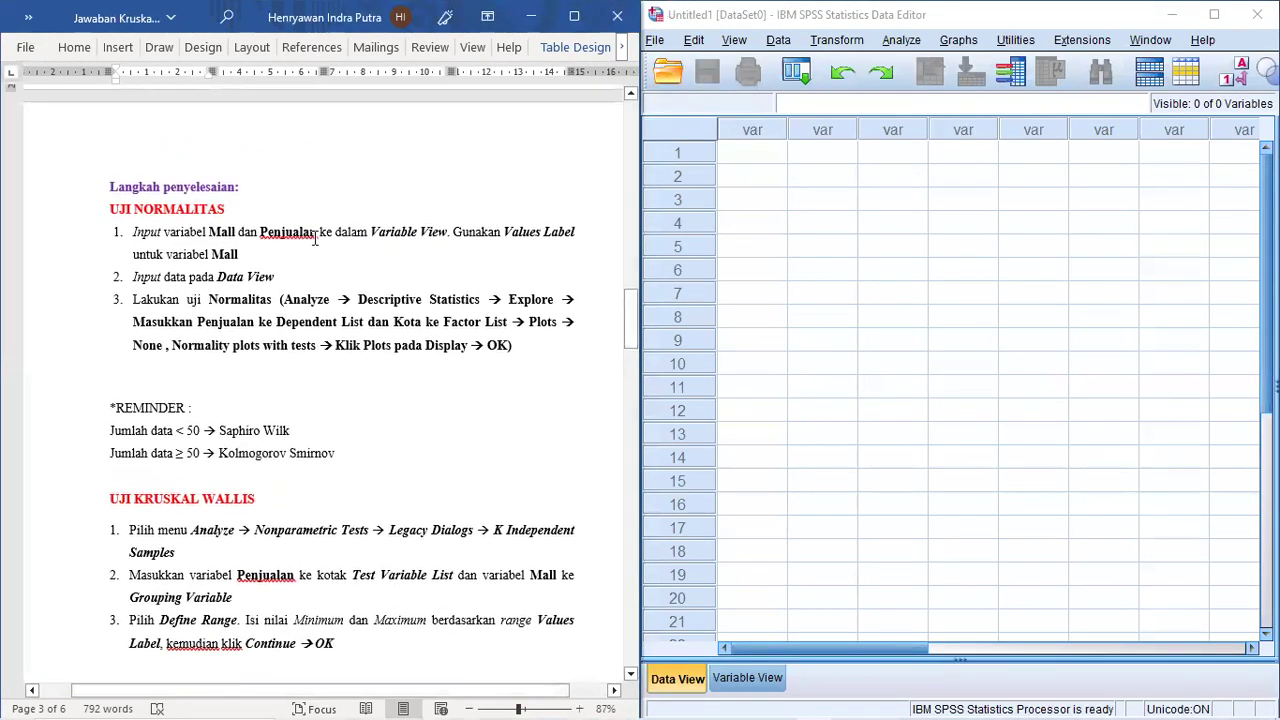
pyautogui.click(243, 208)
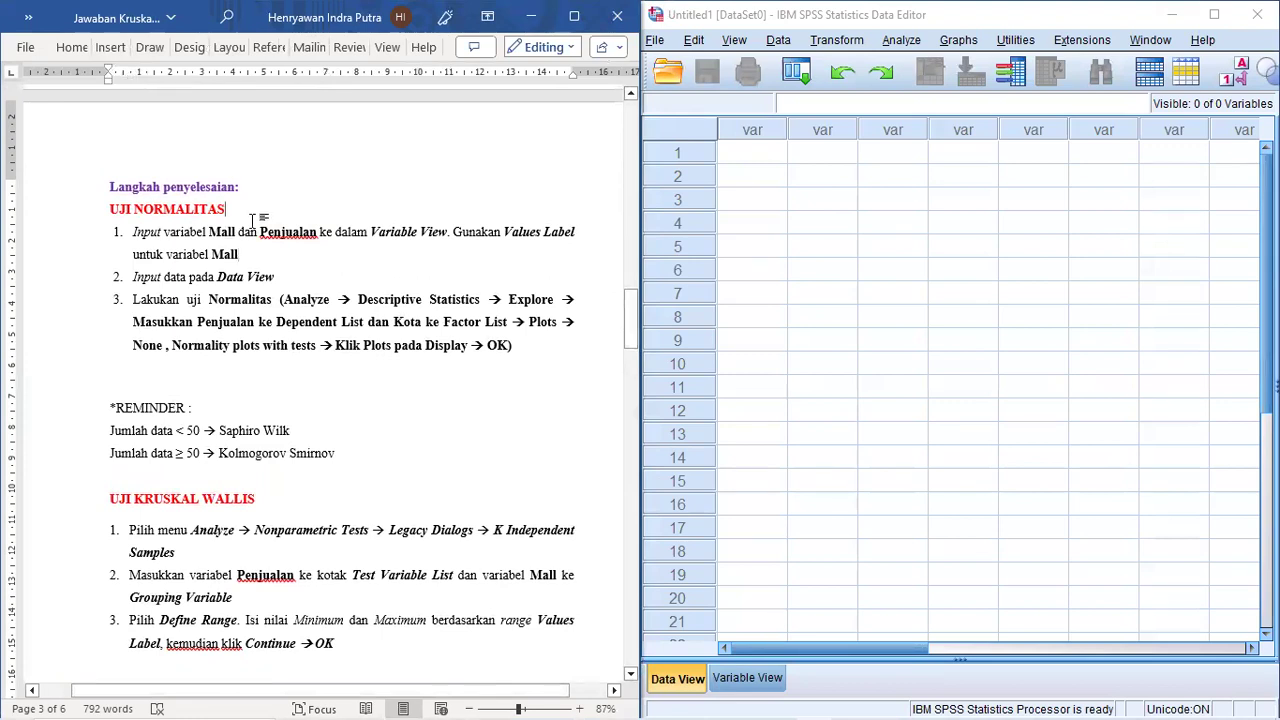
# Define two variables named Mall and Penjualan in the SPSS Variable View.
pyautogui.click(725, 679)
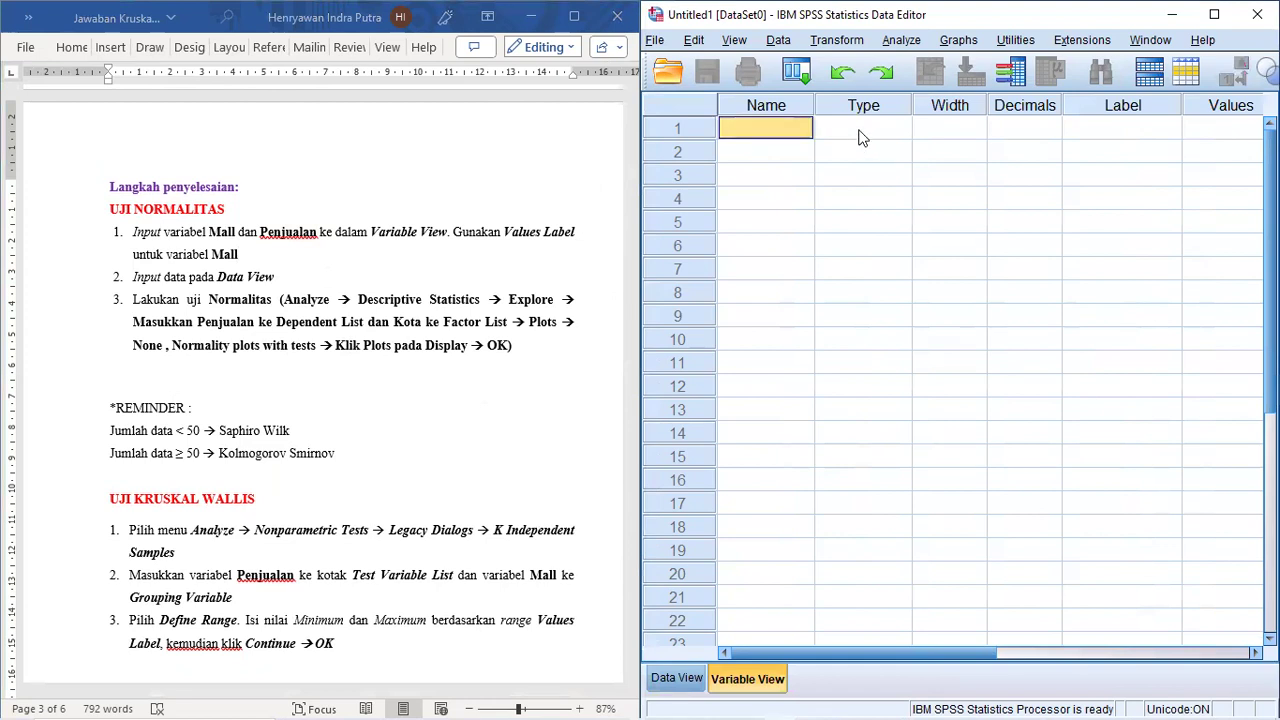
pyautogui.write('Mall')
pyautogui.press('Return')
pyautogui.write('Penjualan')
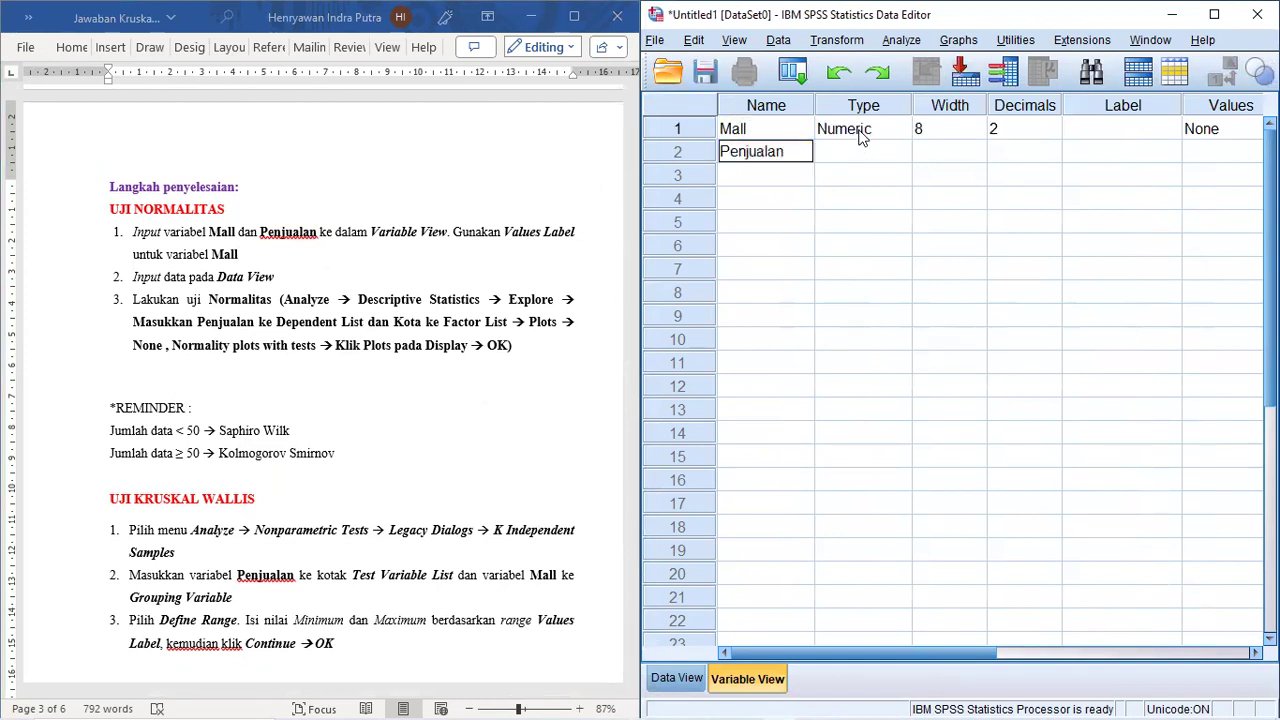
pyautogui.press('Return')
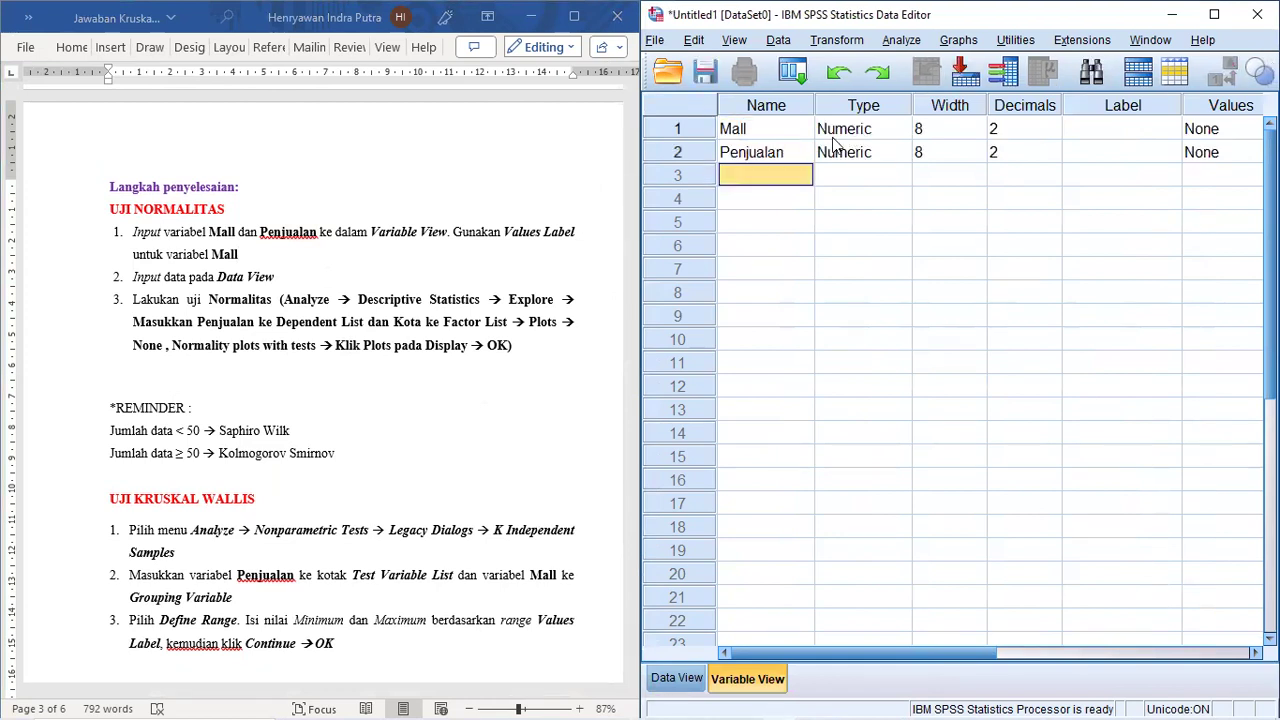
# Define value labels for the Mall variable: 1 as Senayan City and 2 as Plaza Senayan.
pyautogui.press('Up')
pyautogui.press('Up')
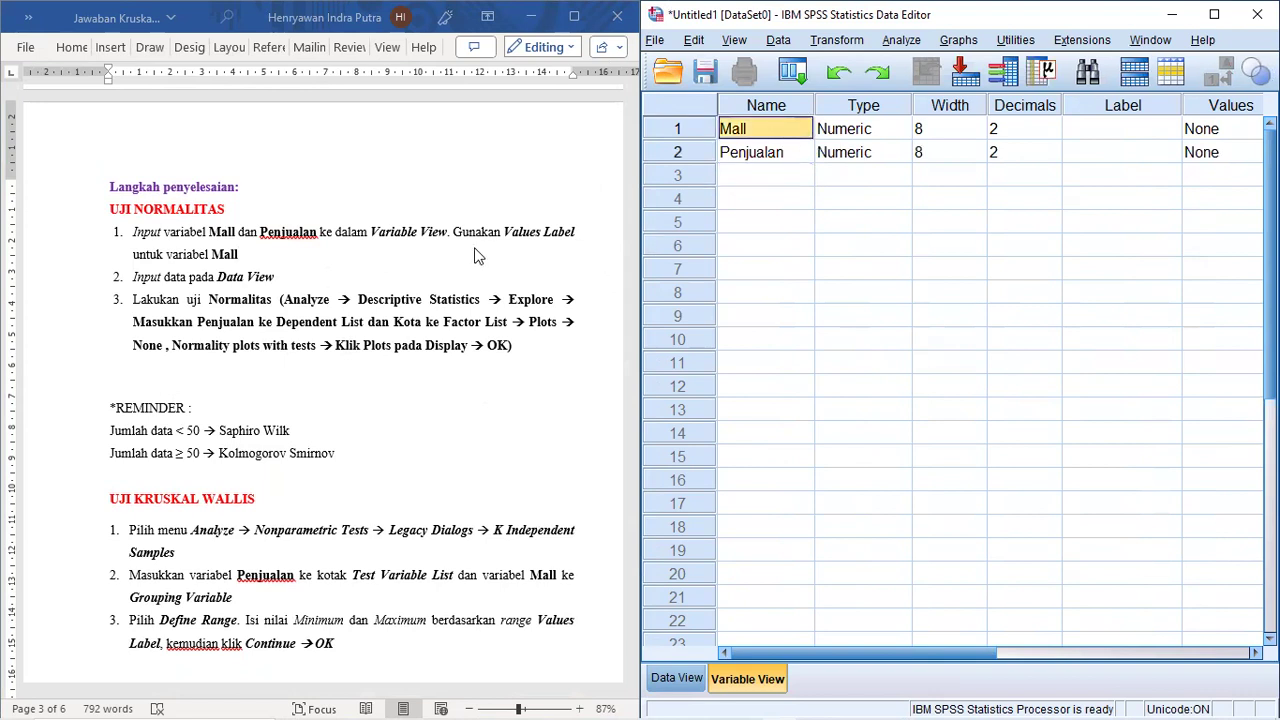
pyautogui.scroll(10, 476, 256)
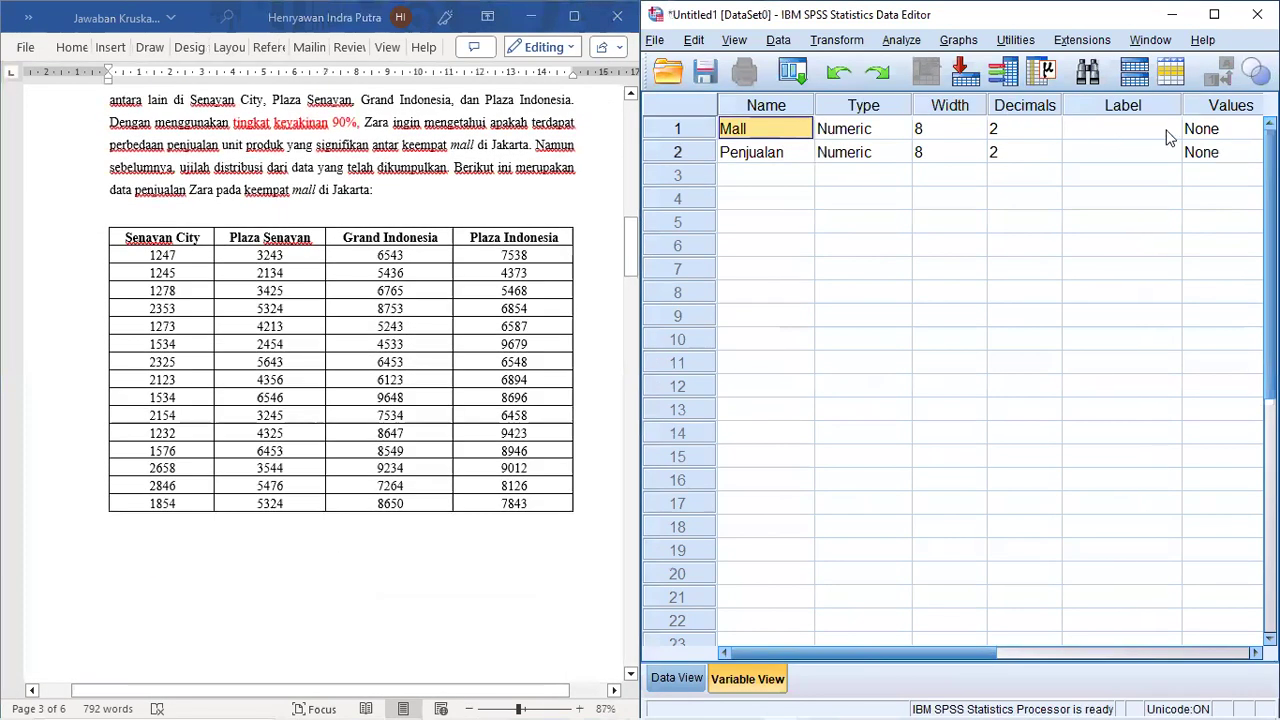
pyautogui.click(1210, 129)
pyautogui.click(1251, 129)
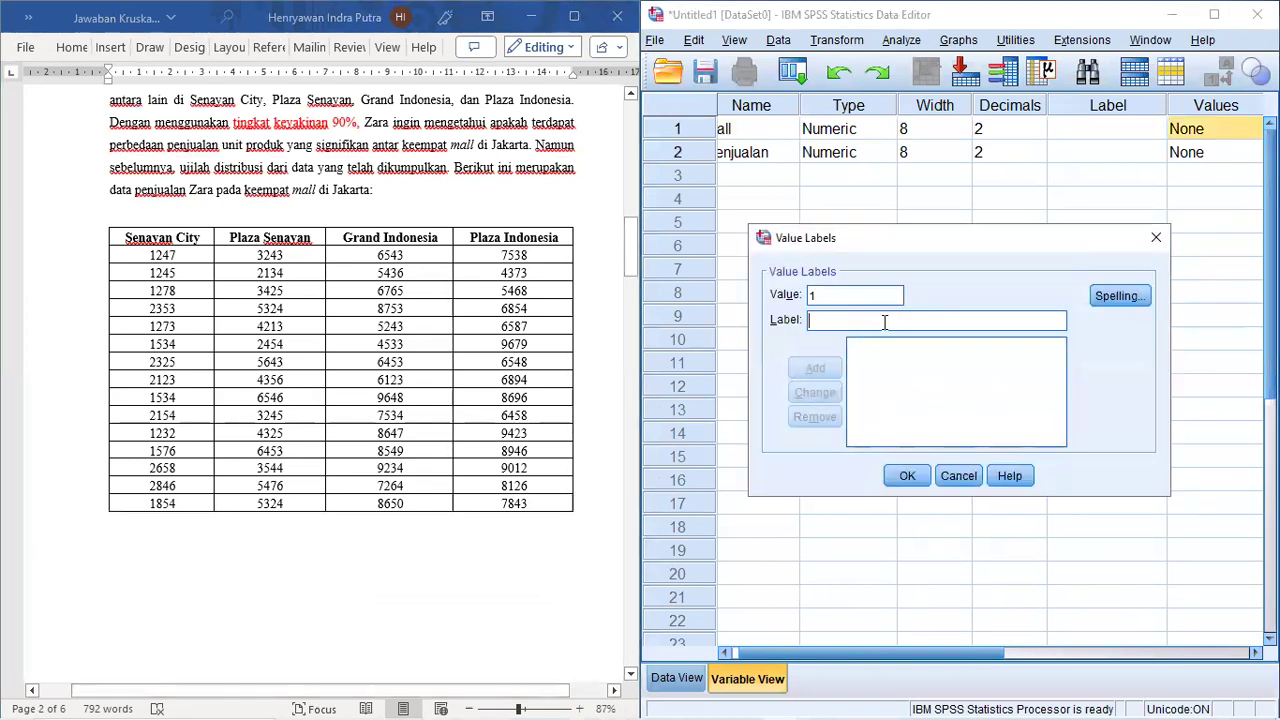
pyautogui.write('Senayan City')
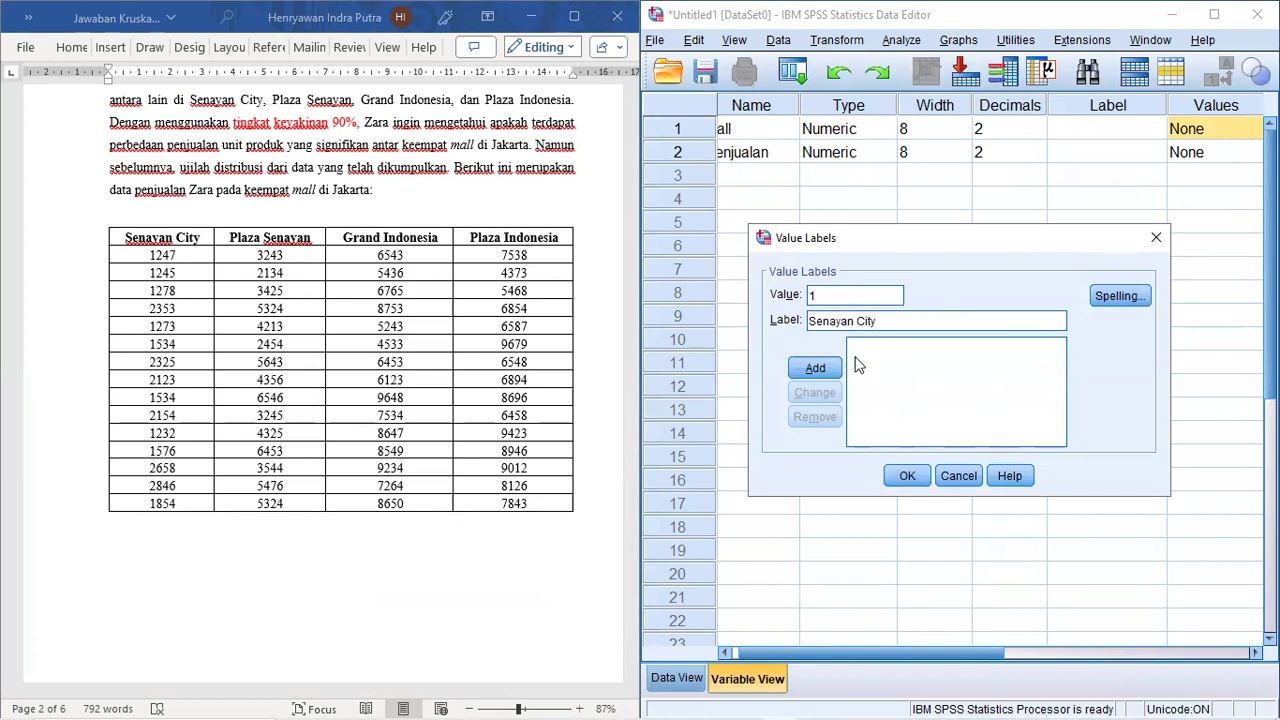
pyautogui.click(828, 368)
pyautogui.write('2')
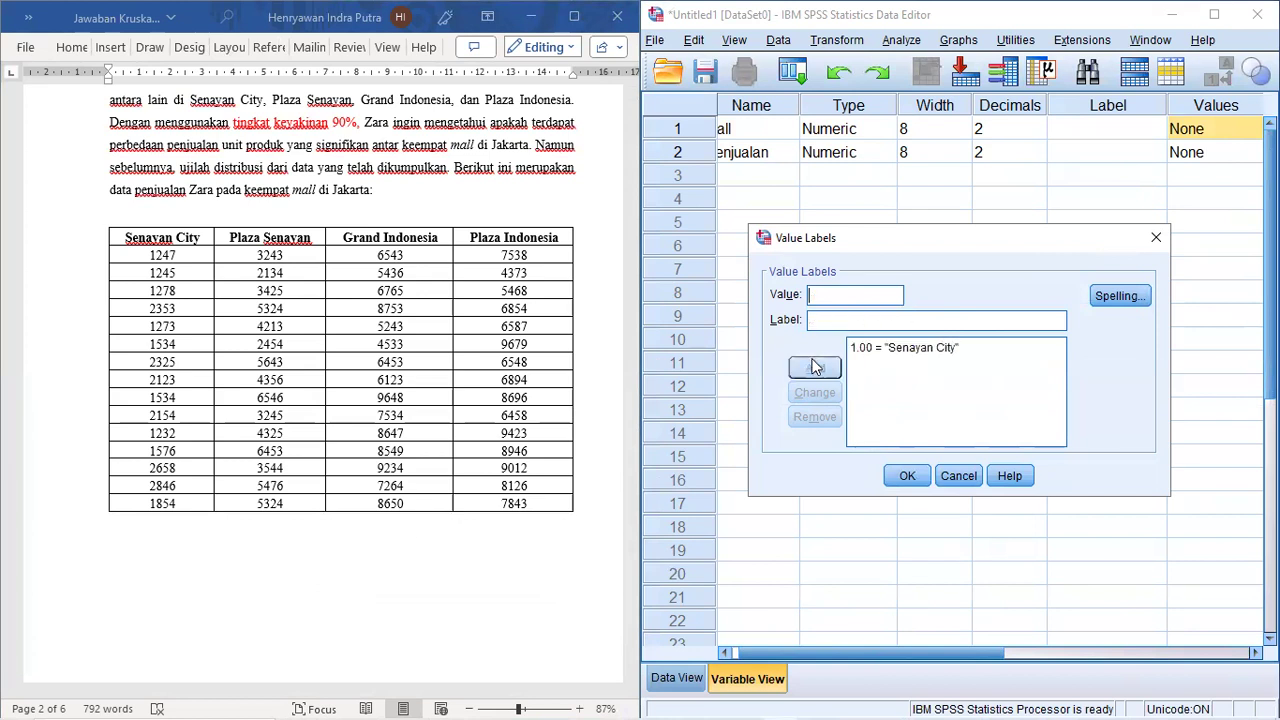
pyautogui.write('Plaza Senayan')
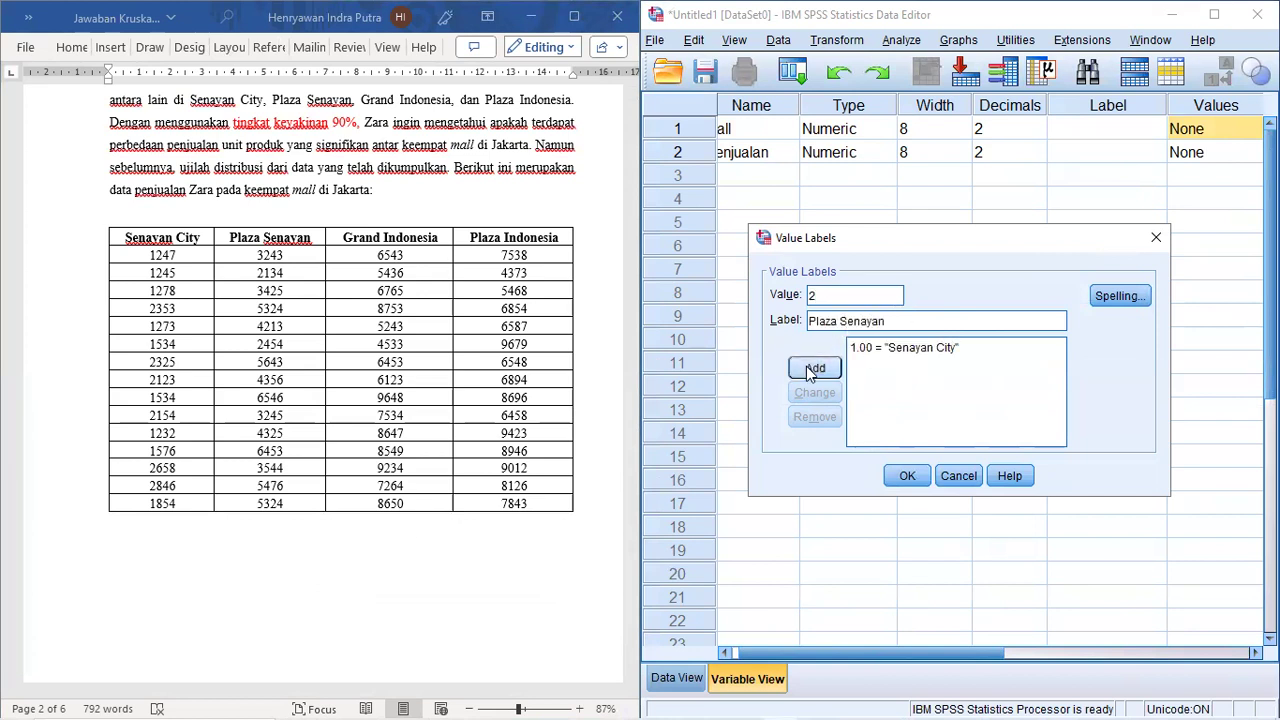
pyautogui.click(806, 366)
# Add the Mall value labels 3 as Grand Indonesia and 4 as Plaza Indonesia, and accept the label list.
pyautogui.write('3')
pyautogui.click(845, 319)
pyautogui.write('Grand Indonesia')
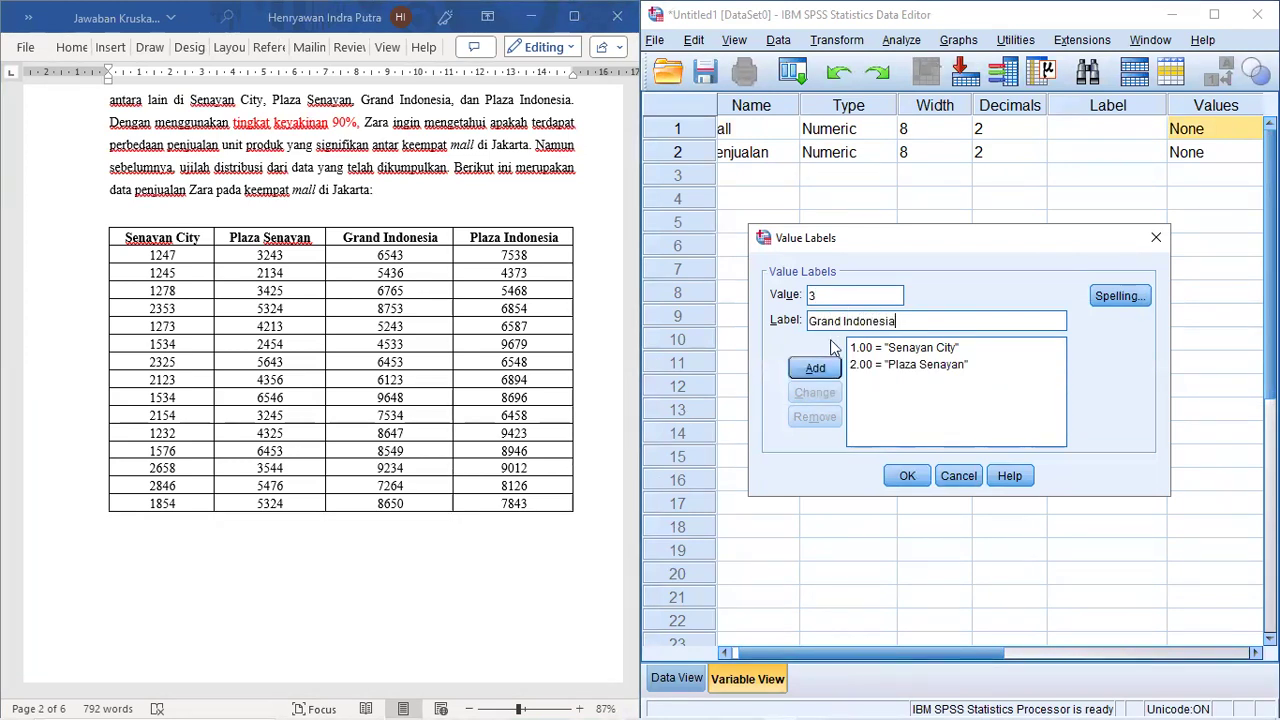
pyautogui.click(815, 369)
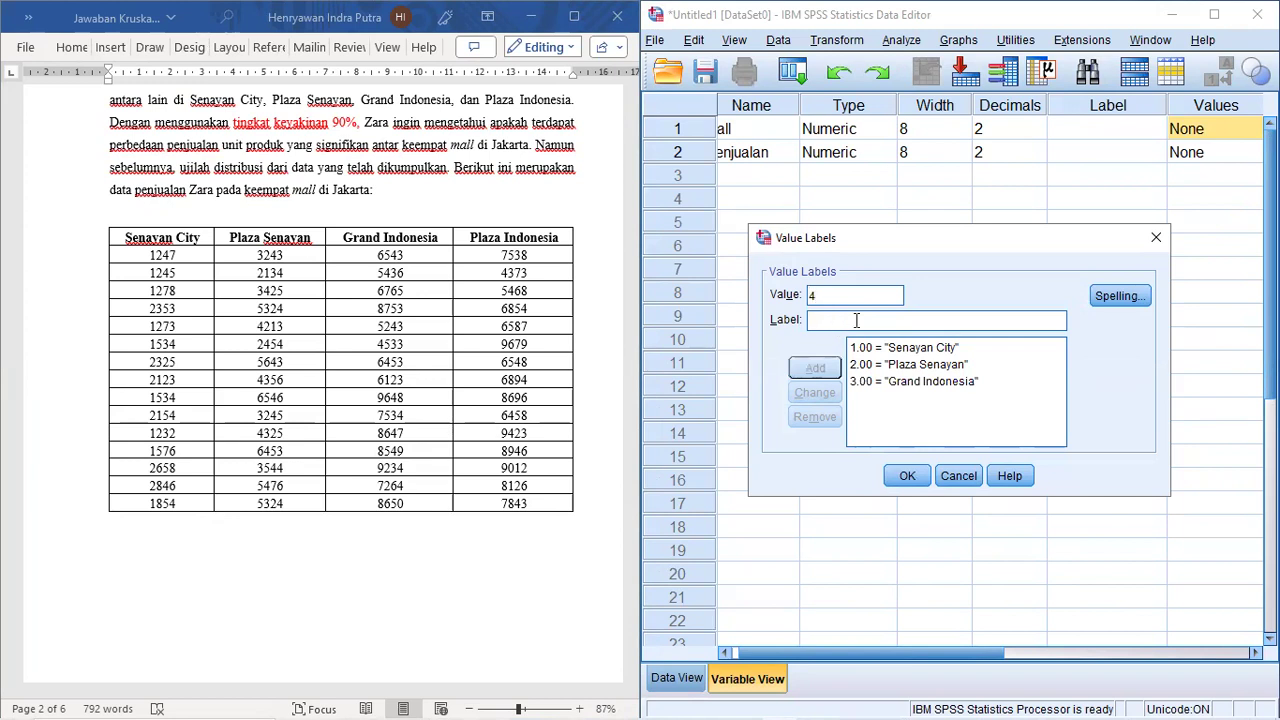
pyautogui.write('Plaza Indonesia')
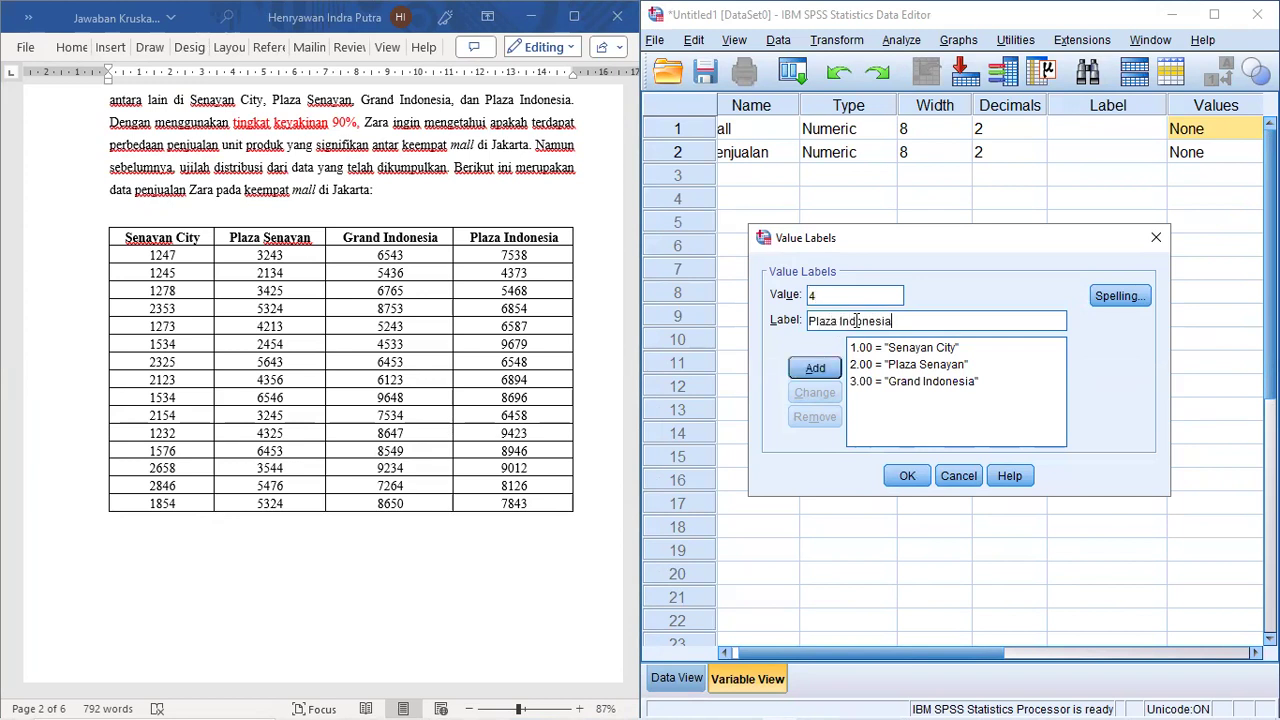
pyautogui.click(815, 368)
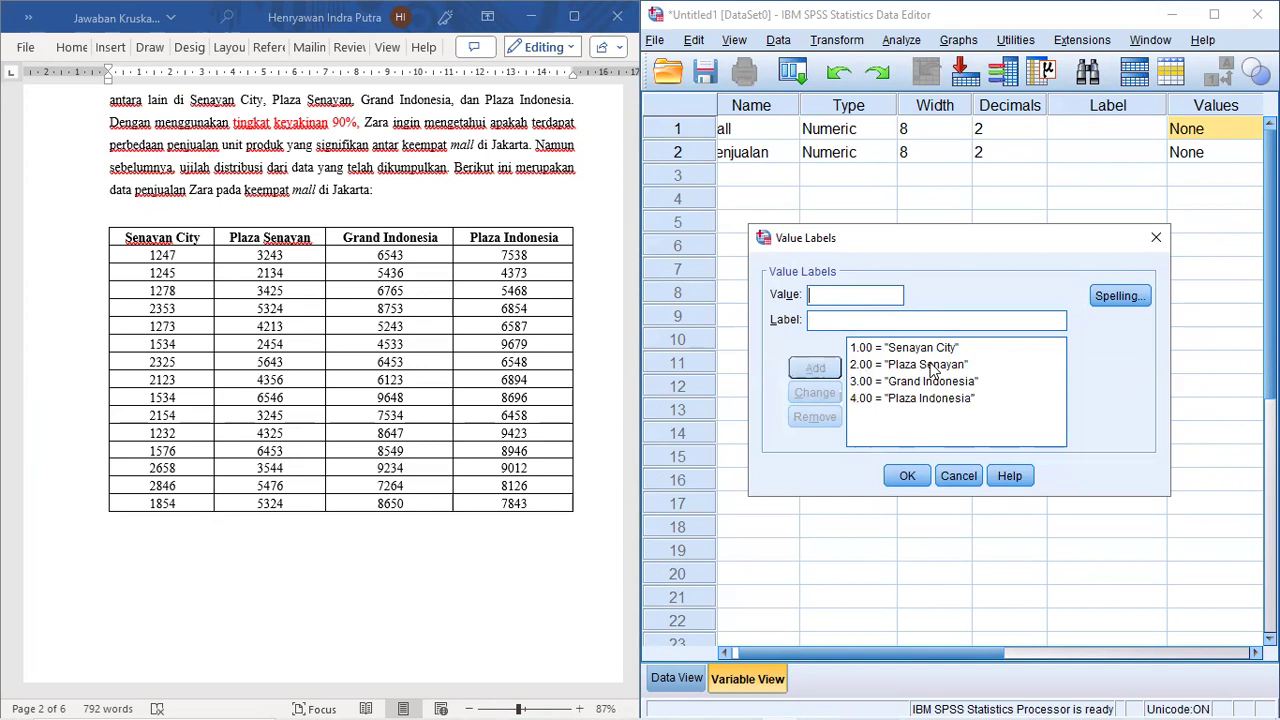
pyautogui.click(907, 475)
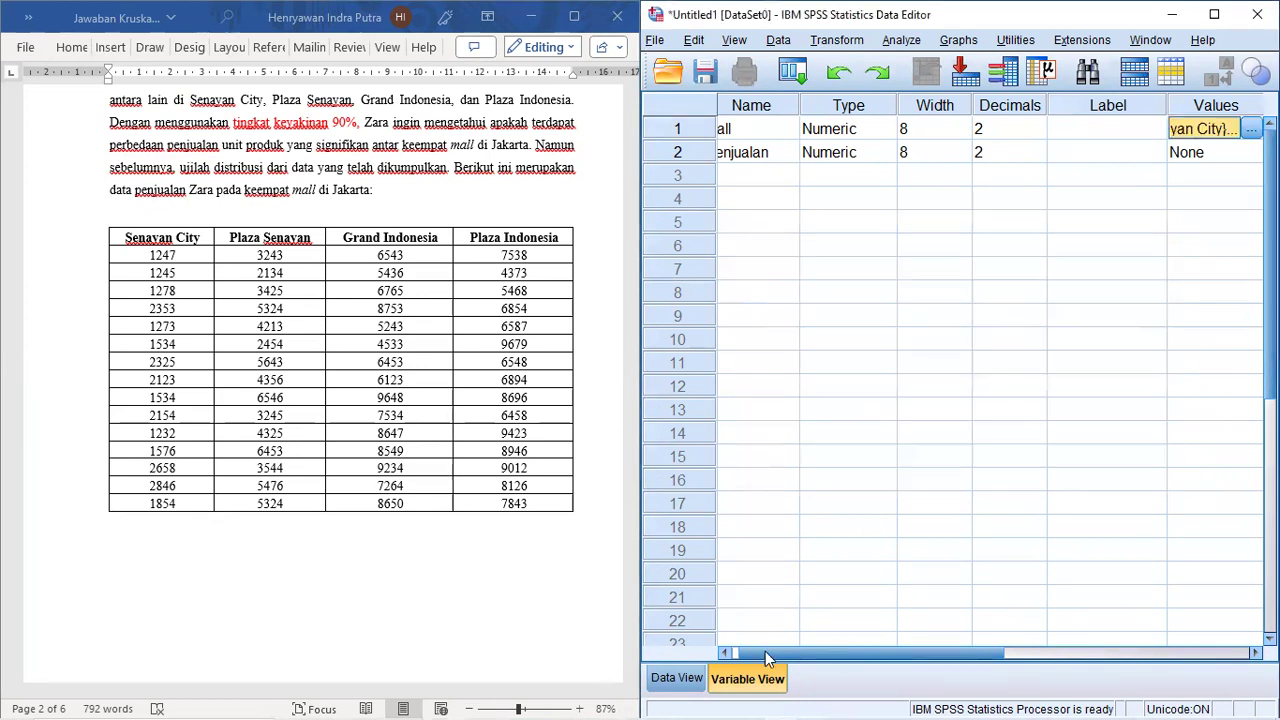
# Copy the 15 Senayan City sales figures from the Word table into the Penjualan column of the Data View, starting at row 1.
pyautogui.click(677, 678)
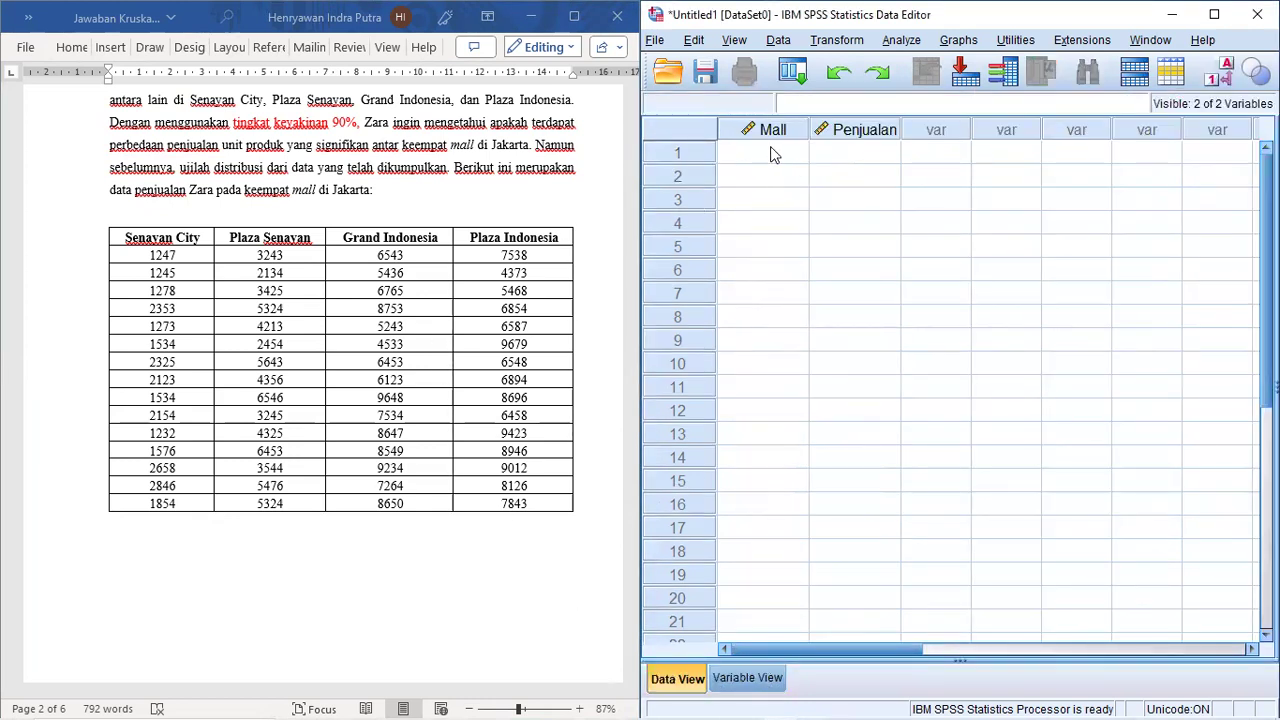
pyautogui.click(771, 153)
pyautogui.click(184, 255)
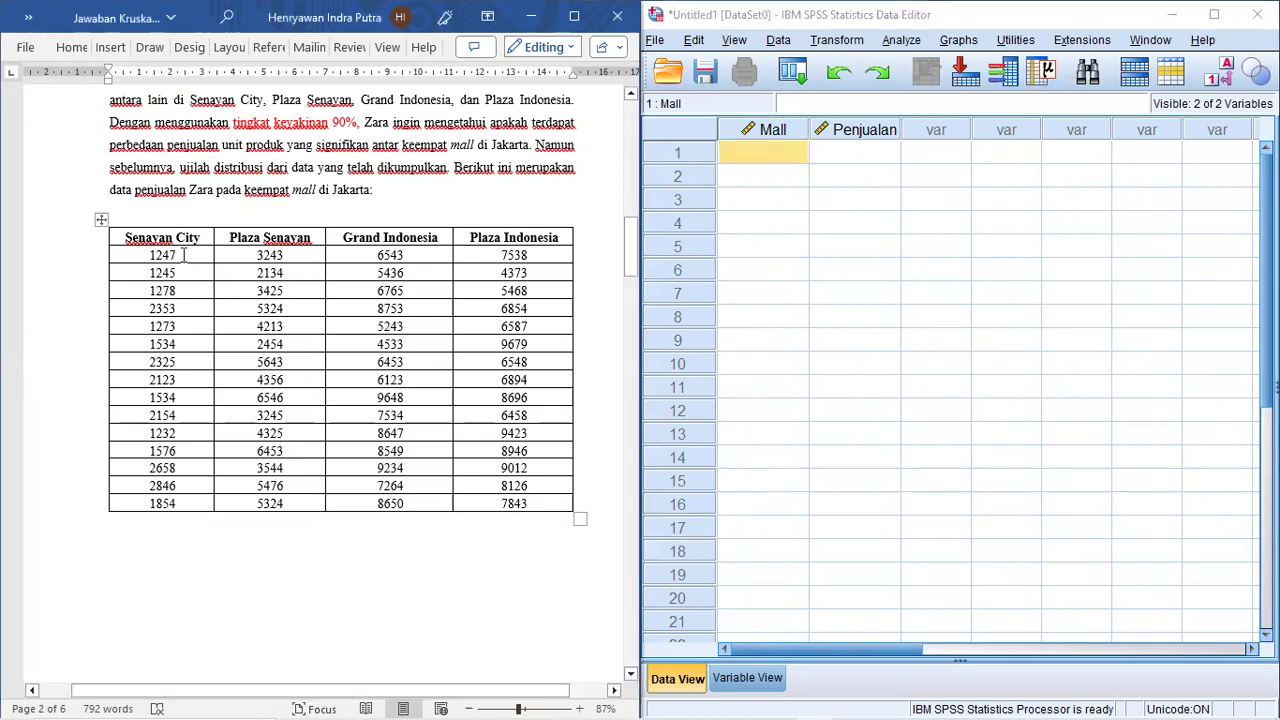
pyautogui.moveTo(185, 370); pyautogui.dragTo(180, 502)
pyautogui.hotkey('ctrl', 'c')
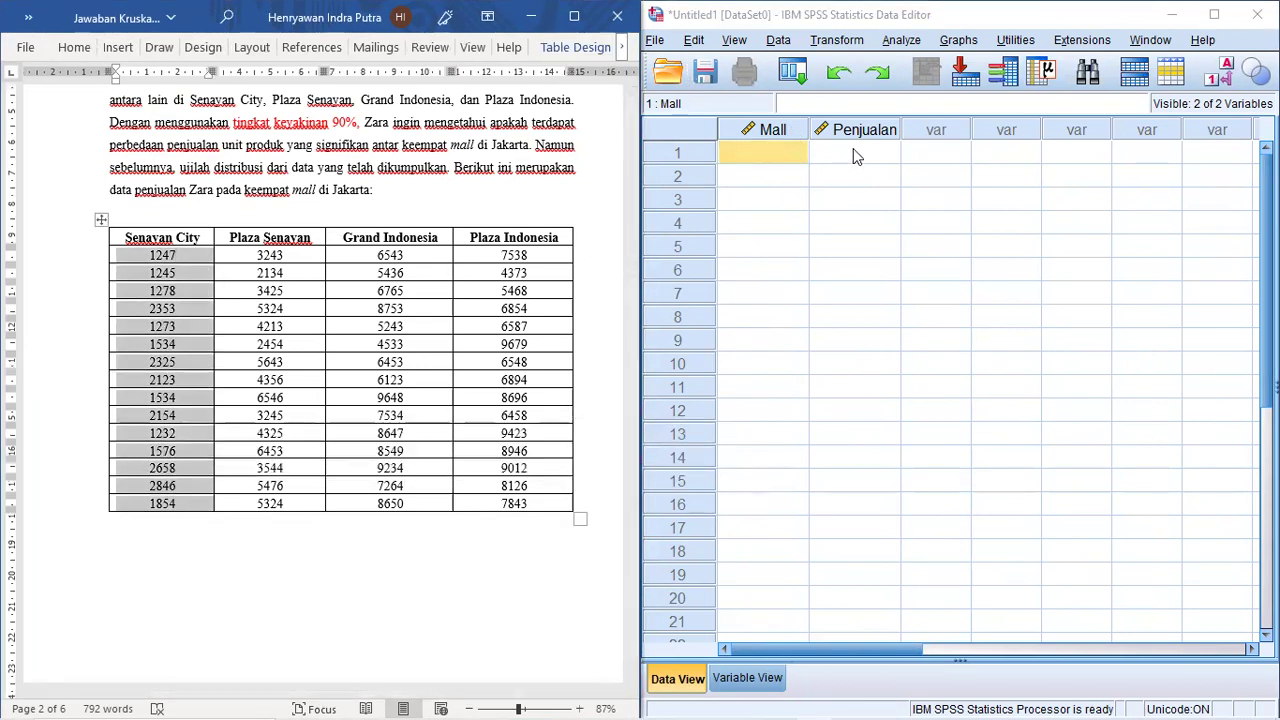
pyautogui.click(853, 150)
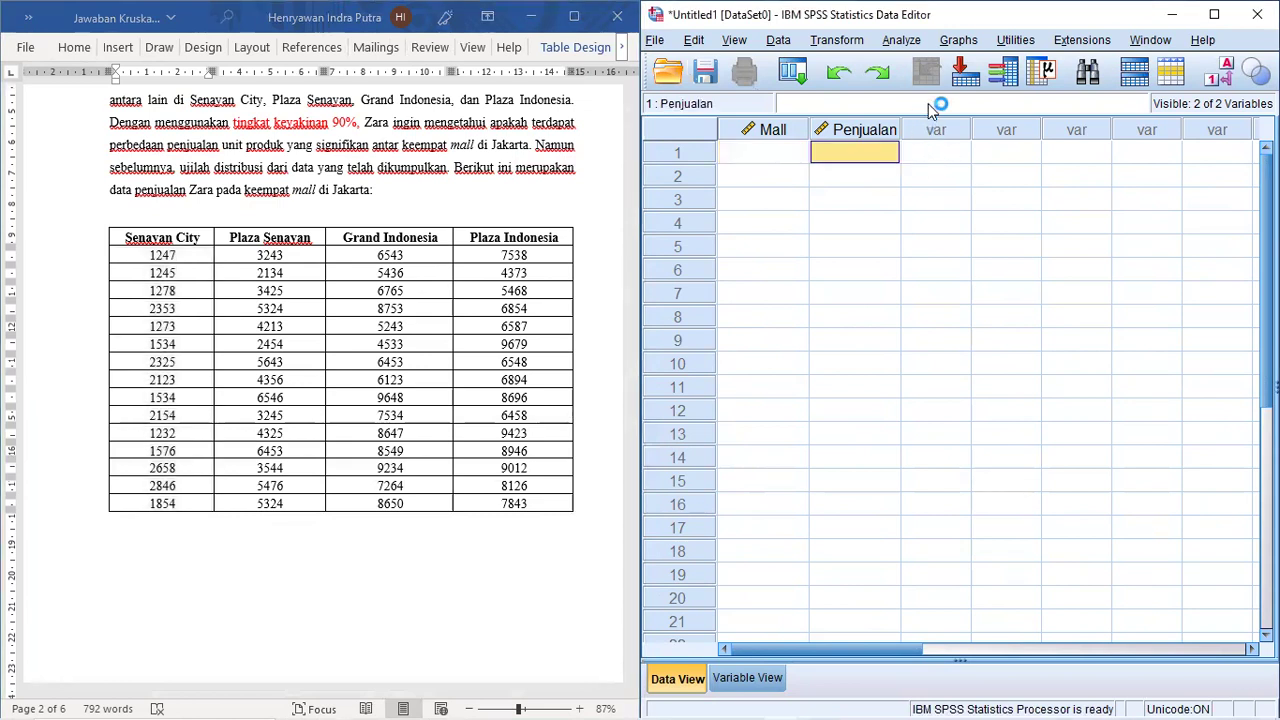
pyautogui.hotkey('ctrl', 'v')
# Fill the Mall column with code 1 for rows 1 to 15.
pyautogui.click(776, 158)
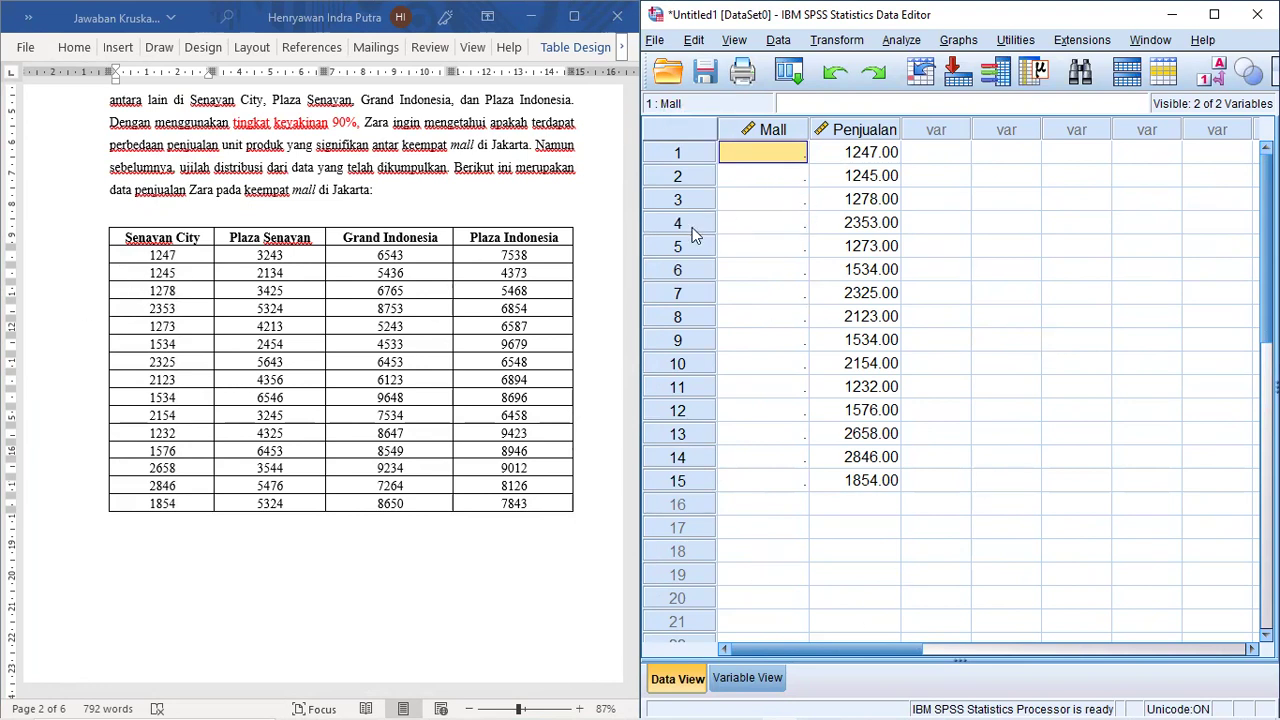
pyautogui.click(811, 158)
pyautogui.click(791, 157)
pyautogui.write('1')
pyautogui.click(791, 157)
pyautogui.moveTo(793, 178); pyautogui.dragTo(763, 478)
pyautogui.write('1.00 1.00 1.00 1.00 1.00 1.00 1.00 1.00 1.00 1.00 1.00 1.00 1.00 1.00')
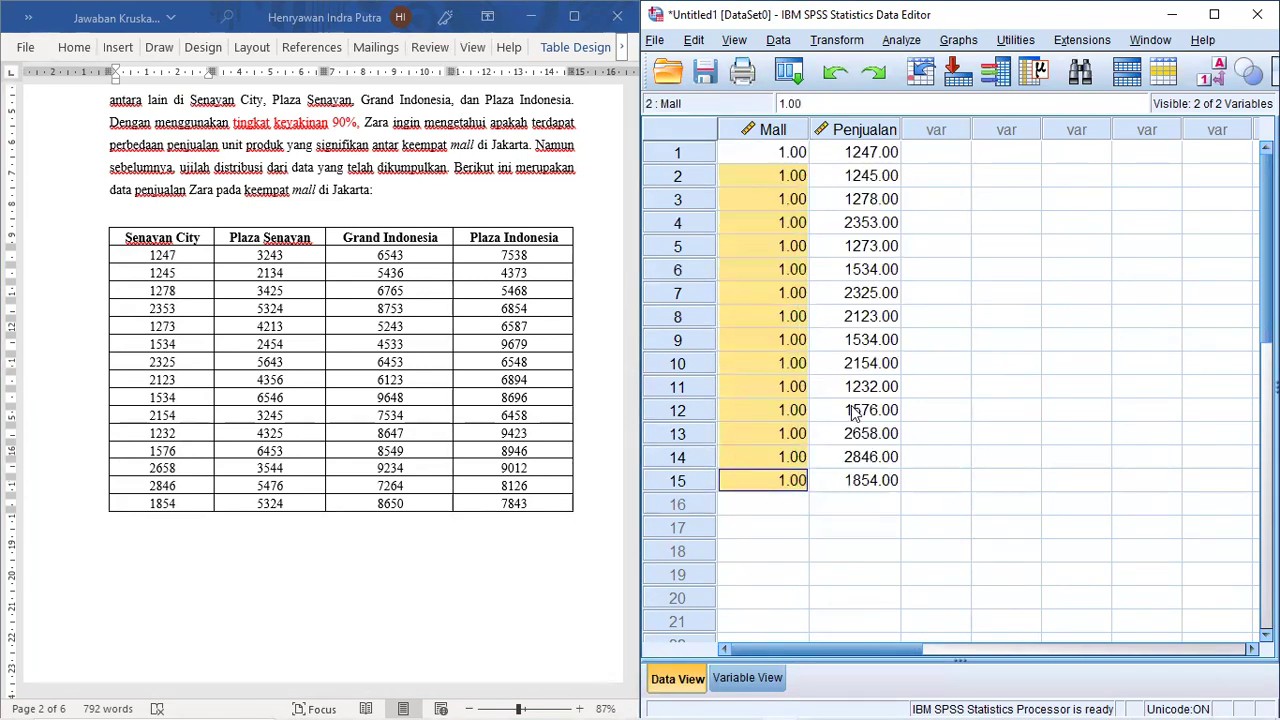
# Copy the Plaza Senayan sales figures from the Word table into the Penjualan column, starting at row 16.
pyautogui.click(293, 256)
pyautogui.moveTo(290, 256); pyautogui.dragTo(291, 500)
pyautogui.hotkey('ctrl', 'c')
pyautogui.click(838, 505)
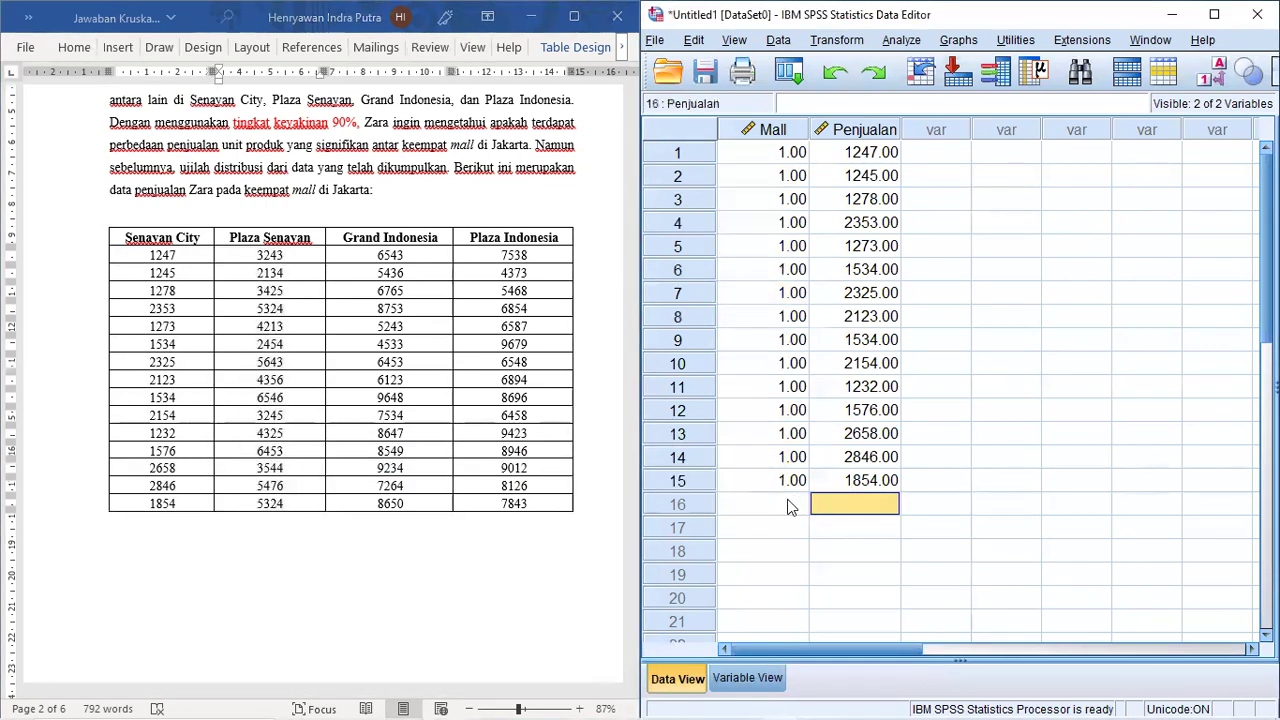
pyautogui.hotkey('ctrl', 'v')
# Fill the Mall column with code 2 for rows 16 to 30.
pyautogui.click(790, 512)
pyautogui.write('2')
pyautogui.press('Return')
pyautogui.scroll(-2, 775, 365)
pyautogui.moveTo(780, 390); pyautogui.dragTo(789, 586)
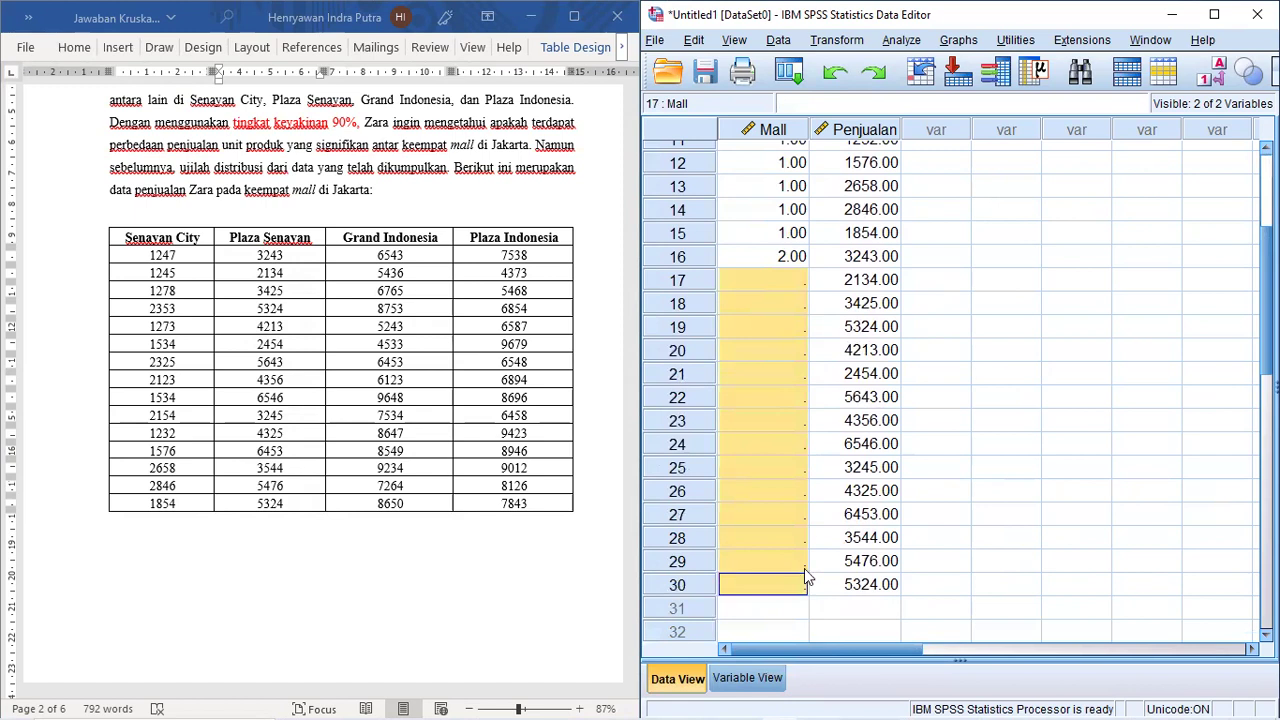
pyautogui.hotkey('ctrl', 'v')
# Copy the Grand Indonesia sales figures from the Word table into the Penjualan column, starting at row 31.
pyautogui.moveTo(397, 257); pyautogui.dragTo(400, 505)
pyautogui.scroll(-1, 790, 415)
pyautogui.scroll(-1, 790, 415)
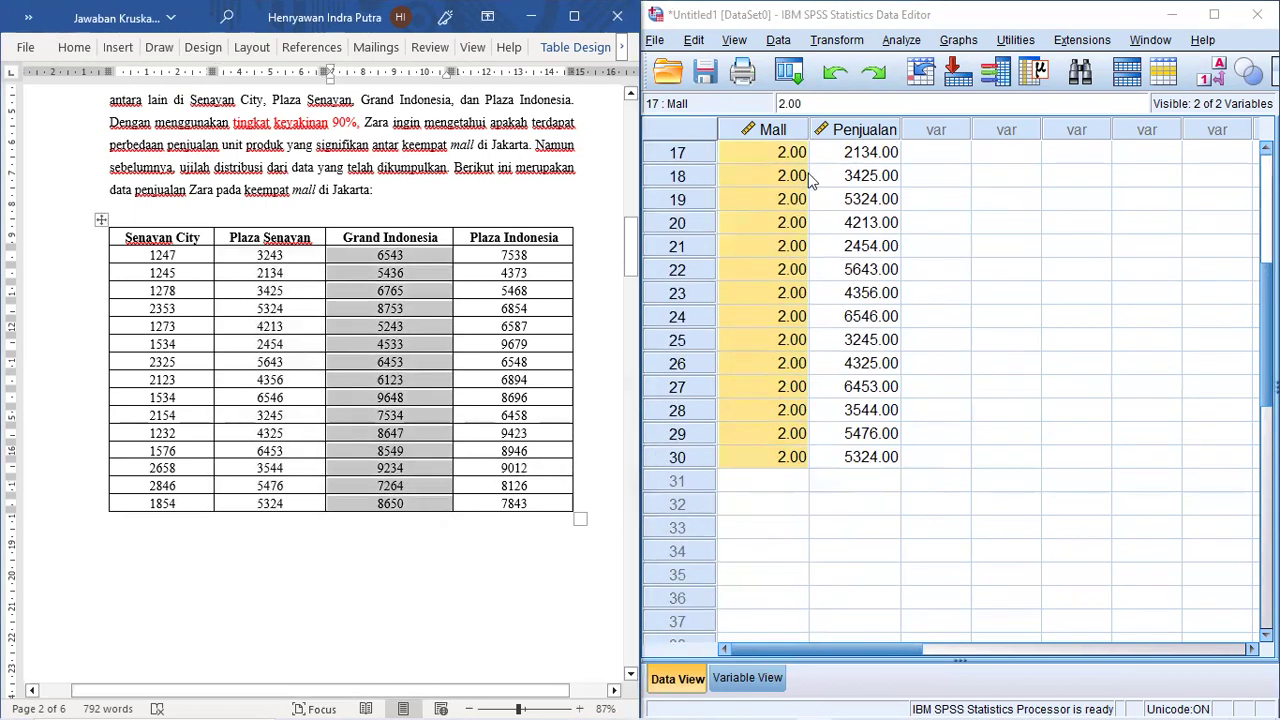
pyautogui.scroll(-2, 800, 400)
pyautogui.click(856, 341)
pyautogui.hotkey('ctrl', 'v')
# Fill the Mall column with code 3 for rows 31 to 45.
pyautogui.click(784, 343)
pyautogui.write('3')
pyautogui.press('Return')
pyautogui.press('Up')
pyautogui.moveTo(786, 370); pyautogui.dragTo(800, 586)
pyautogui.hotkey('ctrl', 'v')
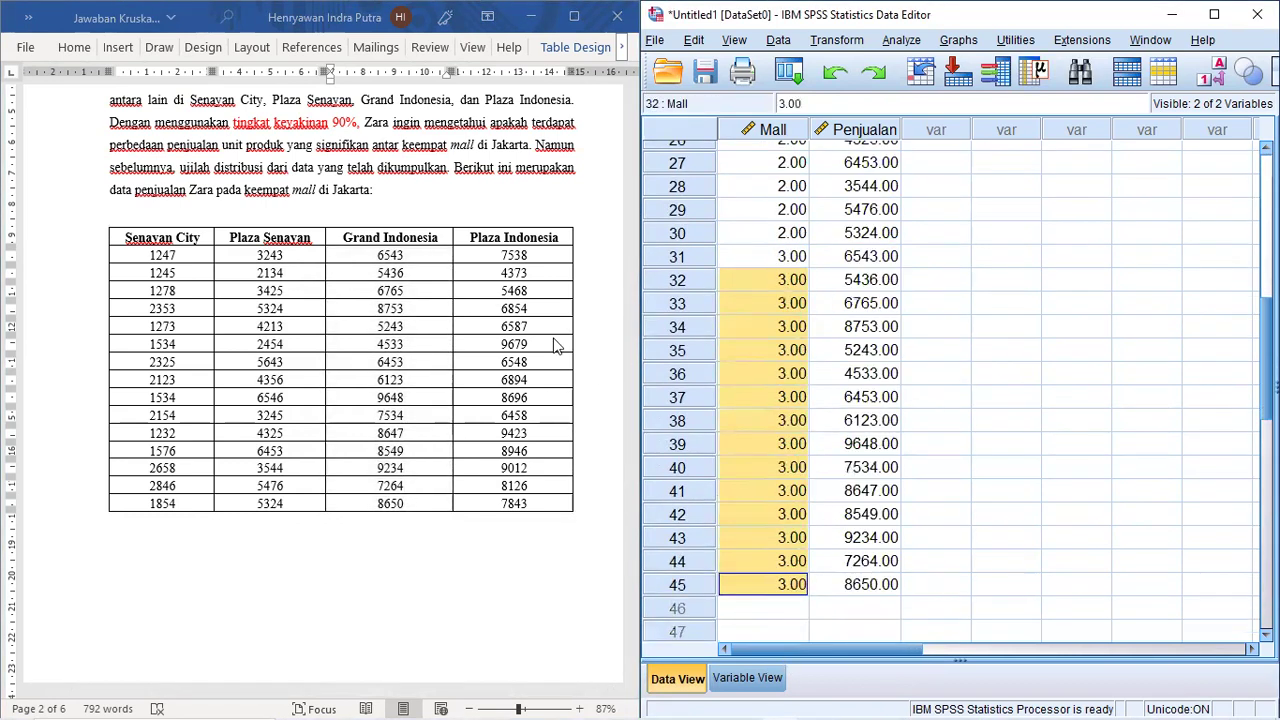
# Copy the Plaza Indonesia sales figures from the Word table into the Penjualan column, starting at row 46.
pyautogui.moveTo(513, 256); pyautogui.dragTo(522, 504)
pyautogui.scroll(-3, 873, 418)
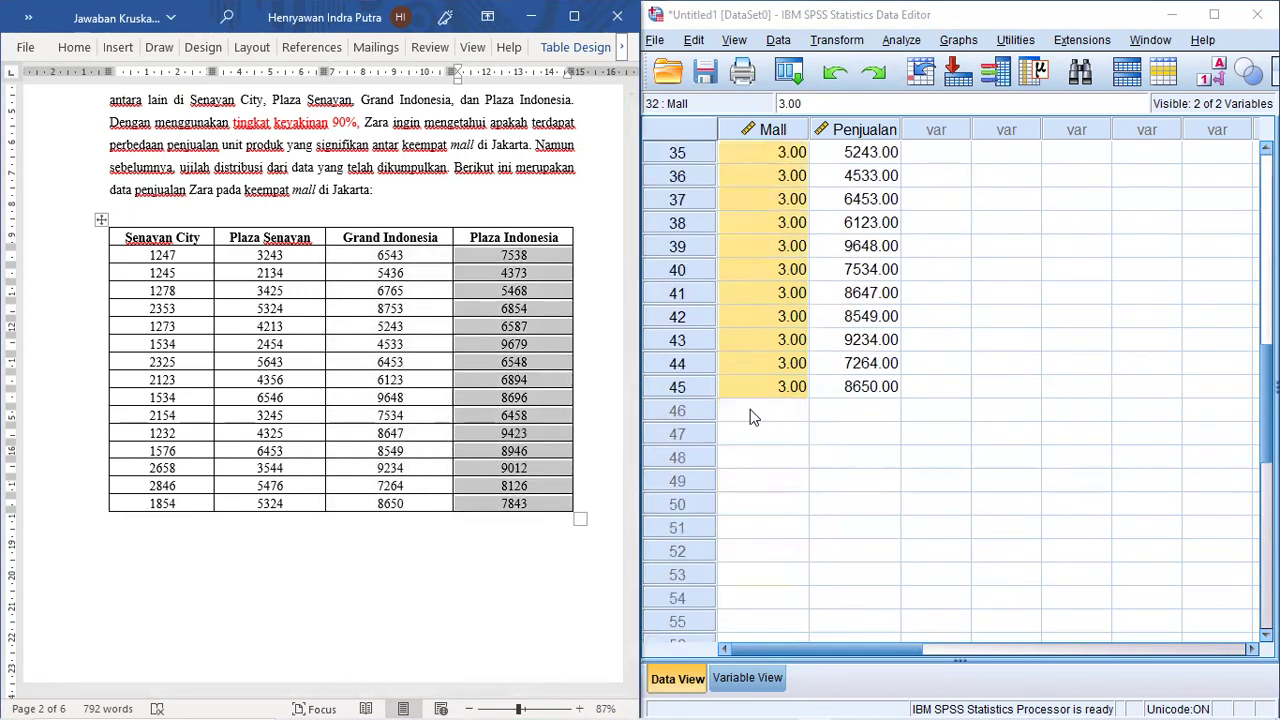
pyautogui.click(855, 410)
pyautogui.hotkey('ctrl', 'v')
# Fill the Mall column with code 4 for rows 46 to 60.
pyautogui.click(787, 408)
pyautogui.click(790, 412)
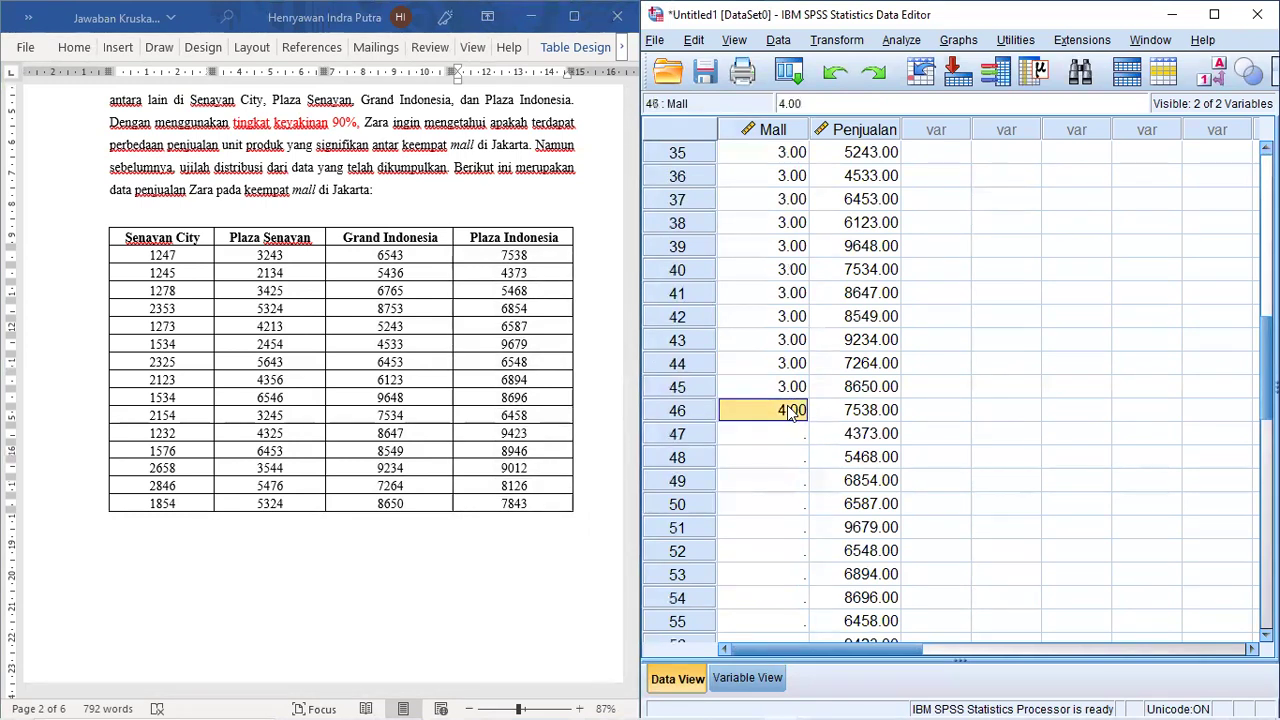
pyautogui.moveTo(785, 437); pyautogui.dragTo(777, 584)
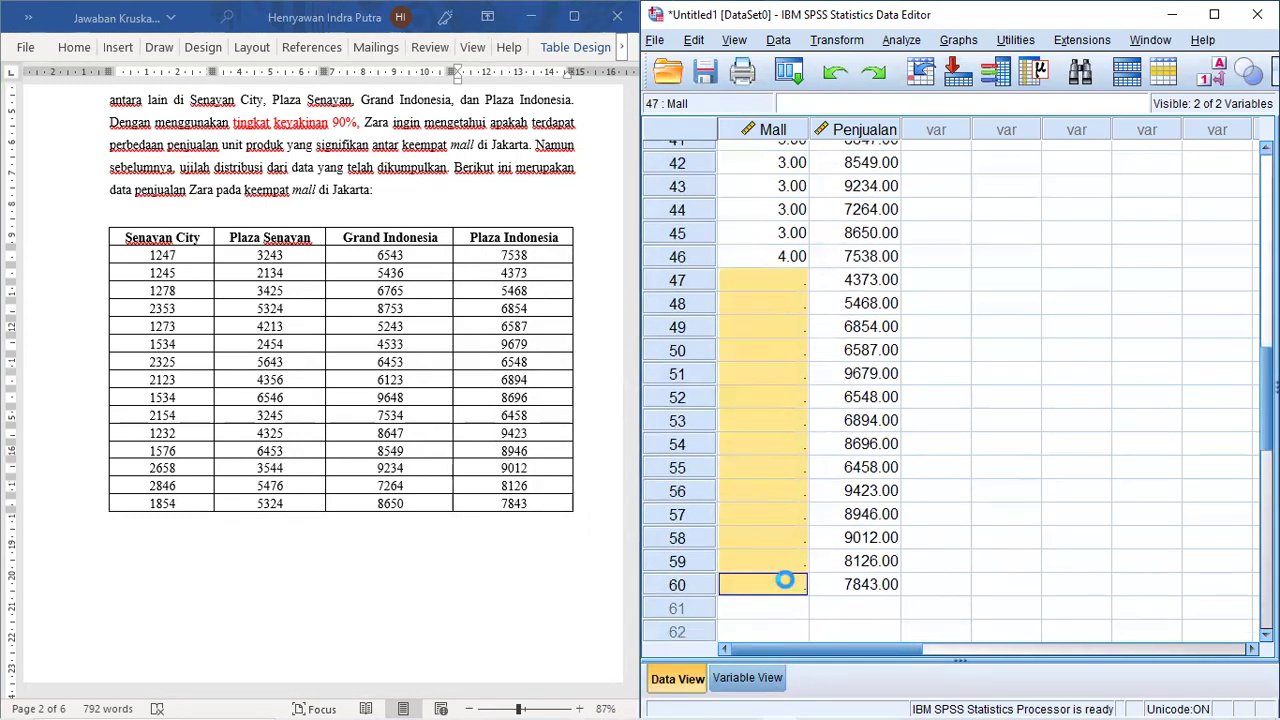
pyautogui.hotkey('ctrl', 'v')
pyautogui.scroll(10, 760, 400)
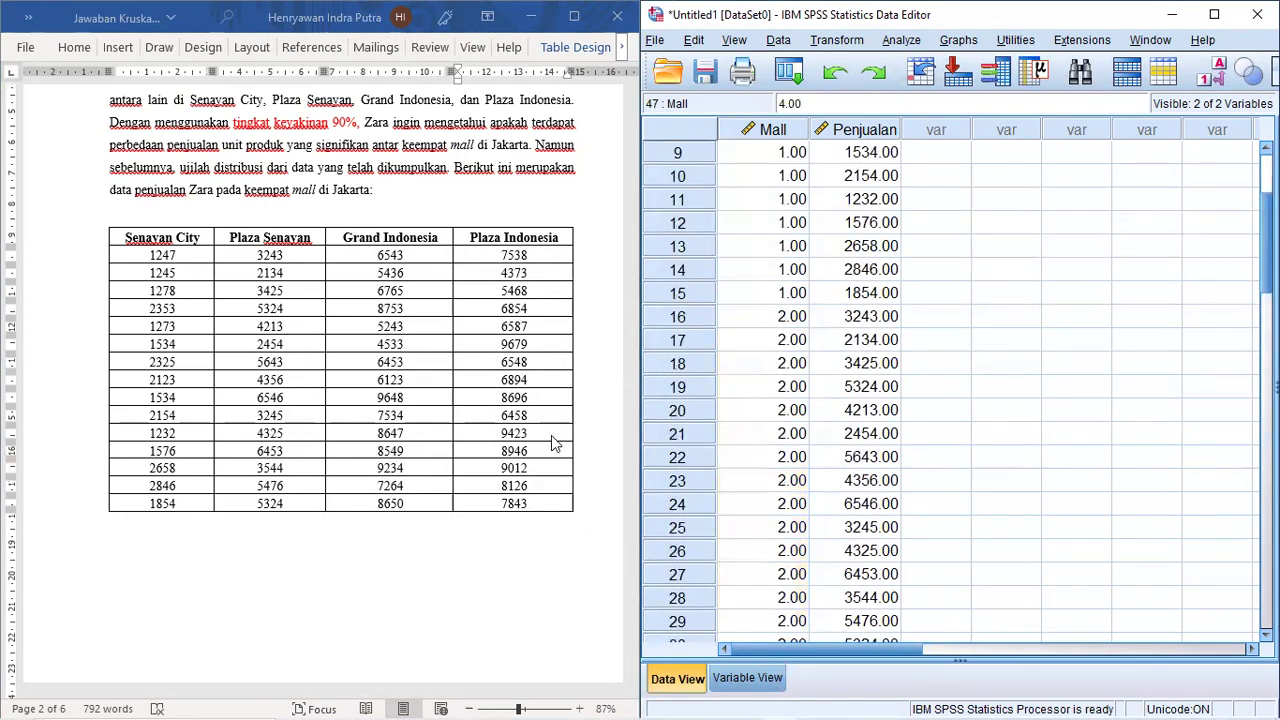
# Set up an Explore analysis following the document's normality steps, with Penjualan as the dependent variable and Mall as the factor.
pyautogui.scroll(-5, 510, 431)
pyautogui.scroll(-5, 510, 431)
pyautogui.click(204, 390)
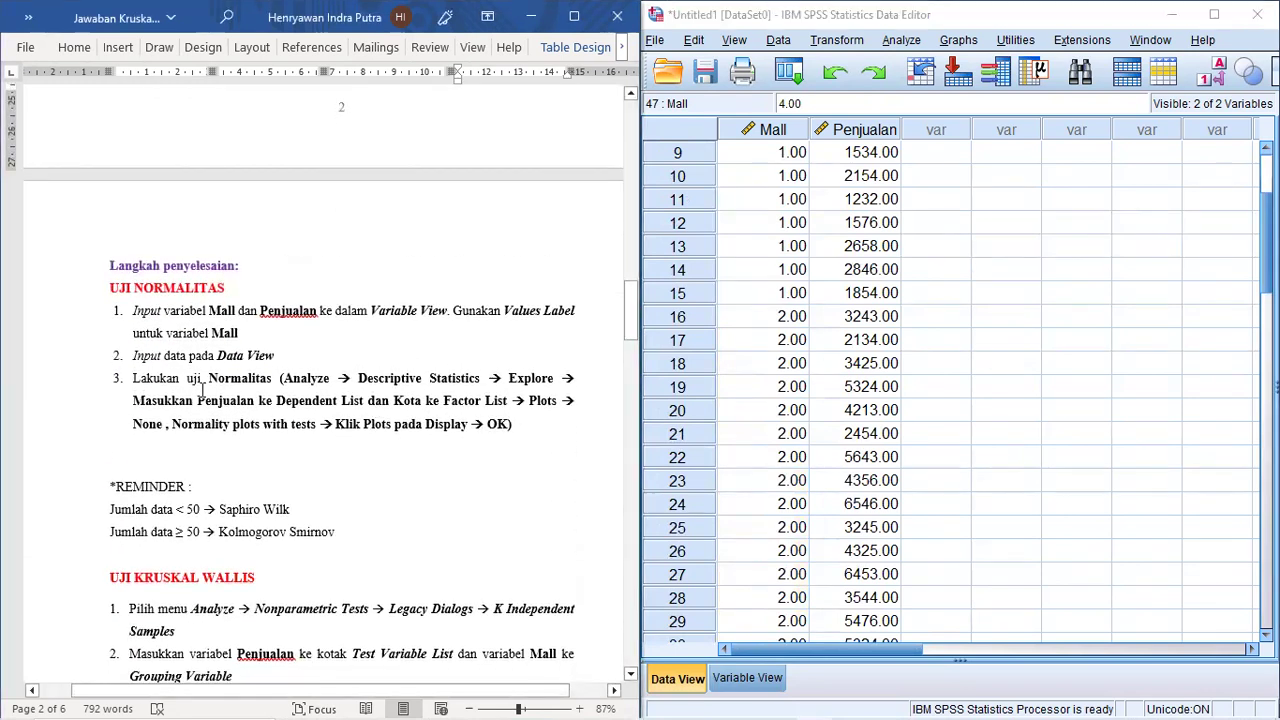
pyautogui.click(901, 42)
pyautogui.moveTo(918, 88)
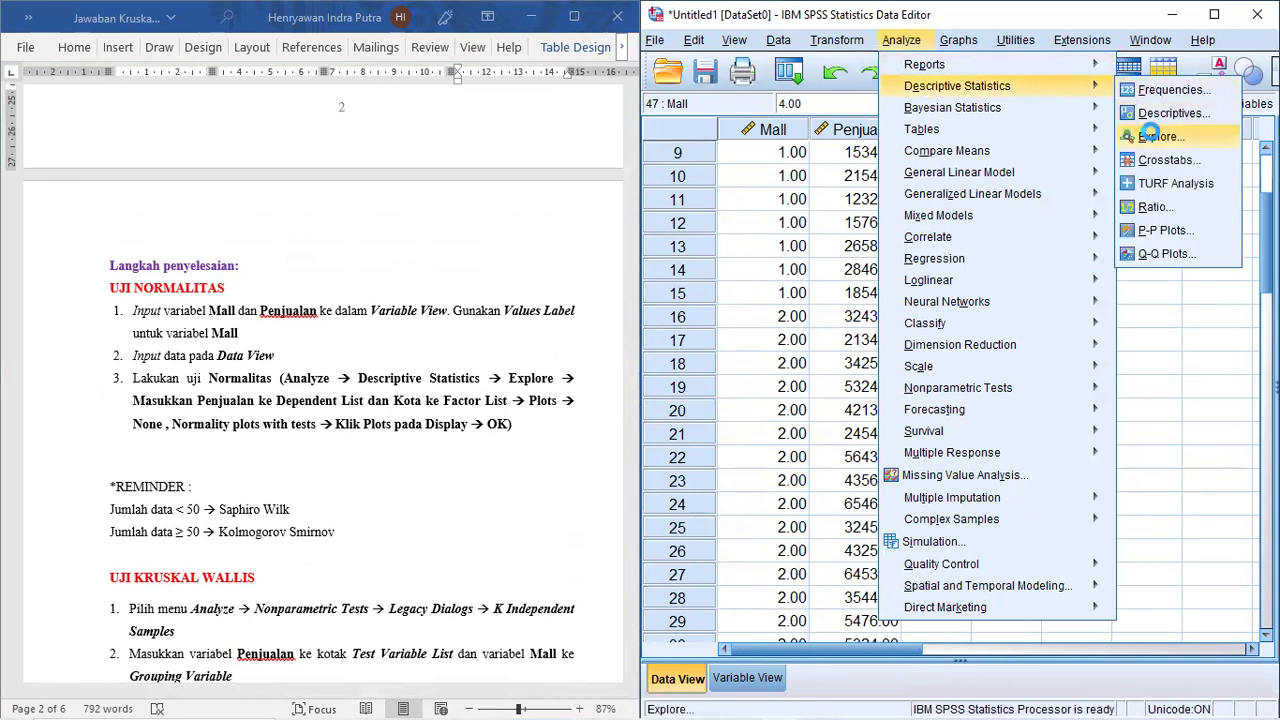
pyautogui.click(1158, 136)
pyautogui.click(812, 268)
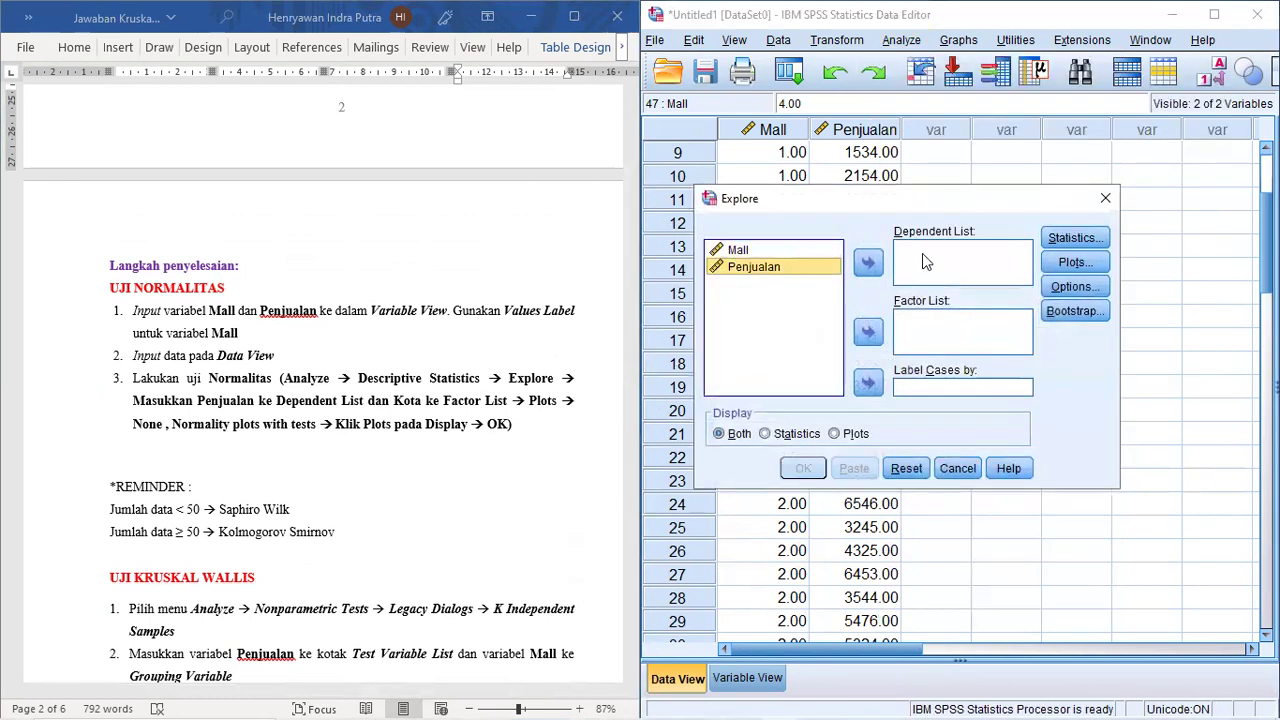
pyautogui.click(866, 264)
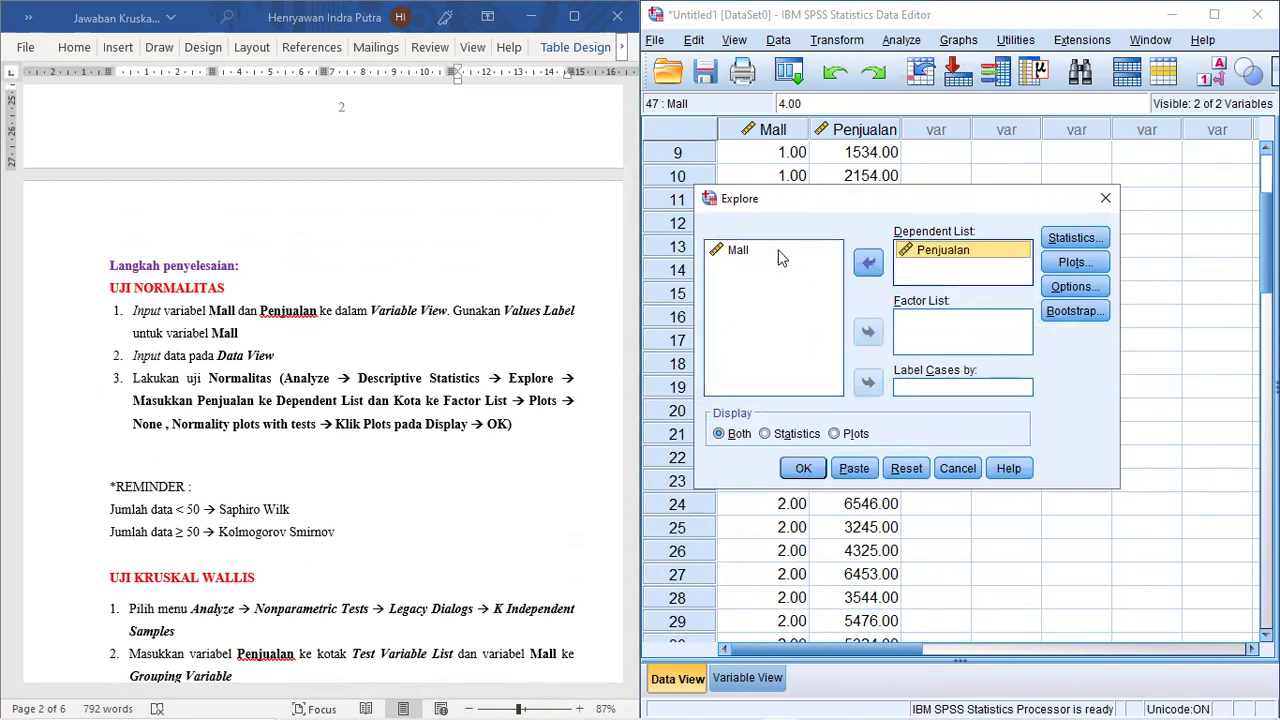
pyautogui.click(866, 332)
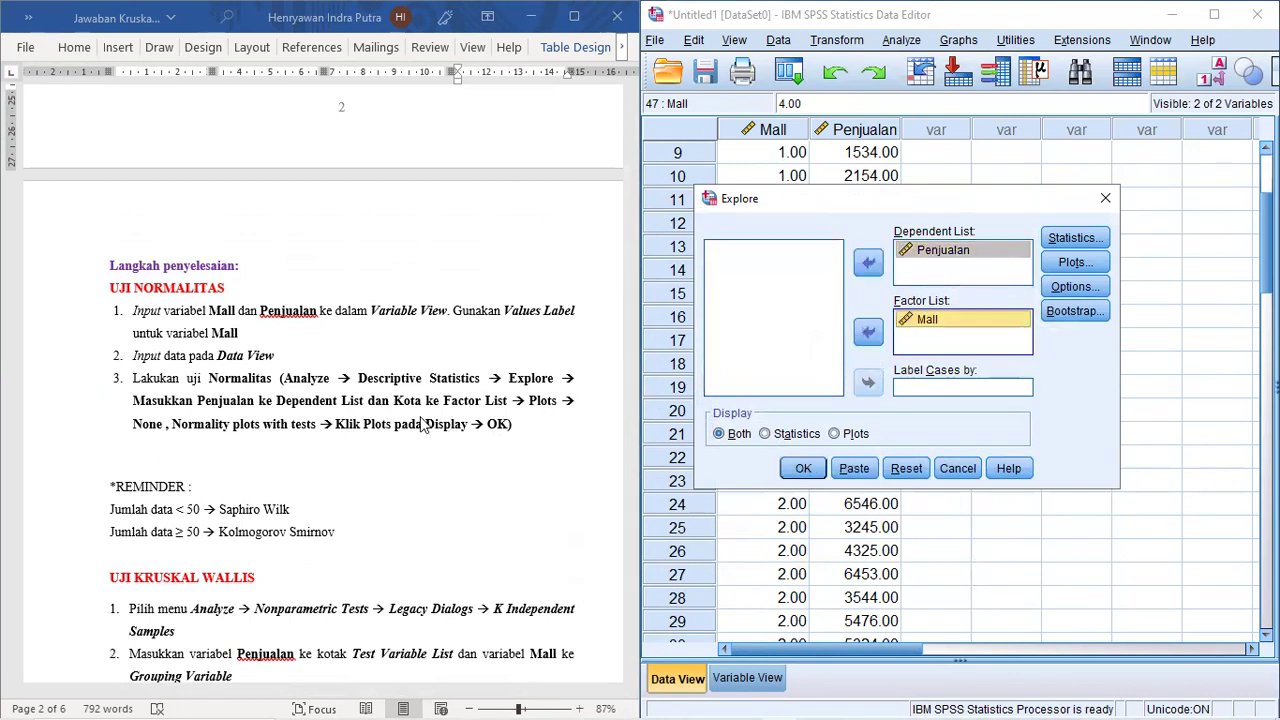
# Replace the word "Kota" with "Mall" in step 3 of the UJI NORMALITAS instructions in the Word document.
pyautogui.click(419, 400)
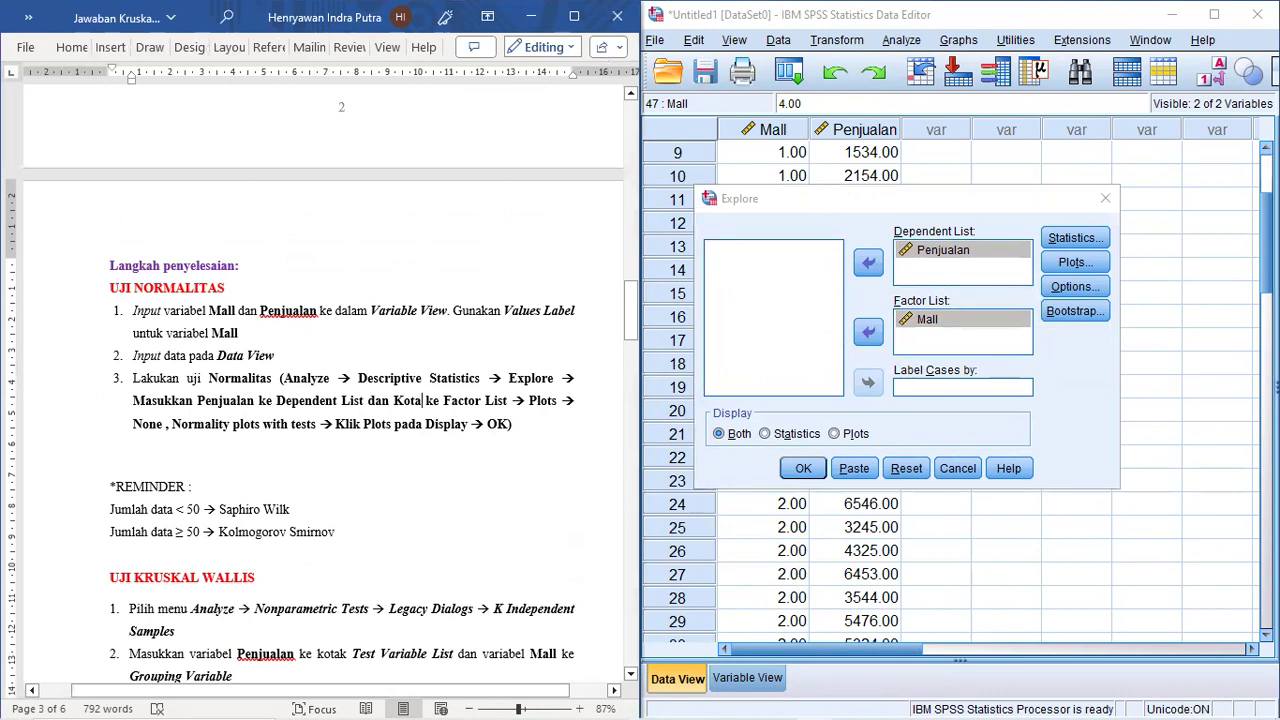
pyautogui.press('BackSpace')
pyautogui.press('BackSpace')
pyautogui.press('BackSpace')
pyautogui.press('BackSpace')
pyautogui.write('Mall')
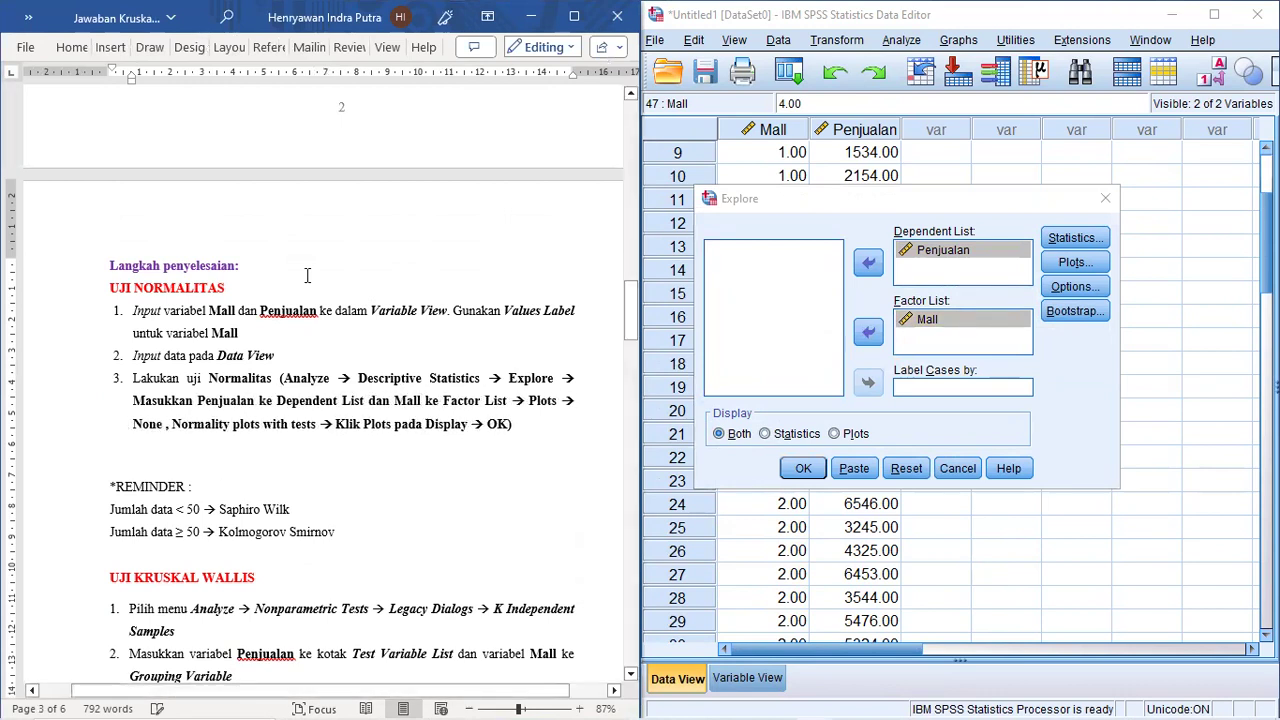
# Run Explore displaying plots only, with boxplots set to None, Stem-and-leaf off and Normality plots with tests on.
pyautogui.click(1066, 264)
pyautogui.click(804, 293)
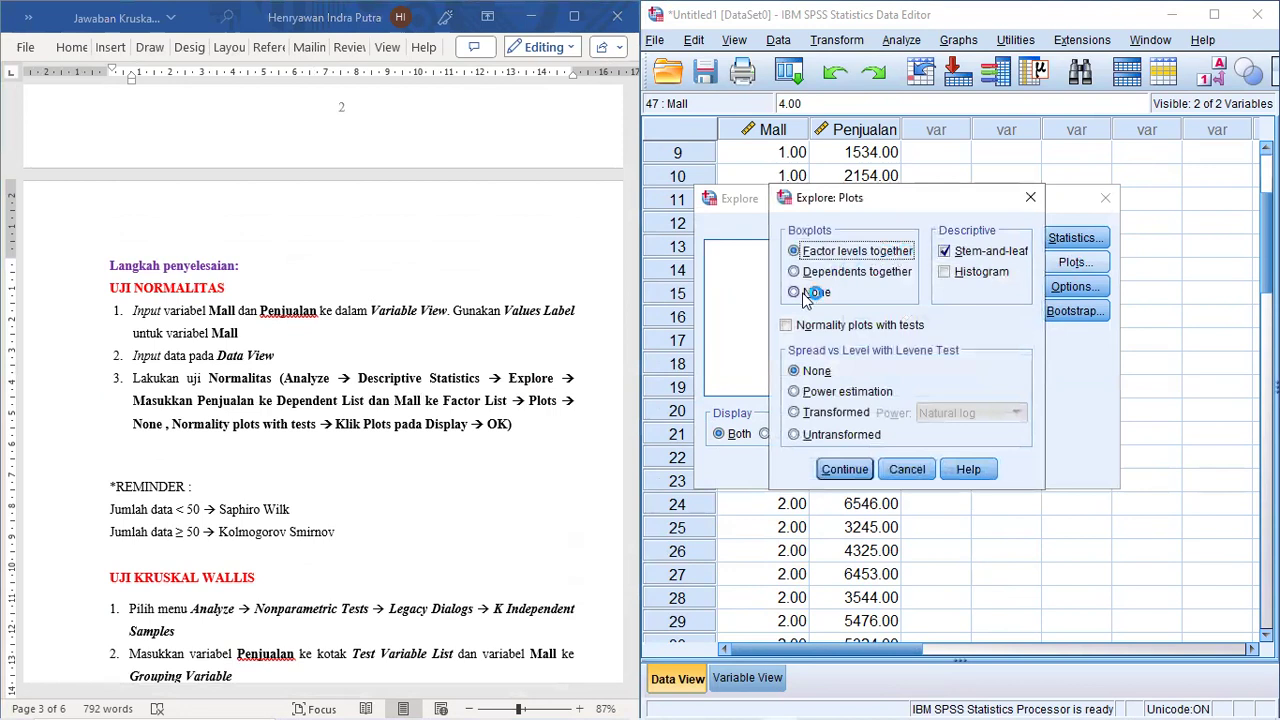
pyautogui.click(962, 254)
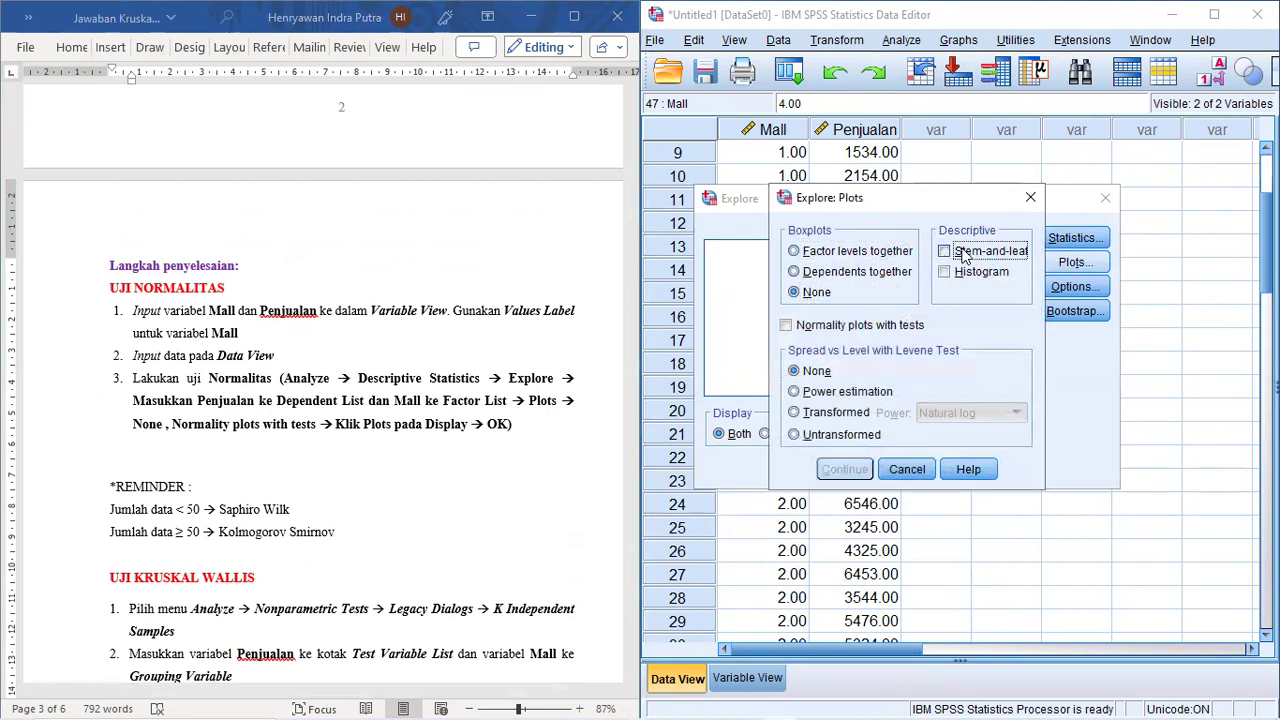
pyautogui.click(833, 327)
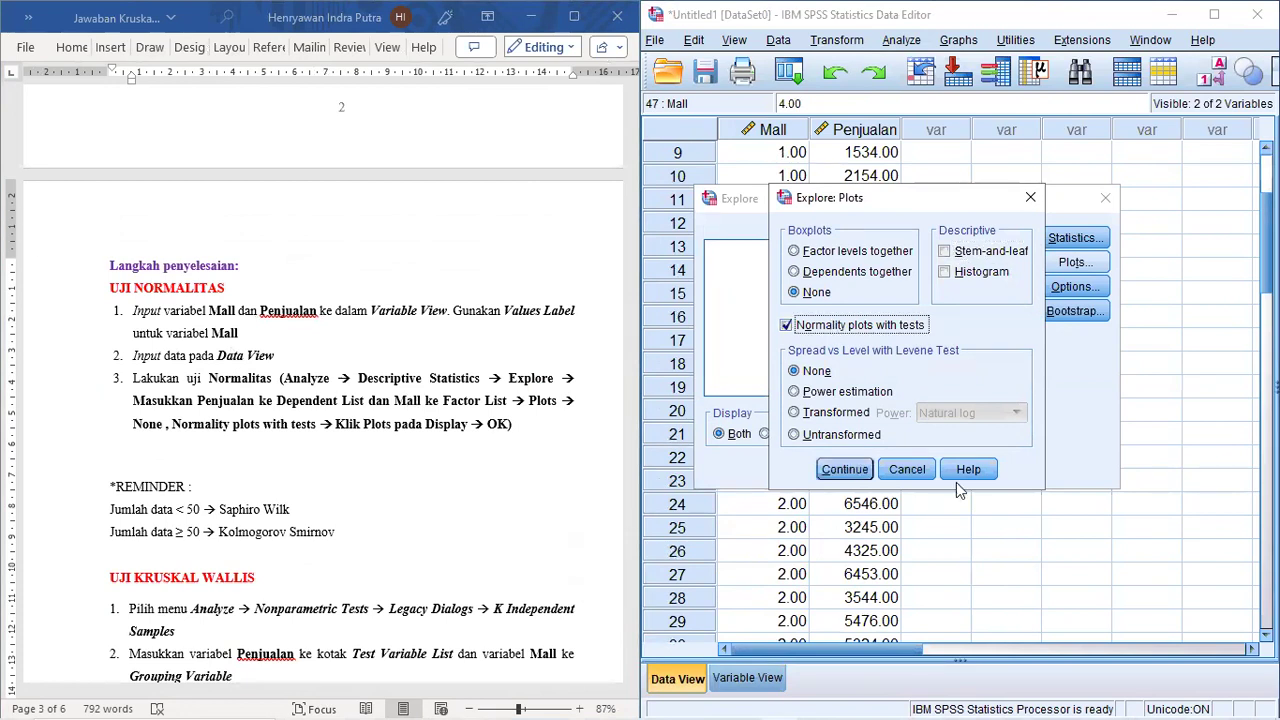
pyautogui.click(838, 469)
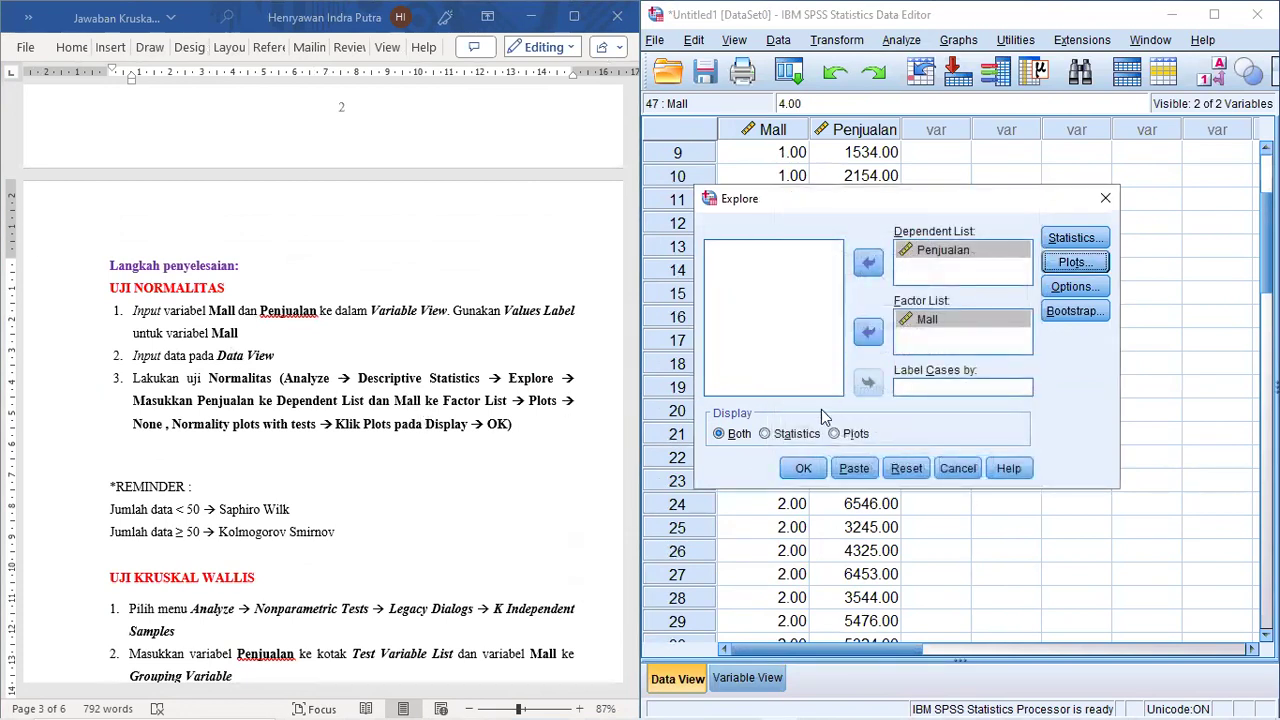
pyautogui.click(849, 436)
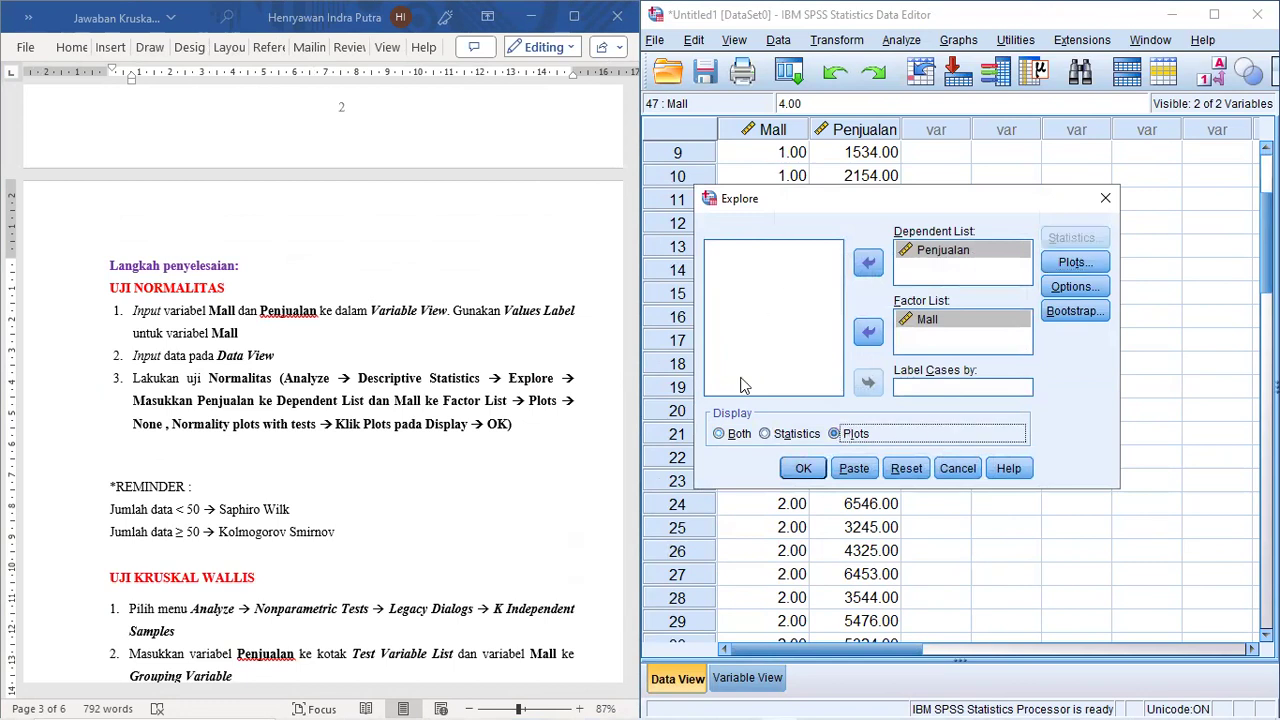
pyautogui.click(803, 469)
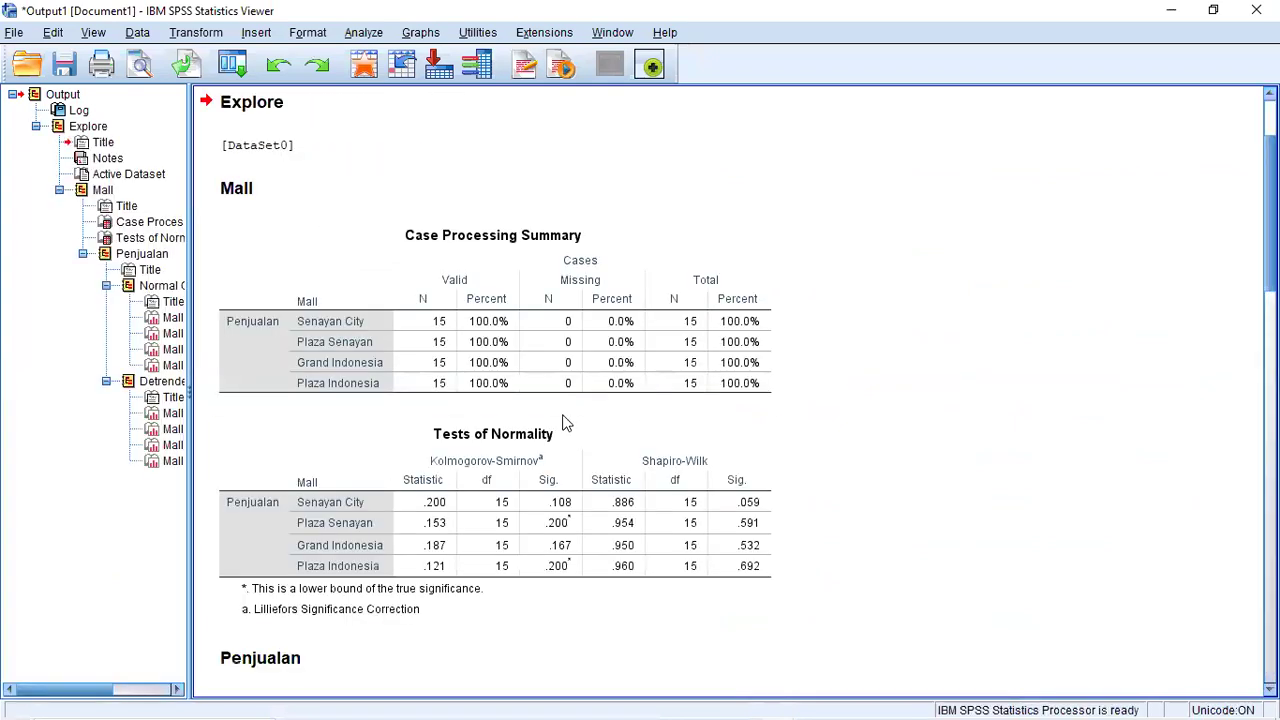
# Examine the Shapiro-Wilk columns of the Tests of Normality table in the output.
pyautogui.scroll(-2, 597, 300)
pyautogui.click(655, 290)
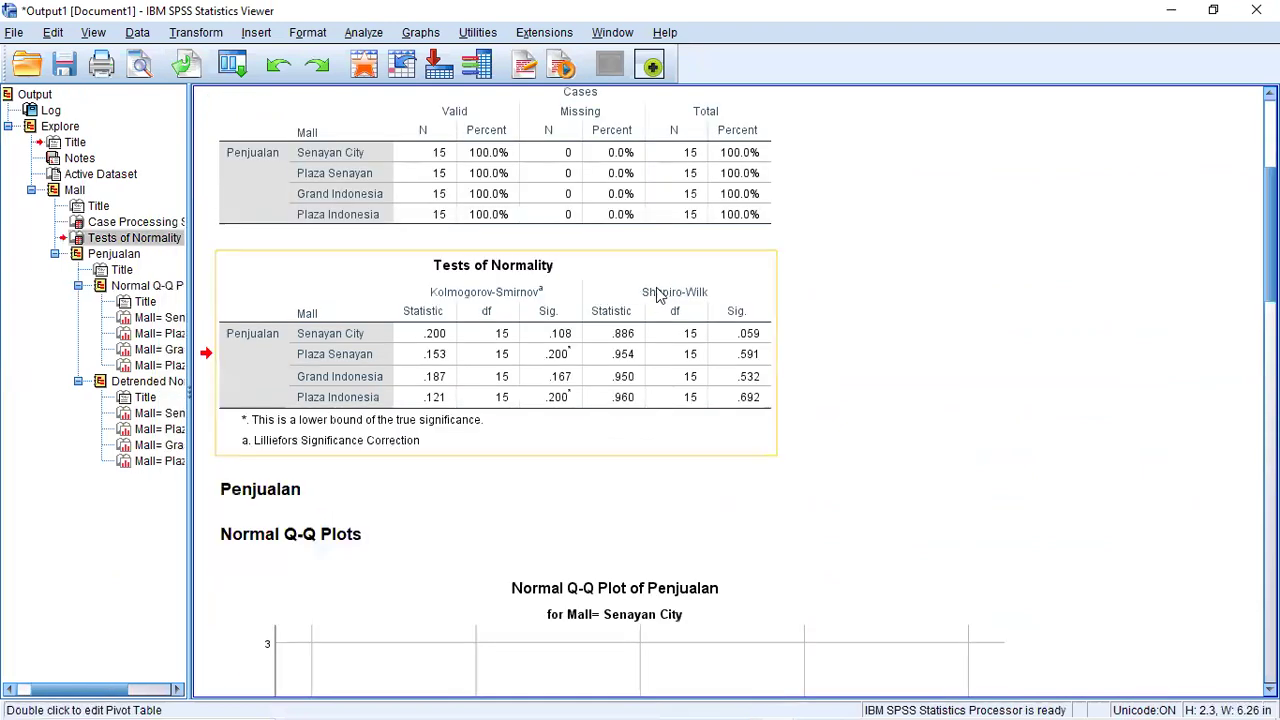
pyautogui.scroll(1, 655, 290)
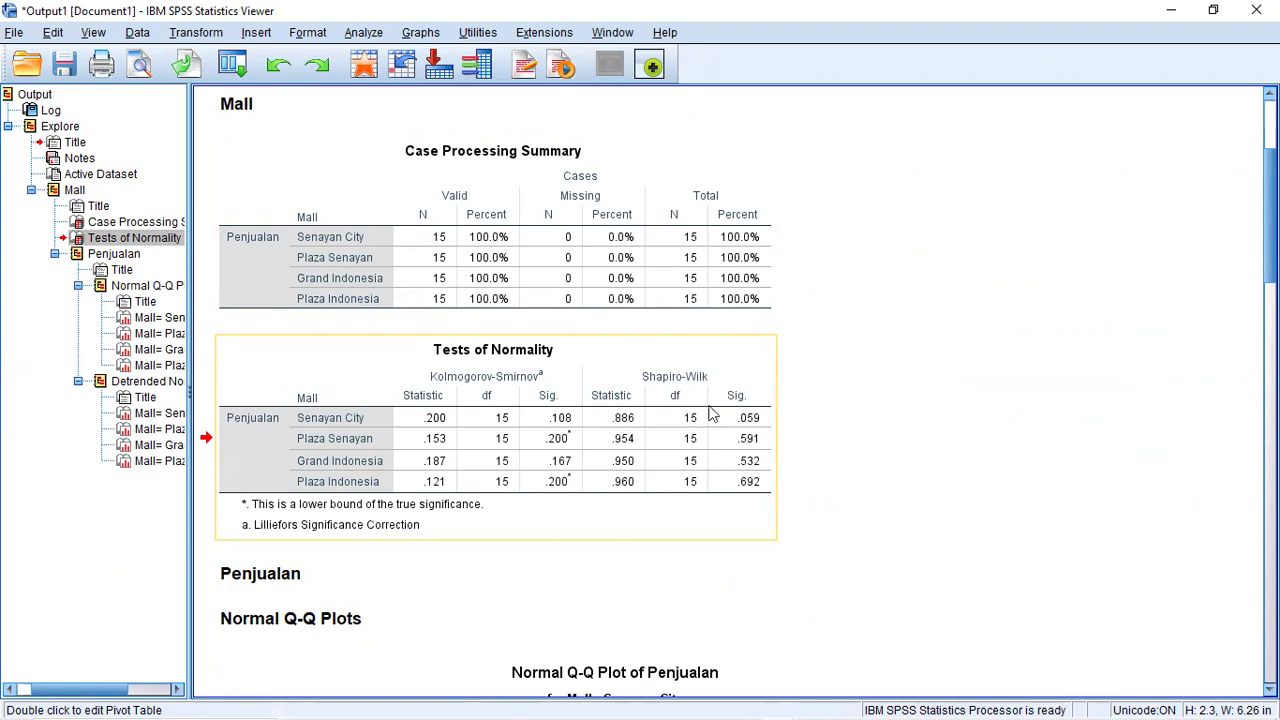
# Switch to the Word document and show its INTERPRETASI JAWABAN section in a maximized window at 130% zoom.
pyautogui.click(814, 706)
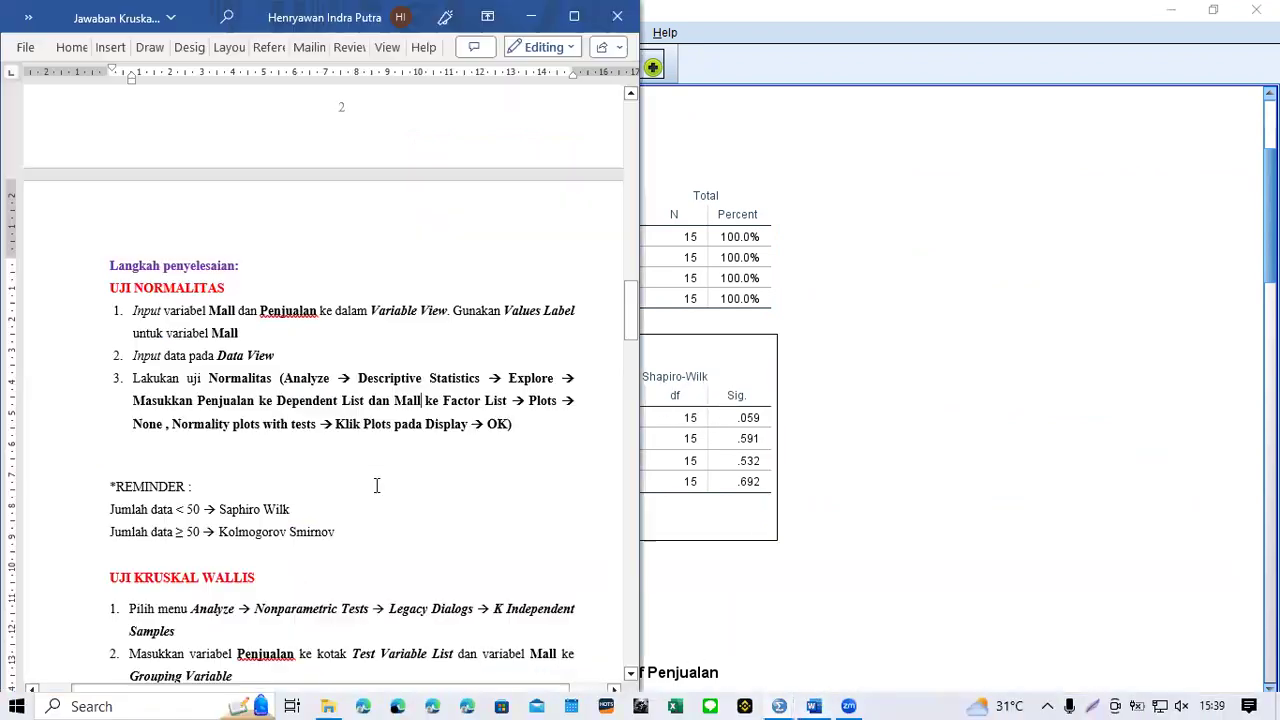
pyautogui.scroll(-2, 357, 429)
pyautogui.scroll(-1, 397, 463)
pyautogui.click(372, 414)
pyautogui.scroll(-4, 360, 420)
pyautogui.scroll(-20, 363, 418)
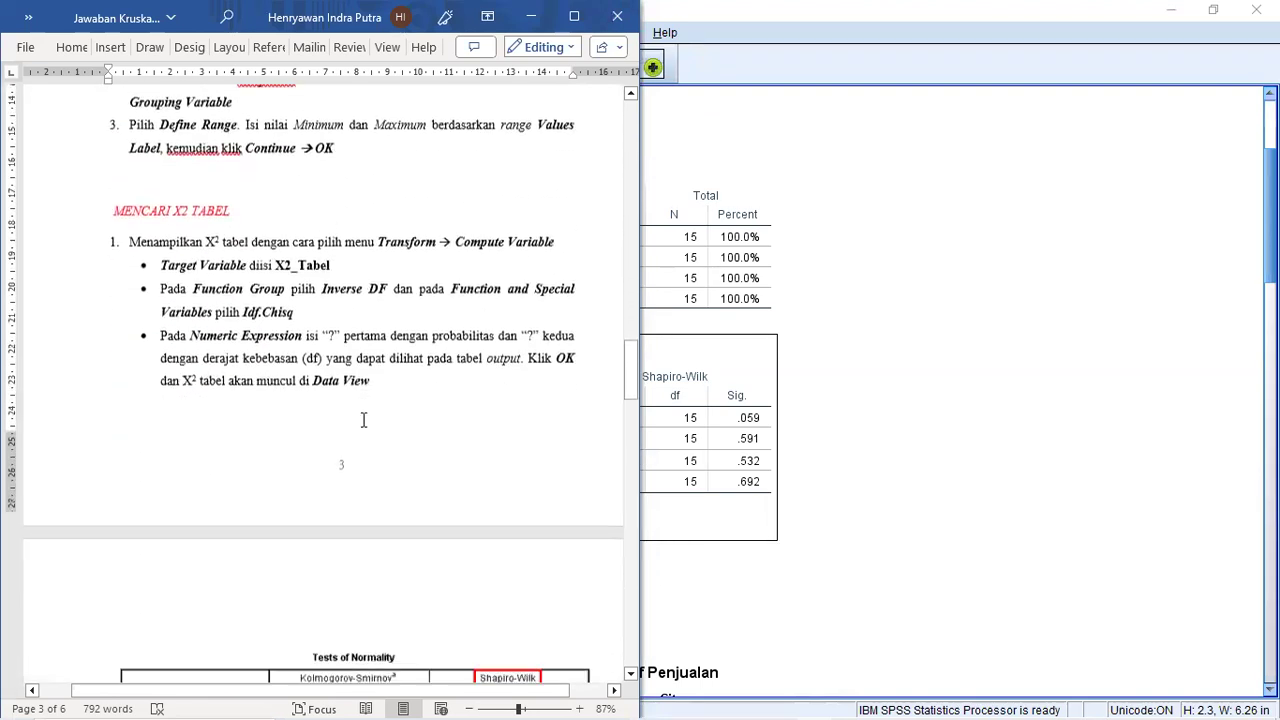
pyautogui.scroll(-12, 380, 425)
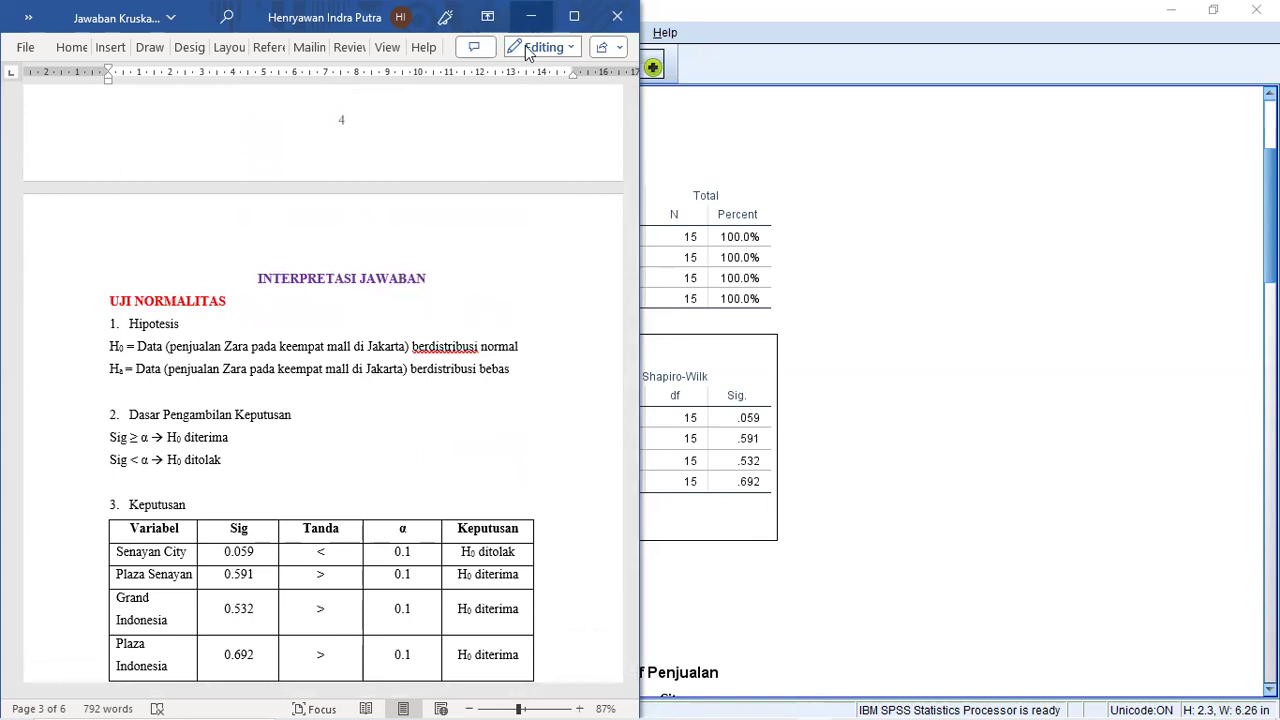
pyautogui.press('super+Up')
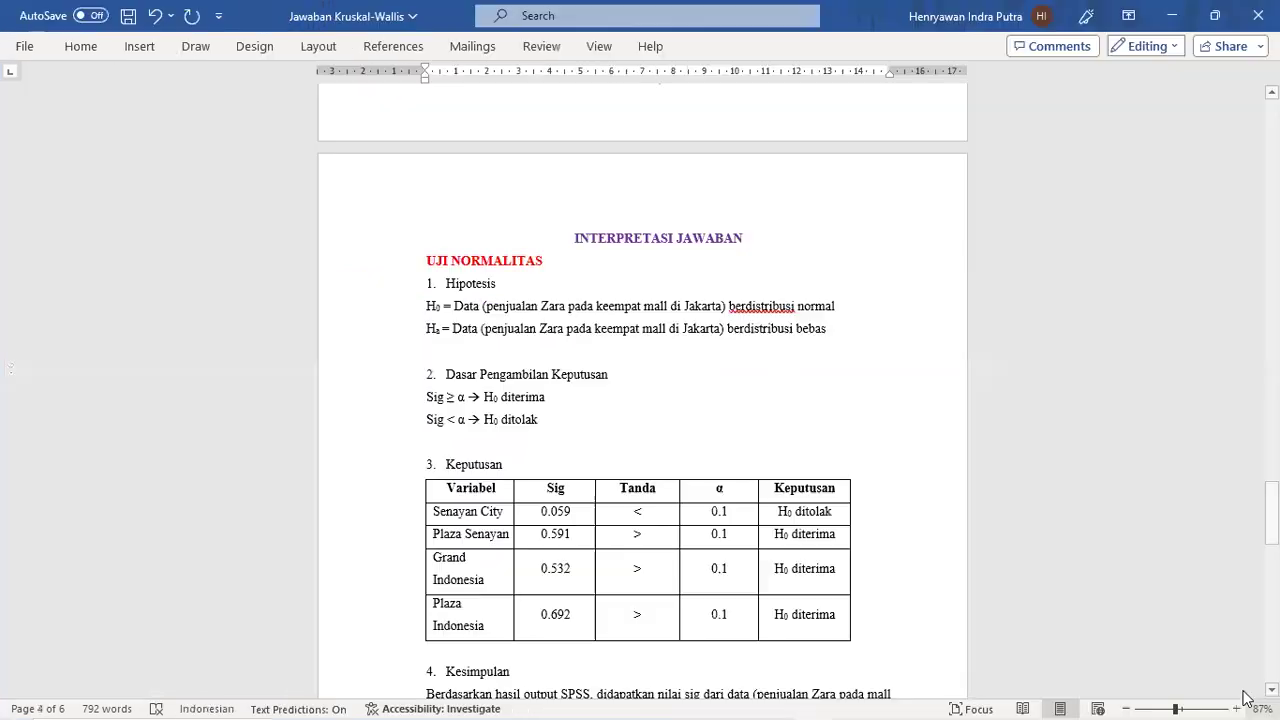
pyautogui.keyDown('ctrl'); pyautogui.scroll(5, 967, 534); pyautogui.keyUp('ctrl')
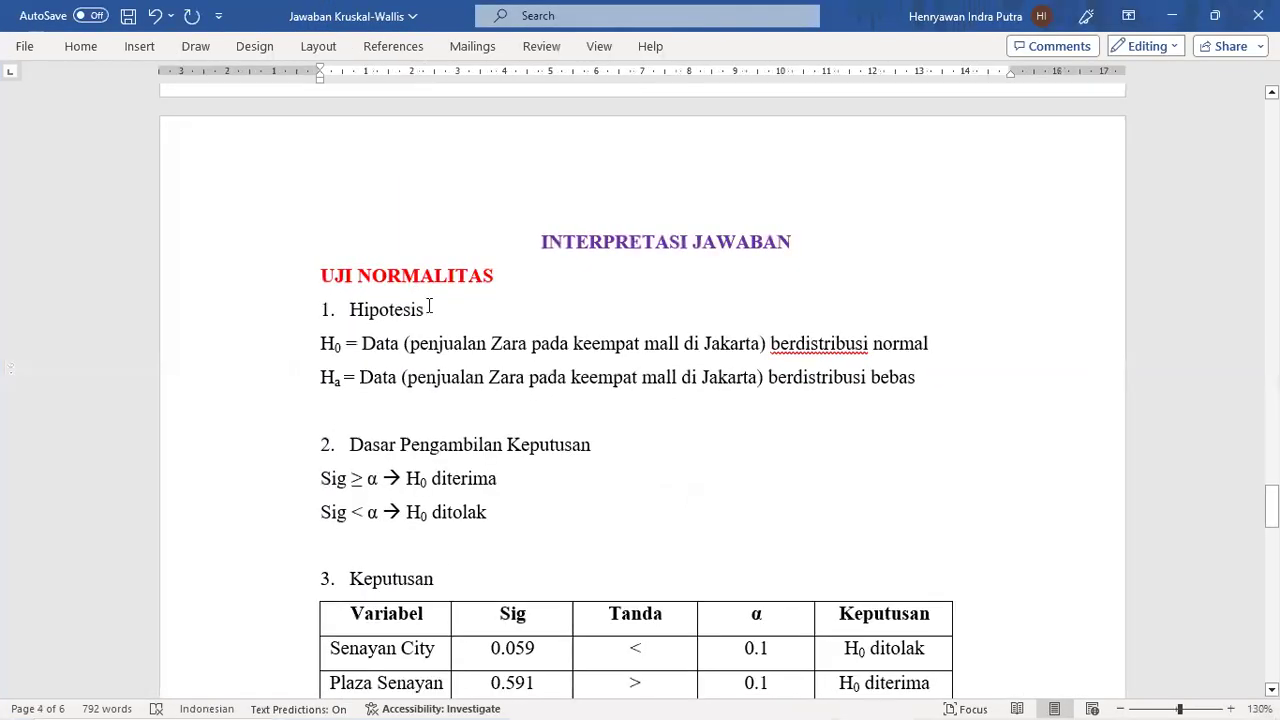
# Read the H0 and Ha hypotheses and the Sig versus α decision rules under UJI NORMALITAS.
pyautogui.moveTo(930, 378); pyautogui.dragTo(322, 344)
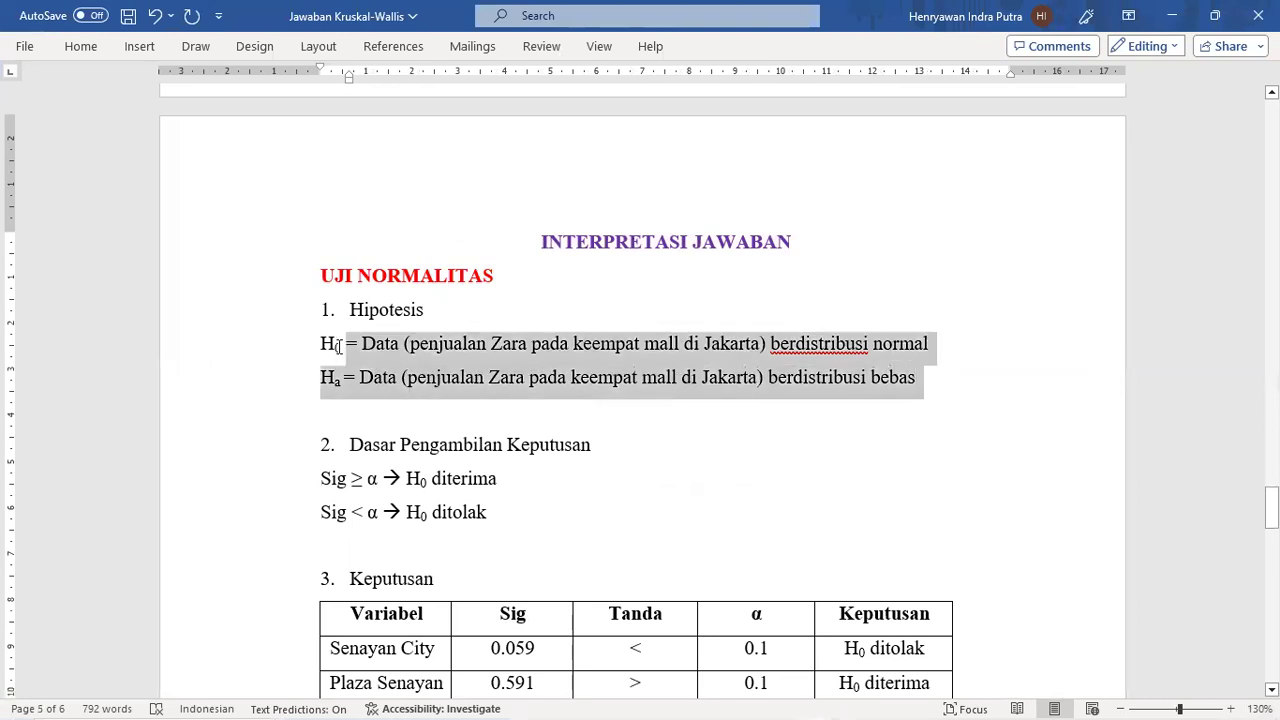
pyautogui.scroll(-1, 398, 383)
pyautogui.moveTo(492, 402); pyautogui.dragTo(322, 366)
pyautogui.scroll(-1, 525, 348)
pyautogui.click(528, 356)
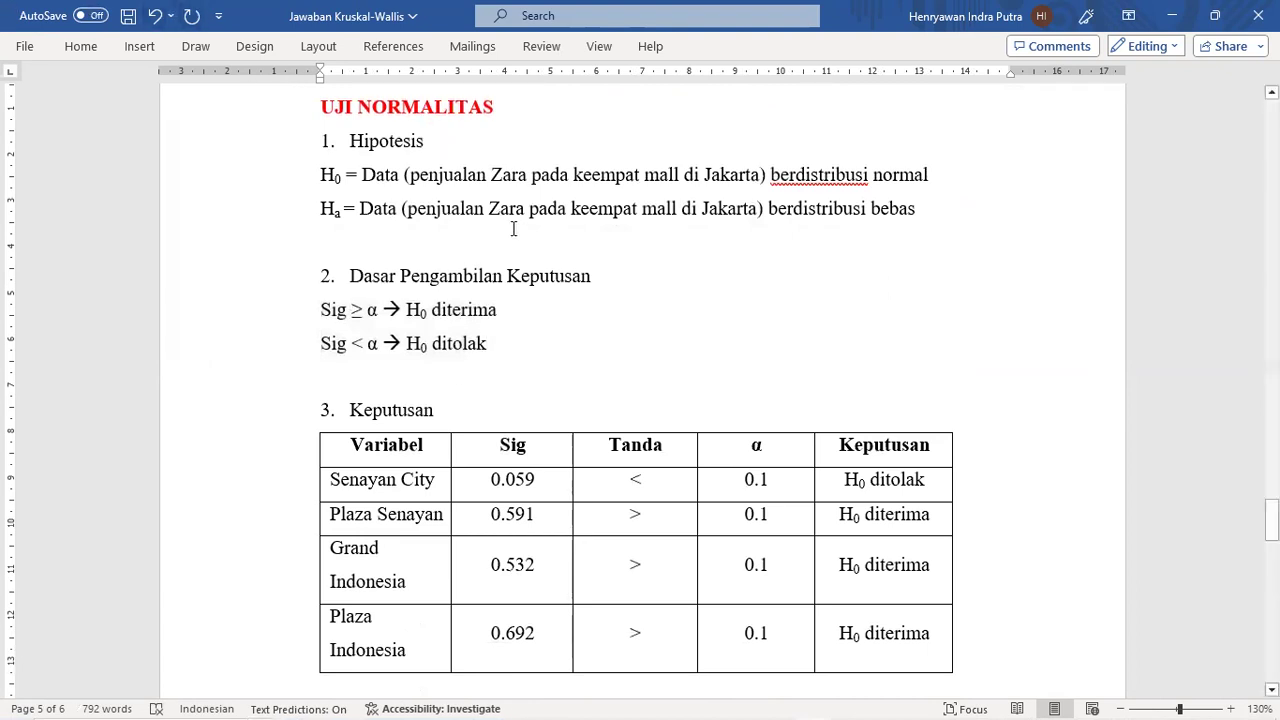
# Compare each mall's Sig value with α and its decision in the Keputusan table of the normality interpretation.
pyautogui.doubleClick(757, 480)
pyautogui.scroll(-2, 446, 373)
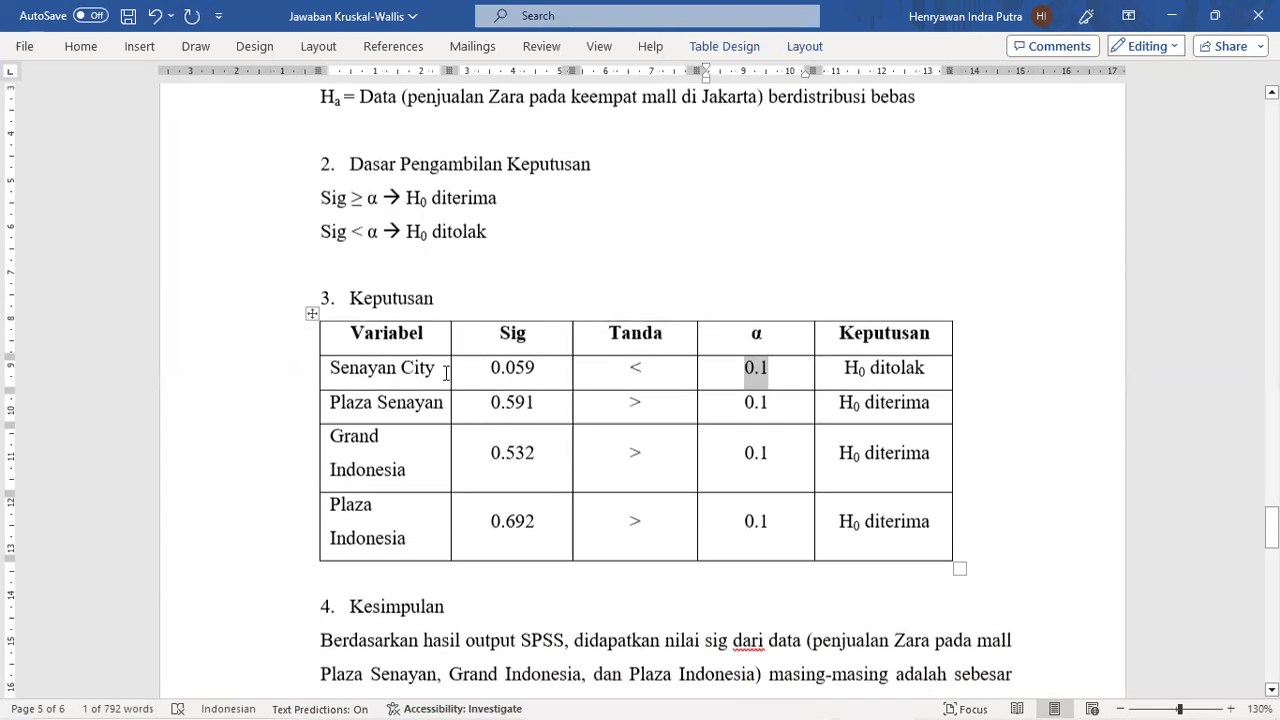
pyautogui.moveTo(426, 372); pyautogui.dragTo(422, 509)
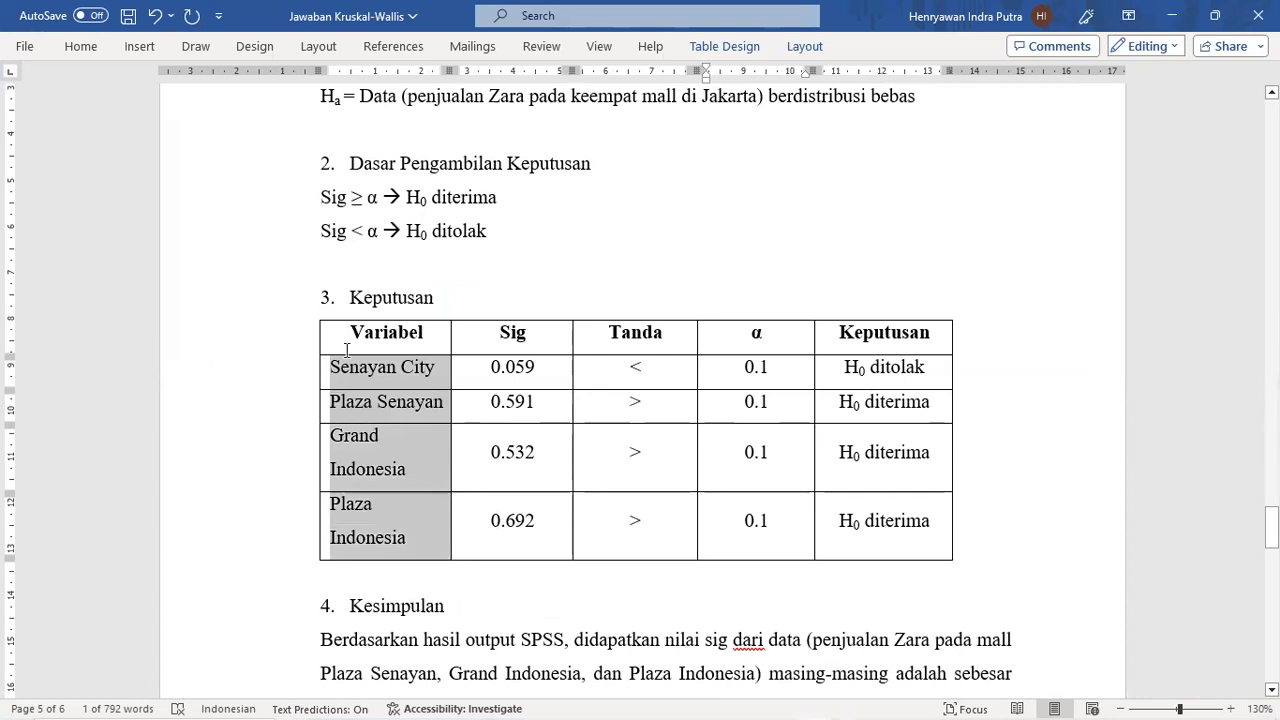
pyautogui.click(557, 369)
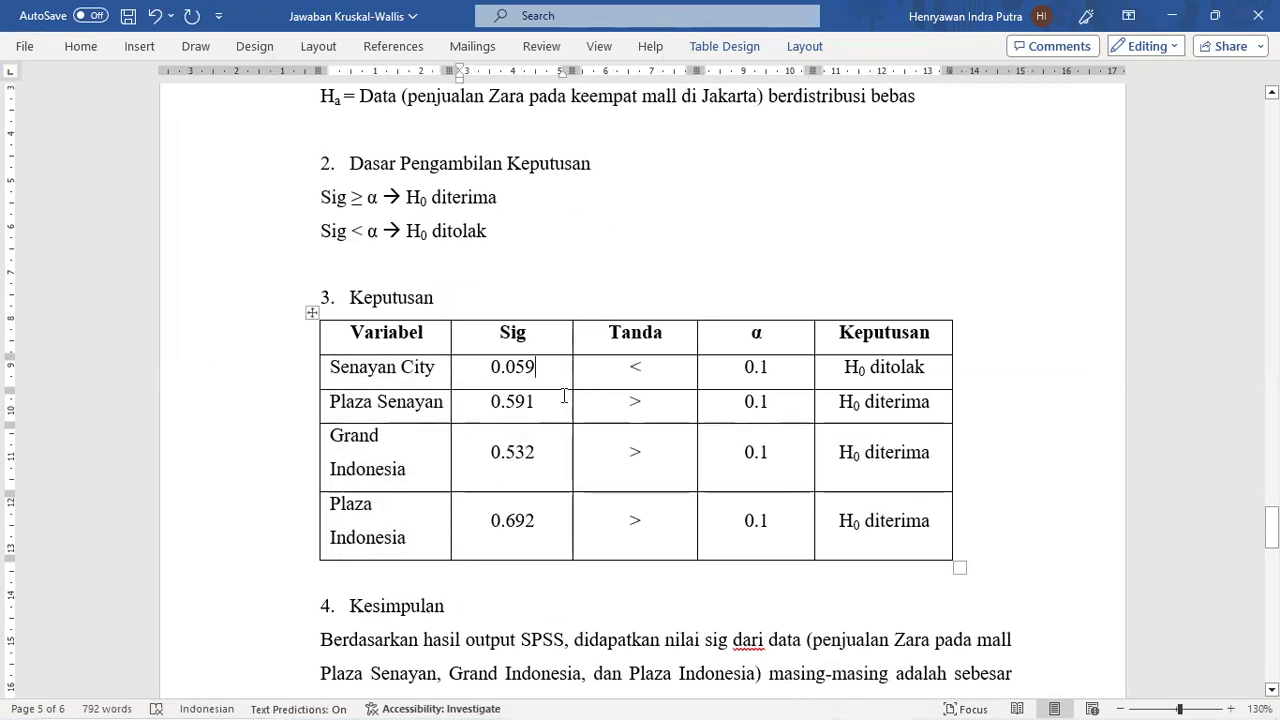
pyautogui.moveTo(551, 373); pyautogui.dragTo(742, 380)
pyautogui.moveTo(841, 370); pyautogui.dragTo(922, 372)
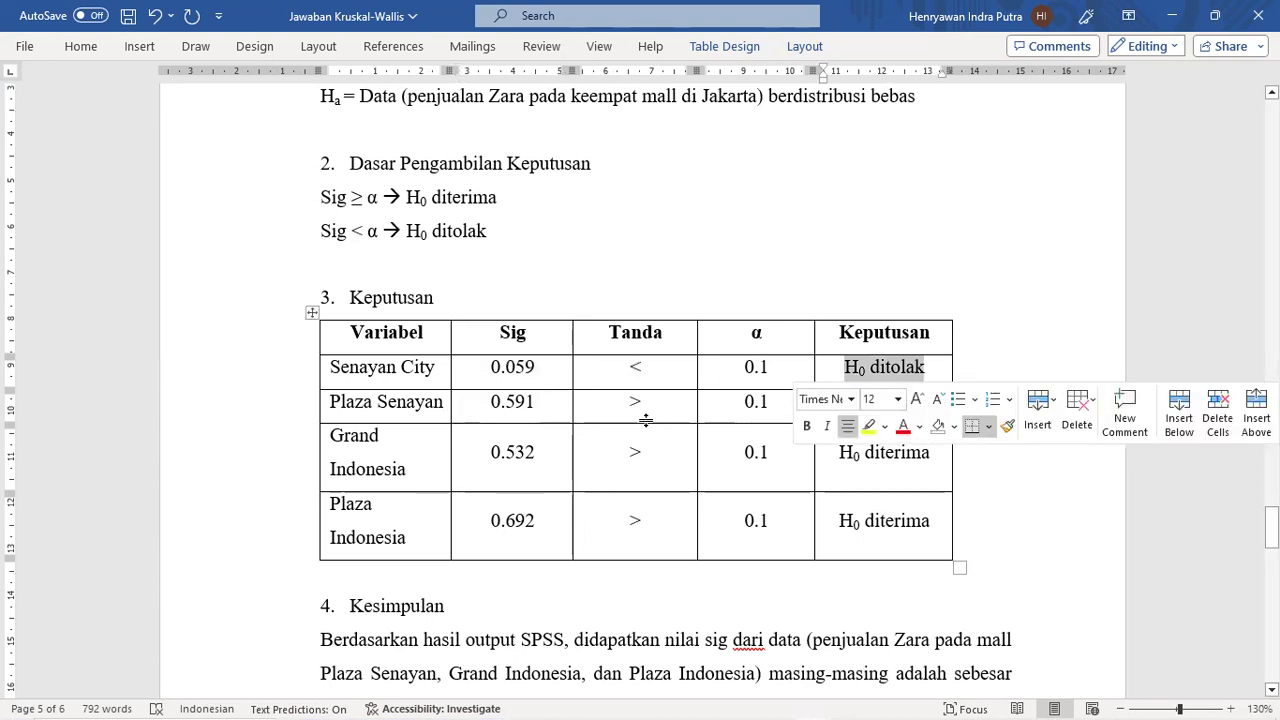
pyautogui.moveTo(575, 412); pyautogui.dragTo(787, 493)
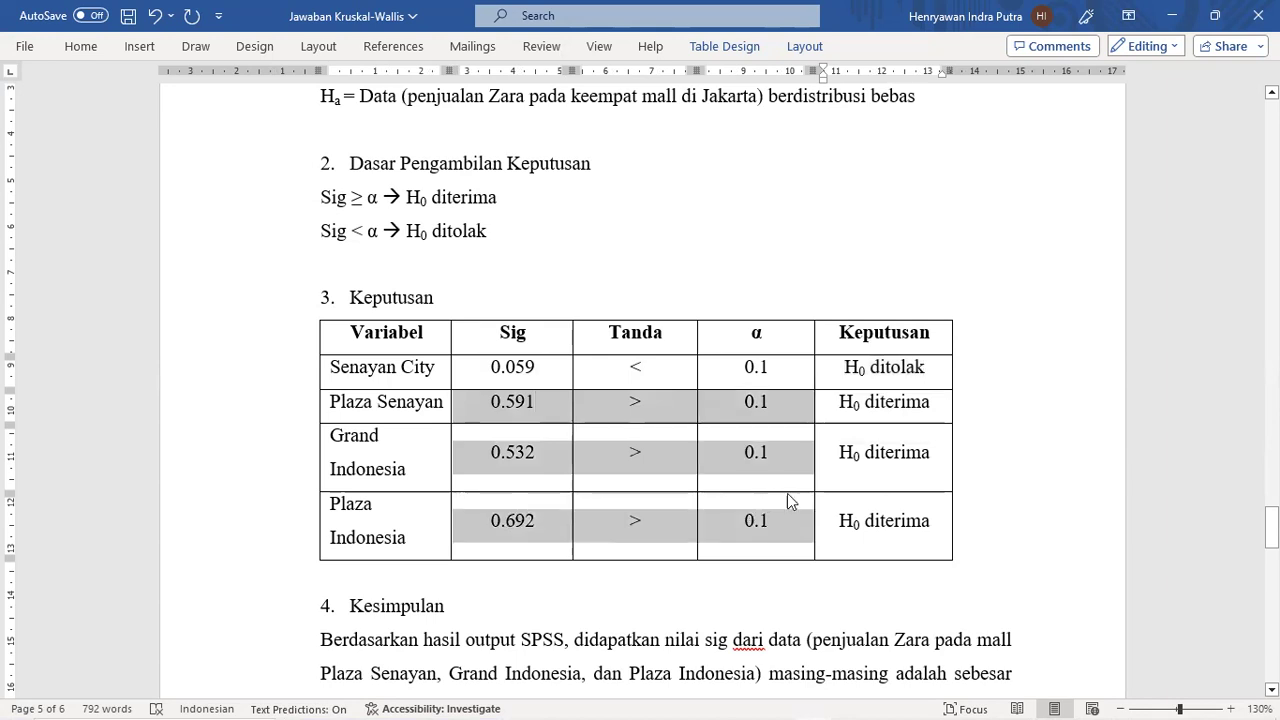
pyautogui.moveTo(886, 405); pyautogui.dragTo(899, 522)
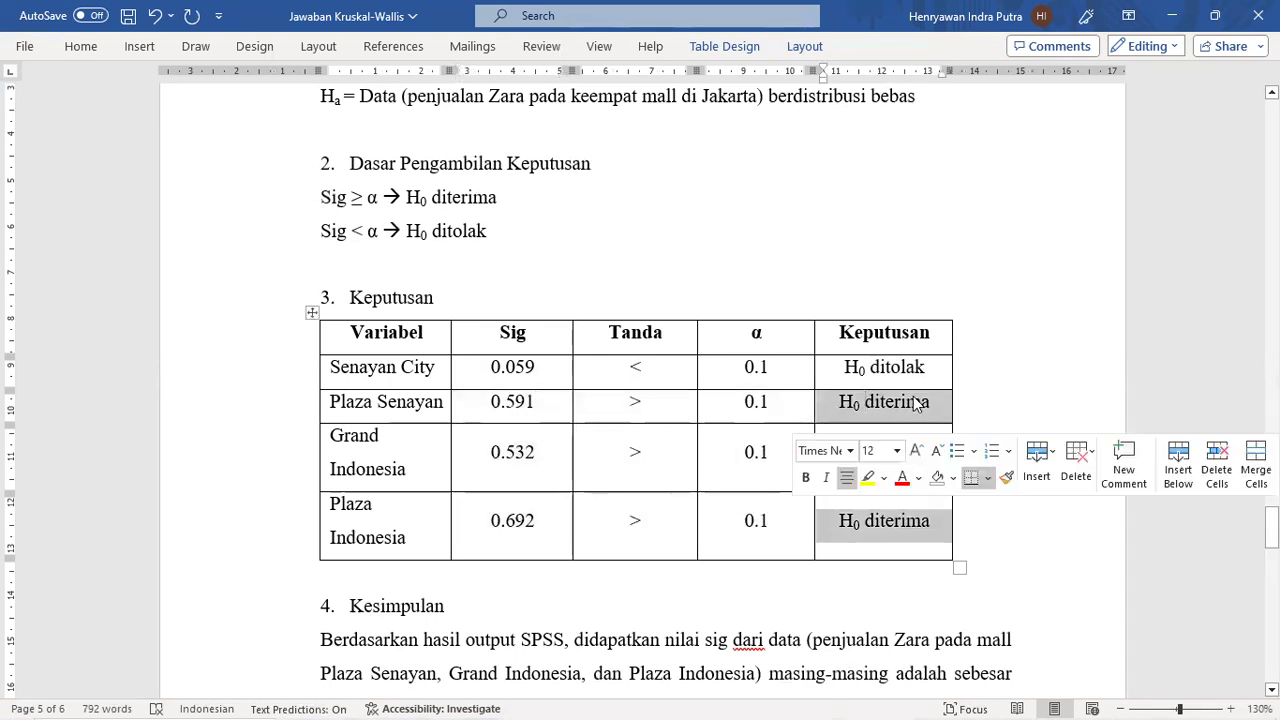
pyautogui.click(934, 370)
pyautogui.tripleClick(859, 368)
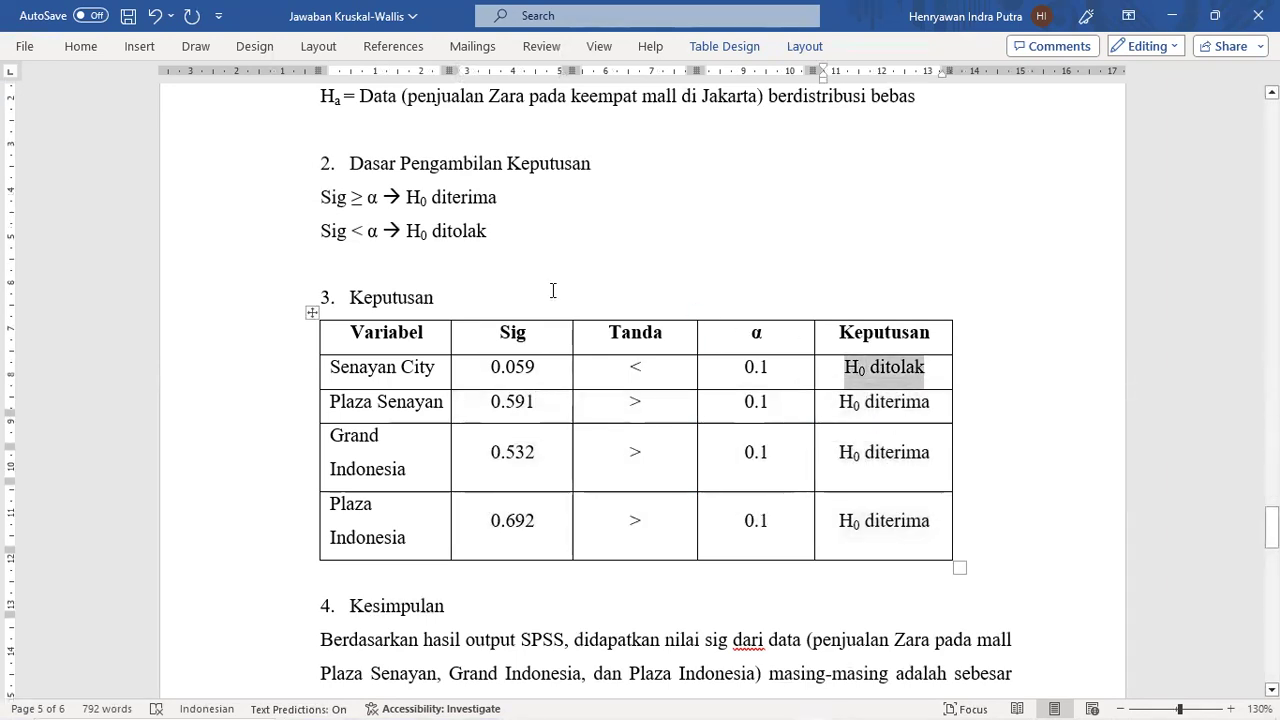
# Check the Senayan City decision in the Keputusan table against the Ha hypothesis wording.
pyautogui.scroll(2, 551, 289)
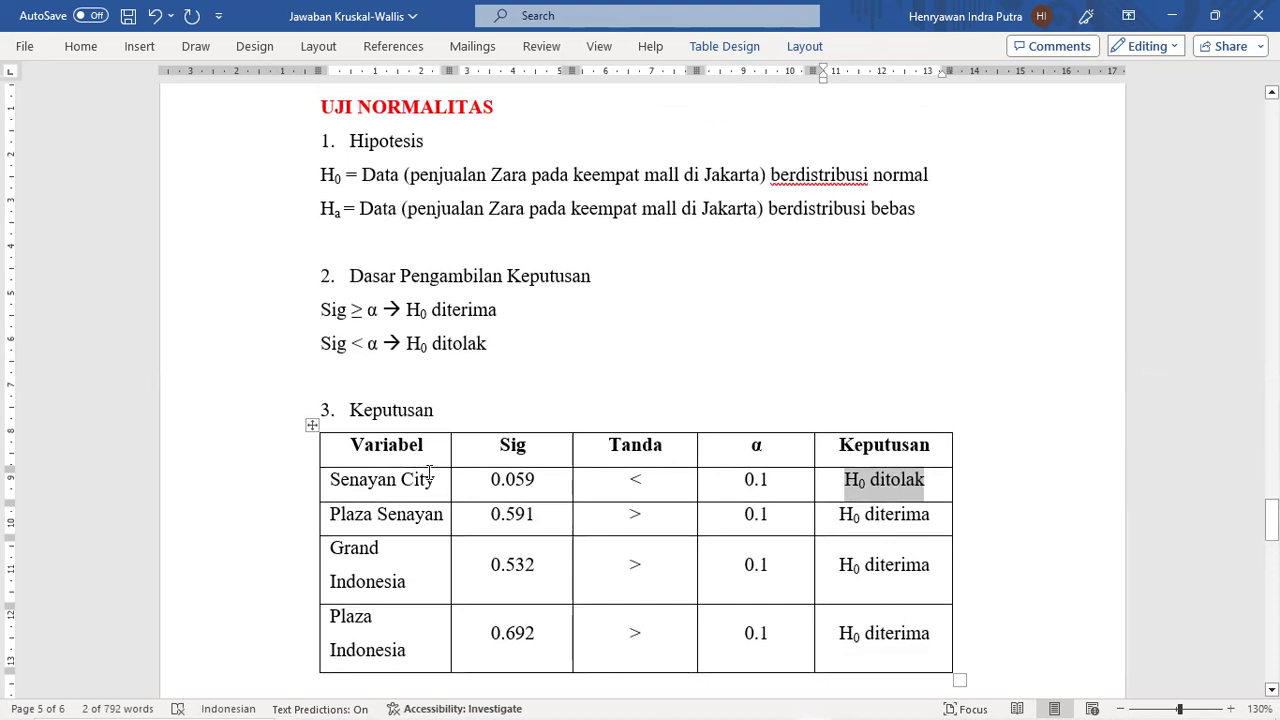
pyautogui.tripleClick(393, 481)
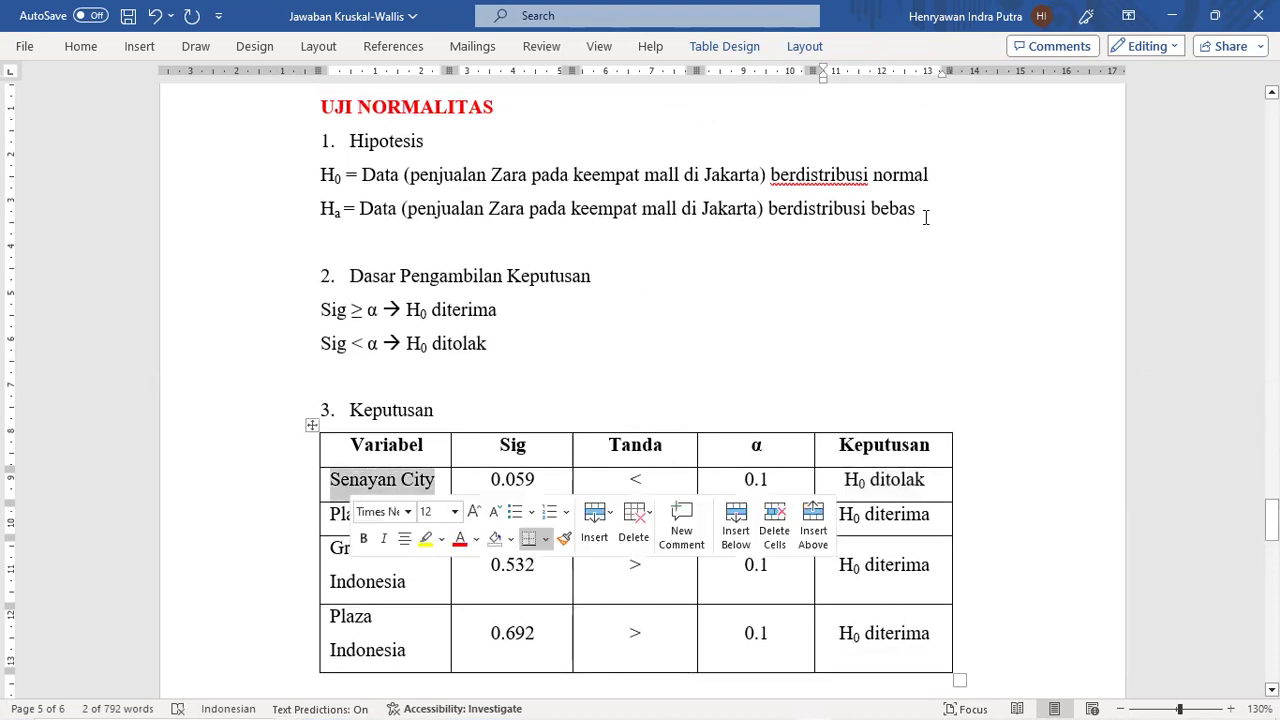
pyautogui.moveTo(914, 212); pyautogui.dragTo(866, 212)
pyautogui.scroll(-4, 890, 340)
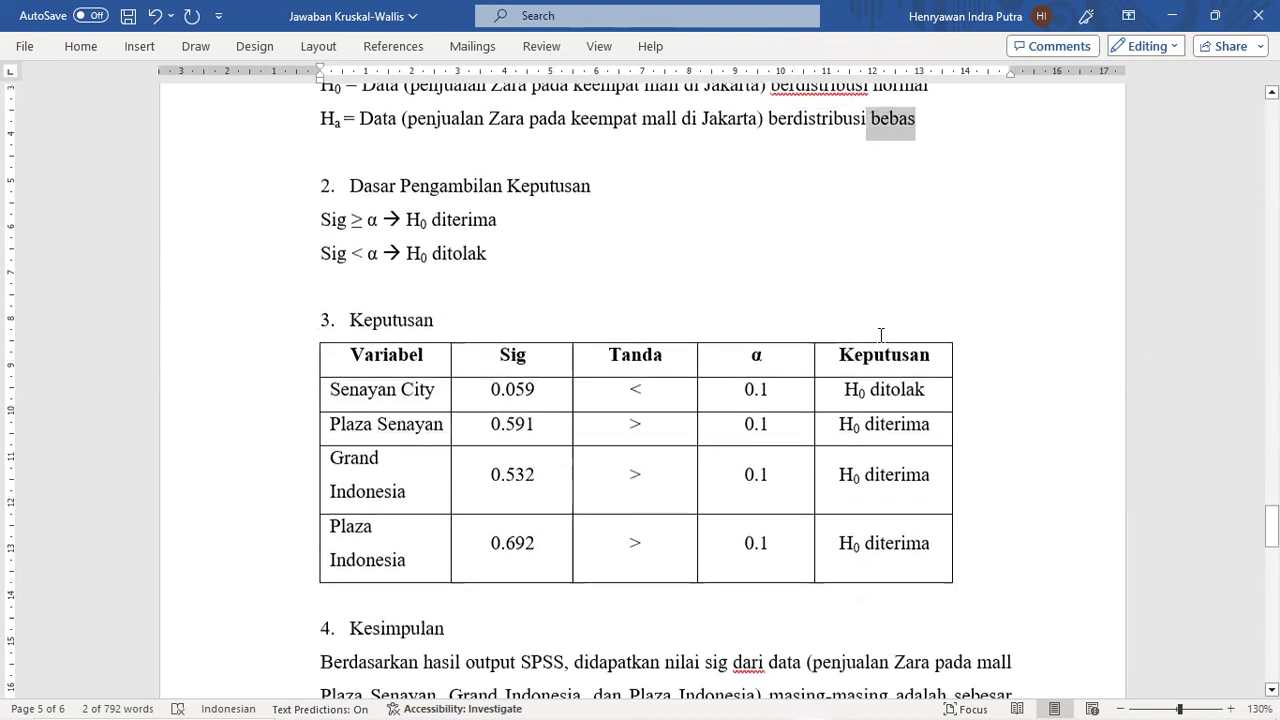
pyautogui.scroll(-1, 826, 369)
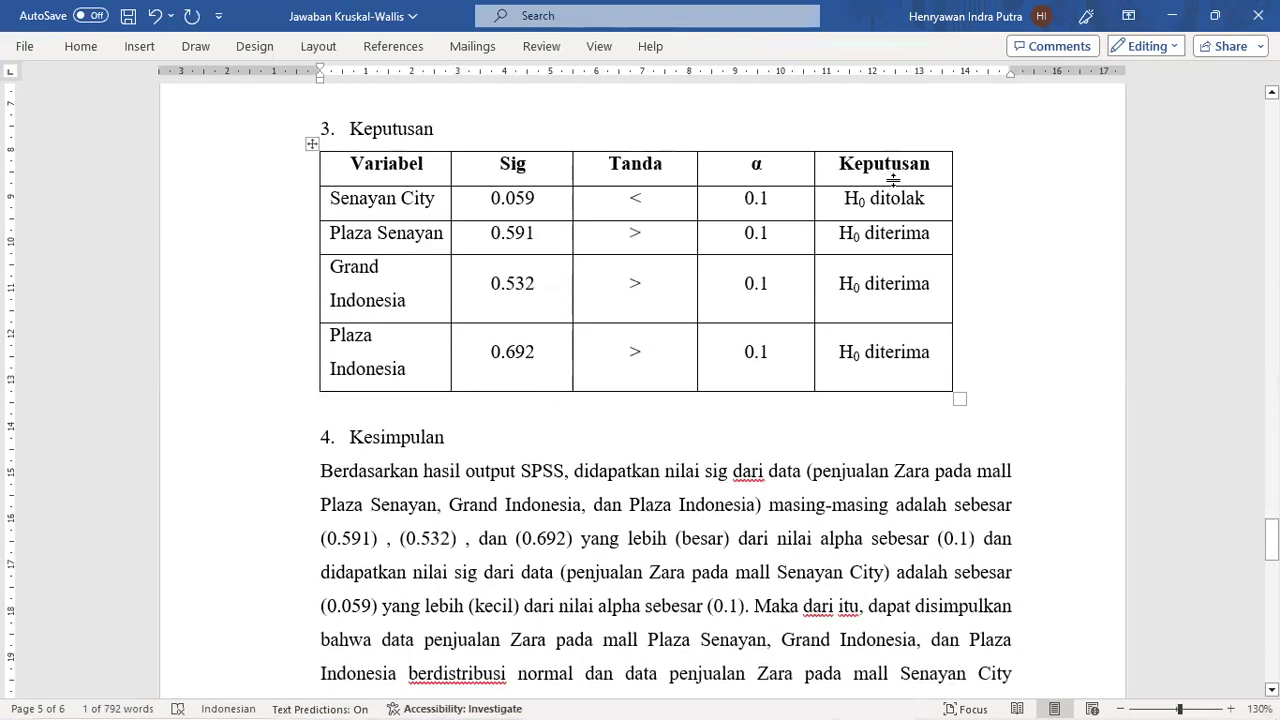
pyautogui.moveTo(926, 198); pyautogui.dragTo(844, 198)
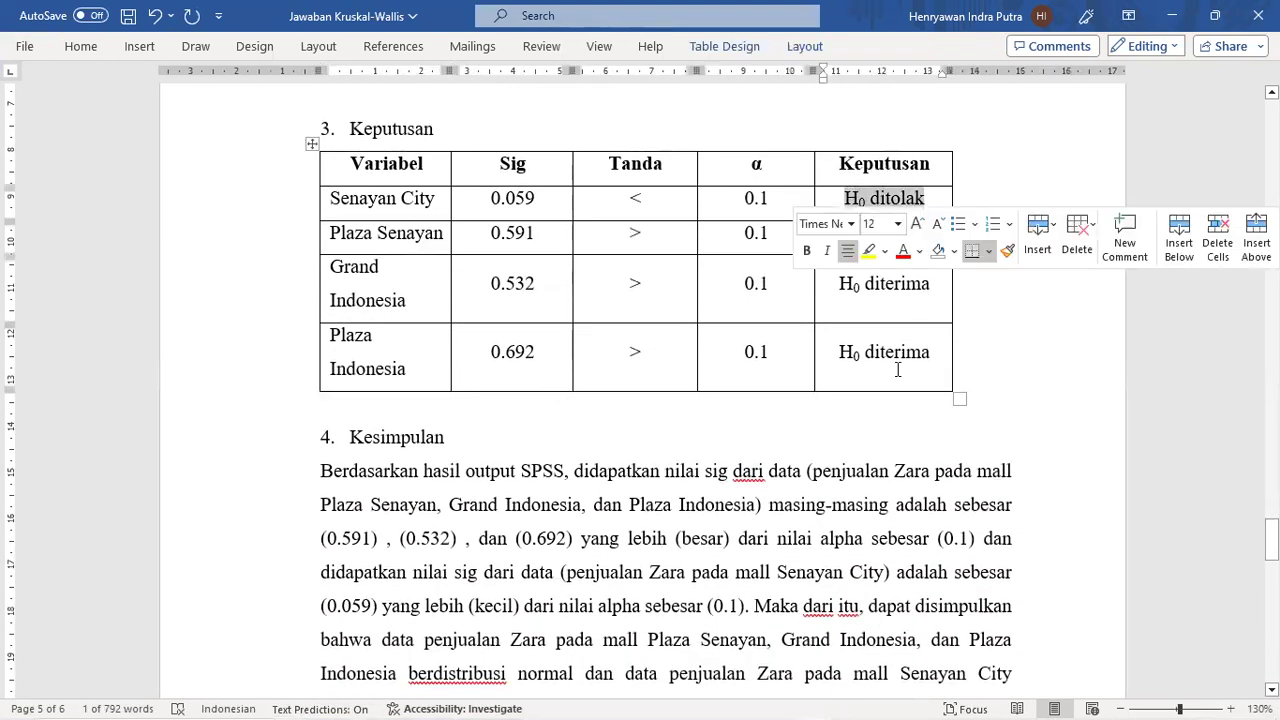
# Read the Kesimpulan paragraph of the normality test and compare it with the malls listed in the Keputusan table.
pyautogui.scroll(-2, 866, 433)
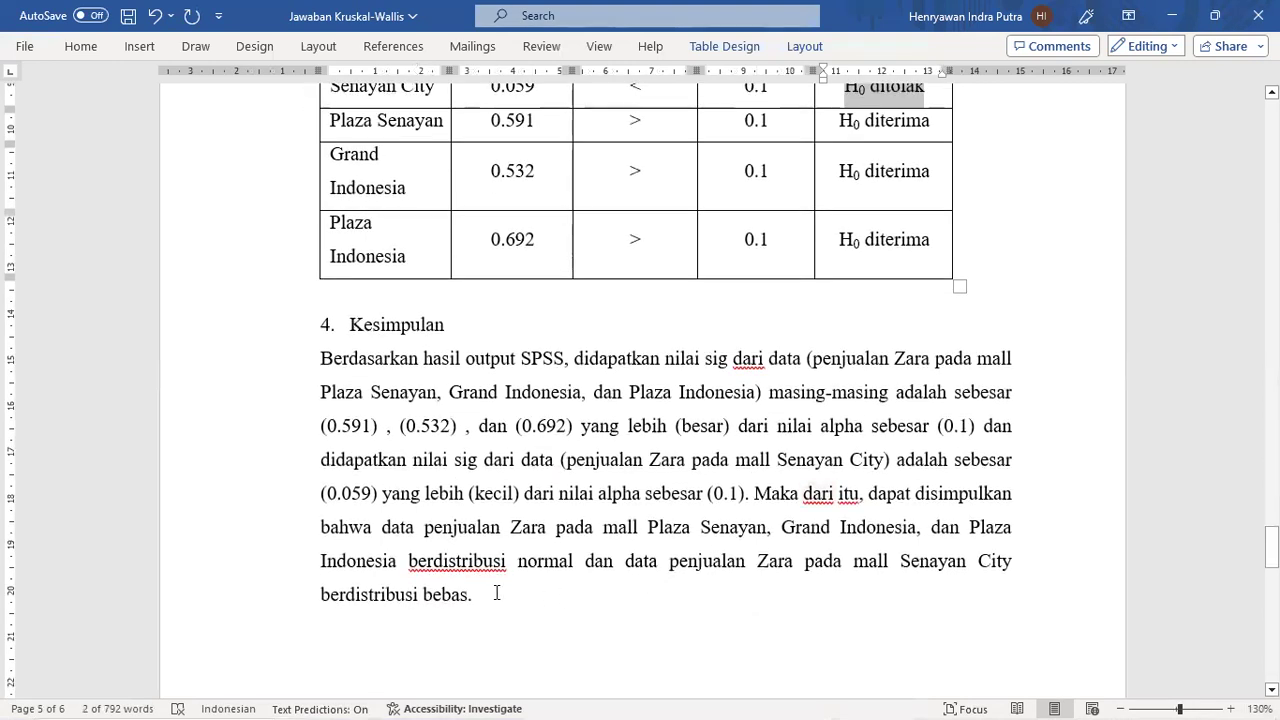
pyautogui.moveTo(476, 598); pyautogui.dragTo(322, 356)
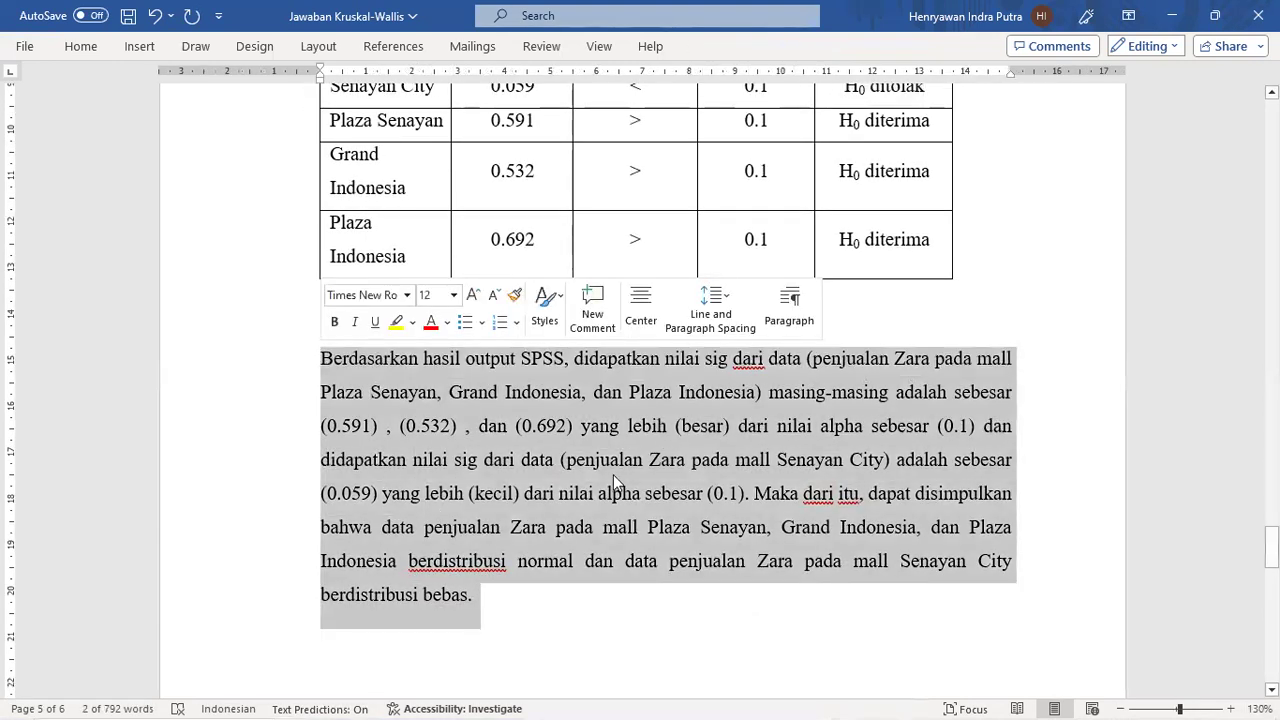
pyautogui.scroll(1, 431, 210)
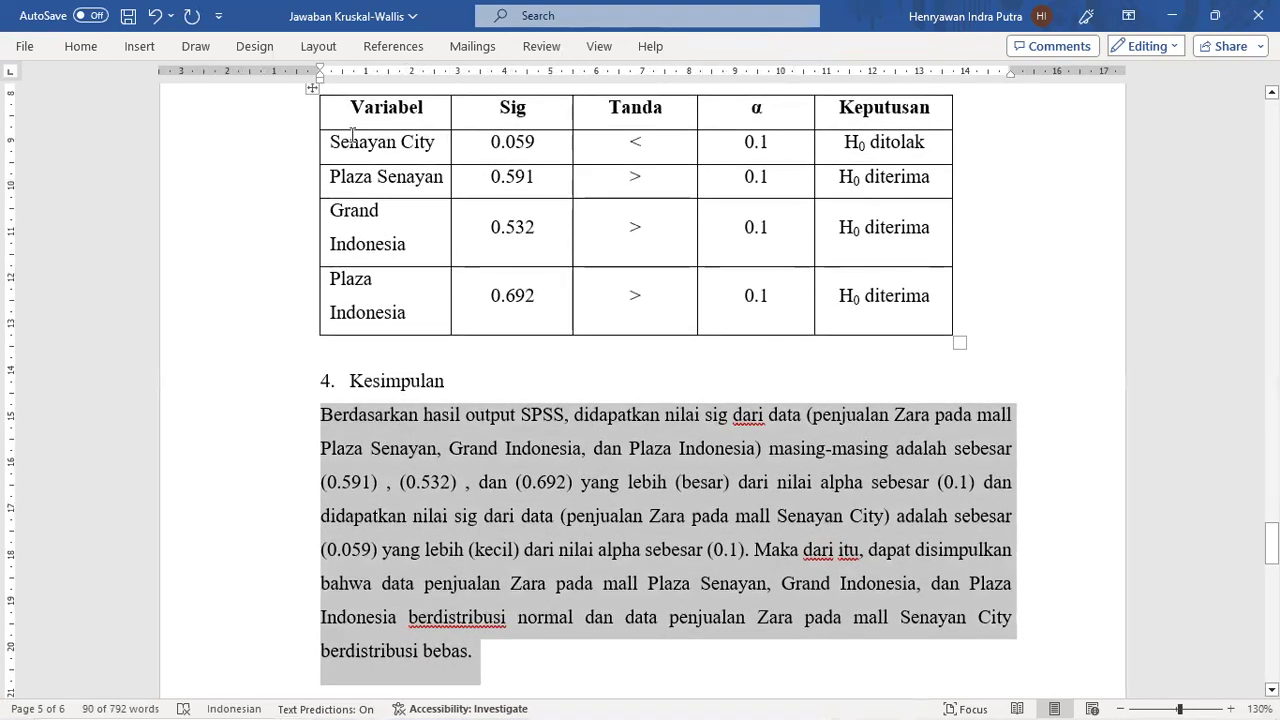
pyautogui.moveTo(333, 141); pyautogui.dragTo(434, 141)
pyautogui.click(348, 188)
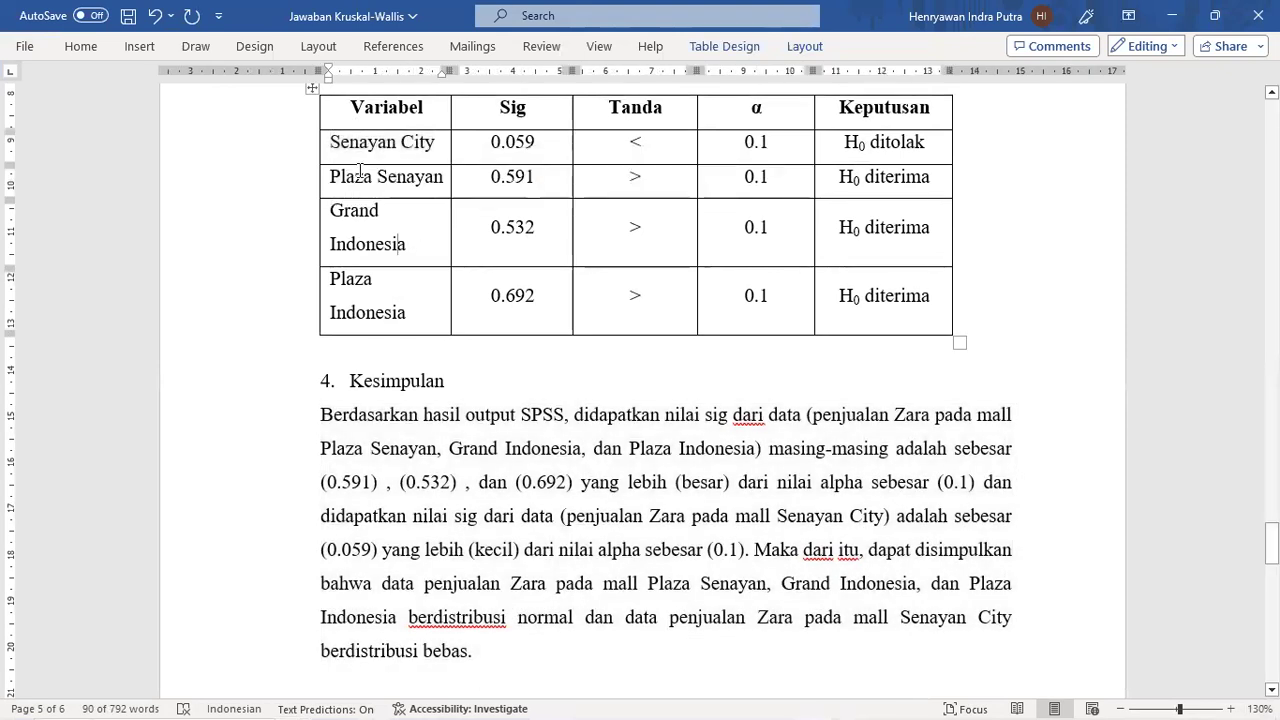
pyautogui.keyDown('shift'); pyautogui.click(396, 288); pyautogui.keyUp('shift')
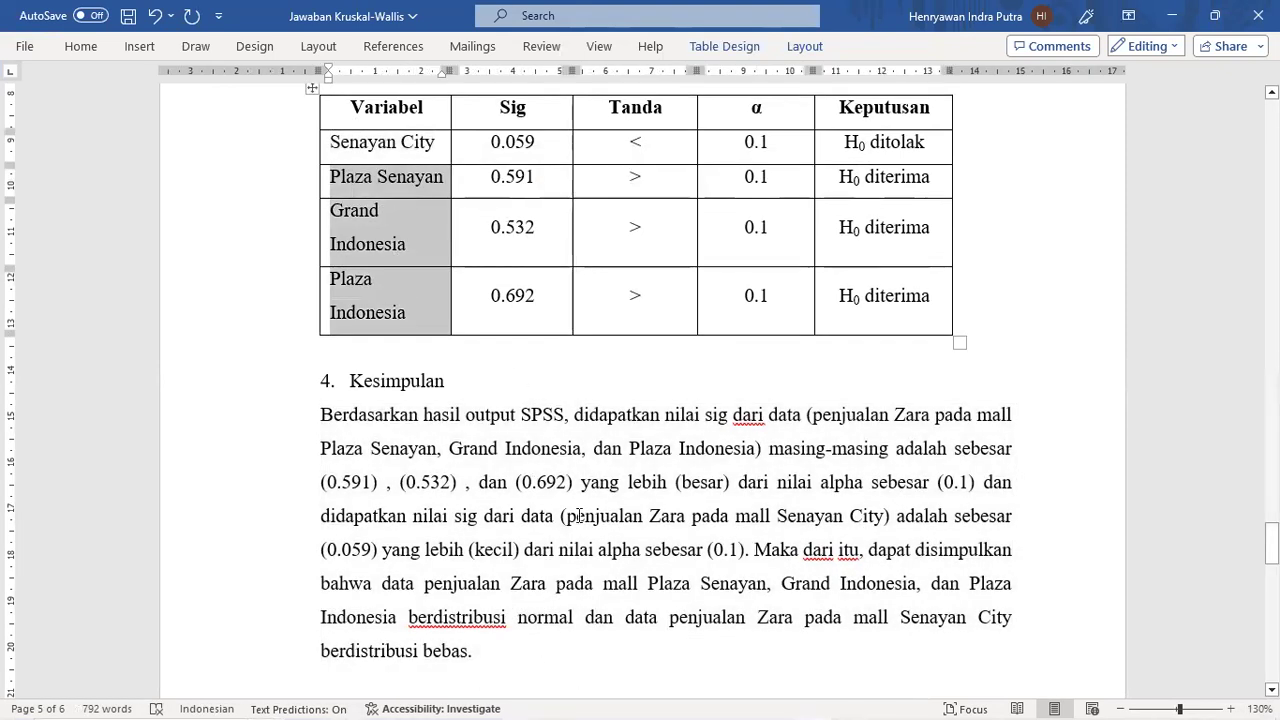
pyautogui.click(545, 658)
pyautogui.scroll(-2, 589, 434)
# Return to the UJI KRUSKAL WALLIS and MENCARI X2 TABEL instructions in the document.
pyautogui.scroll(20, 589, 434)
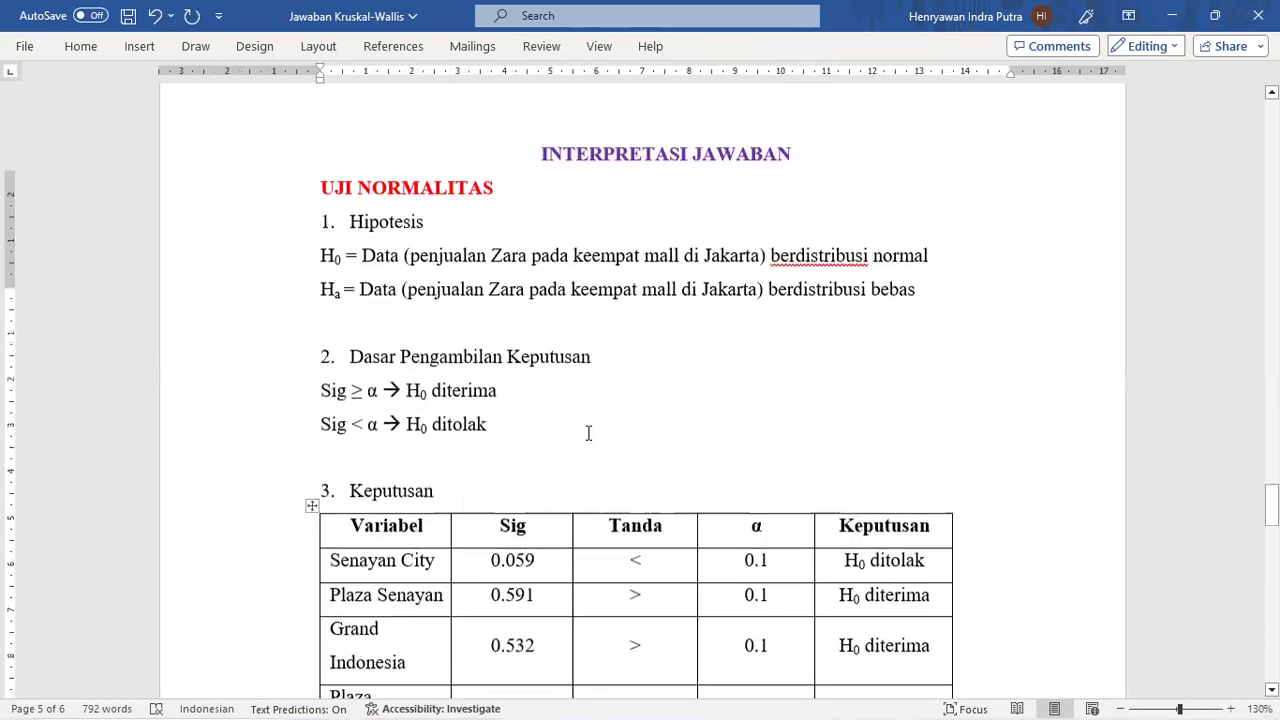
pyautogui.scroll(5, 589, 434)
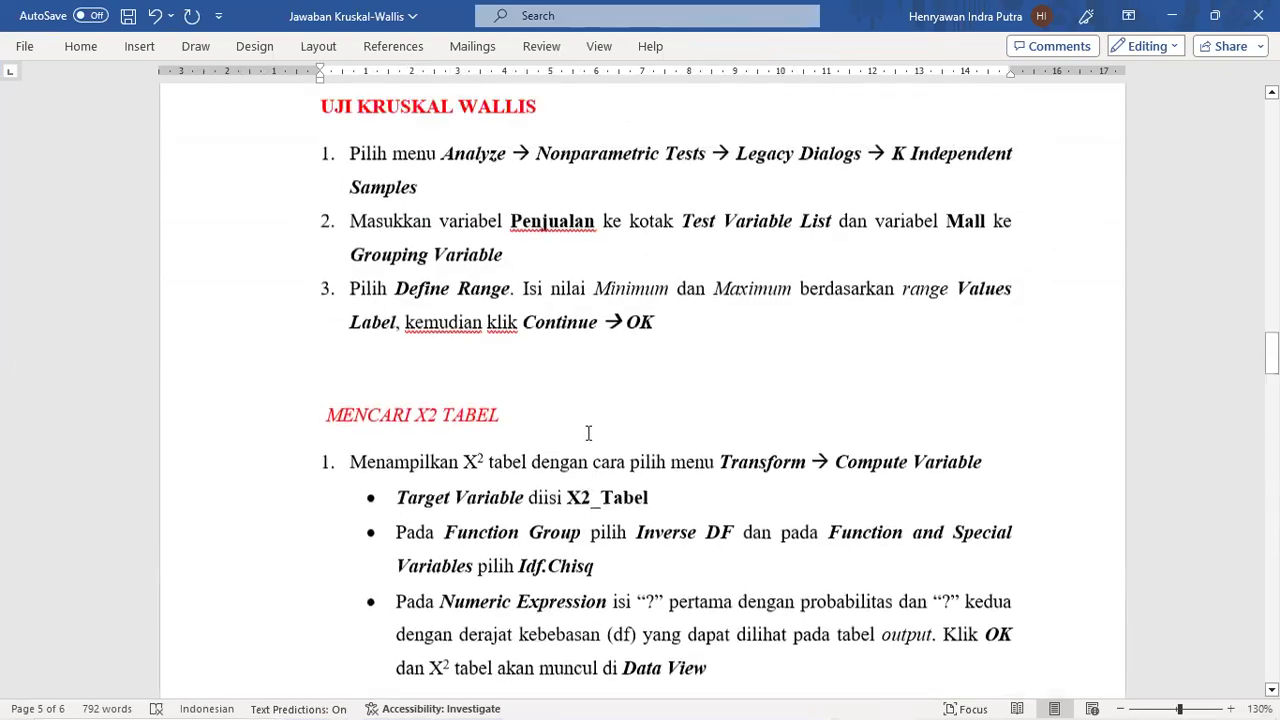
pyautogui.scroll(-3, 587, 433)
pyautogui.scroll(-1, 587, 433)
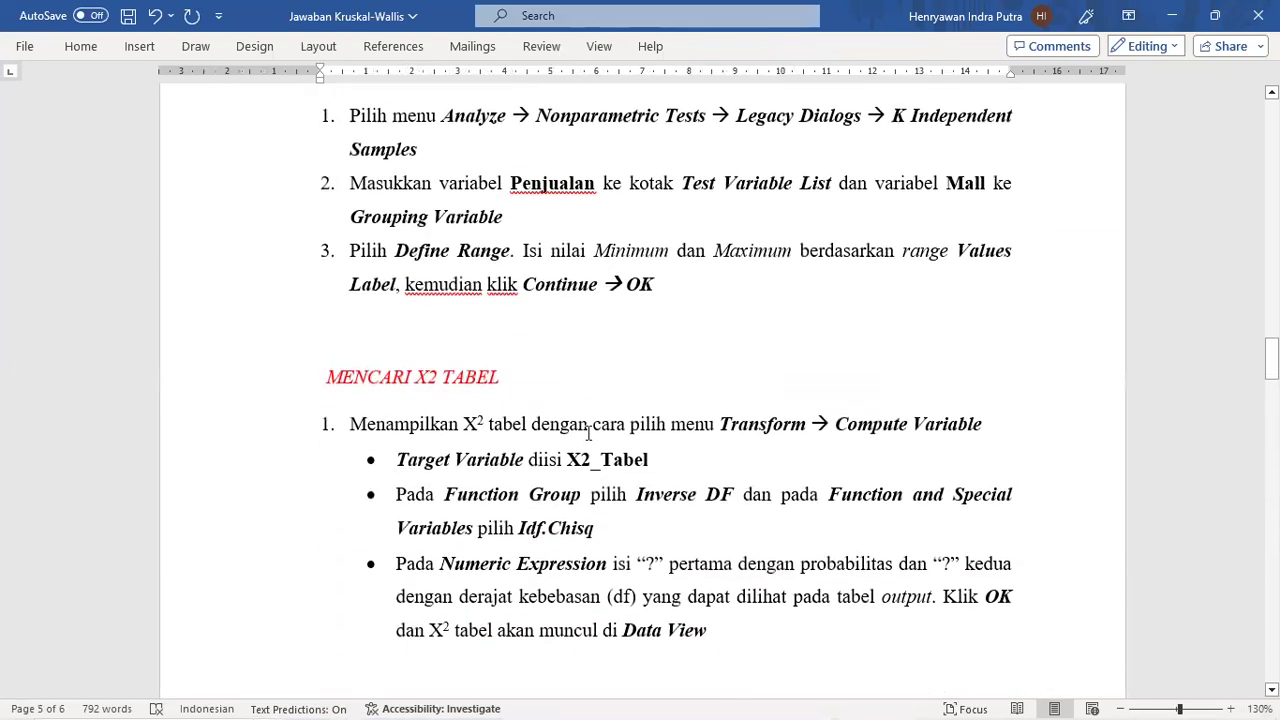
# Place the Word instructions beside the SPSS Data Editor and reduce the document zoom to 93% so the full page width fits.
pyautogui.press('super+Left')
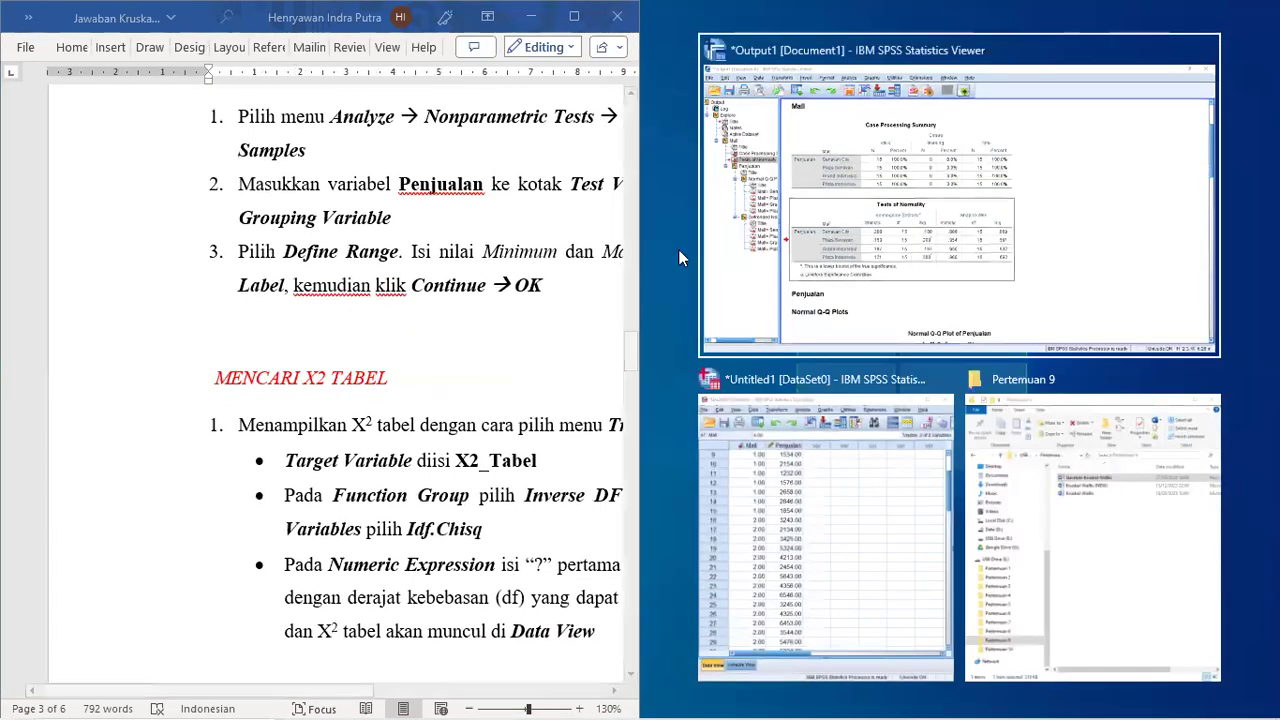
pyautogui.click(785, 480)
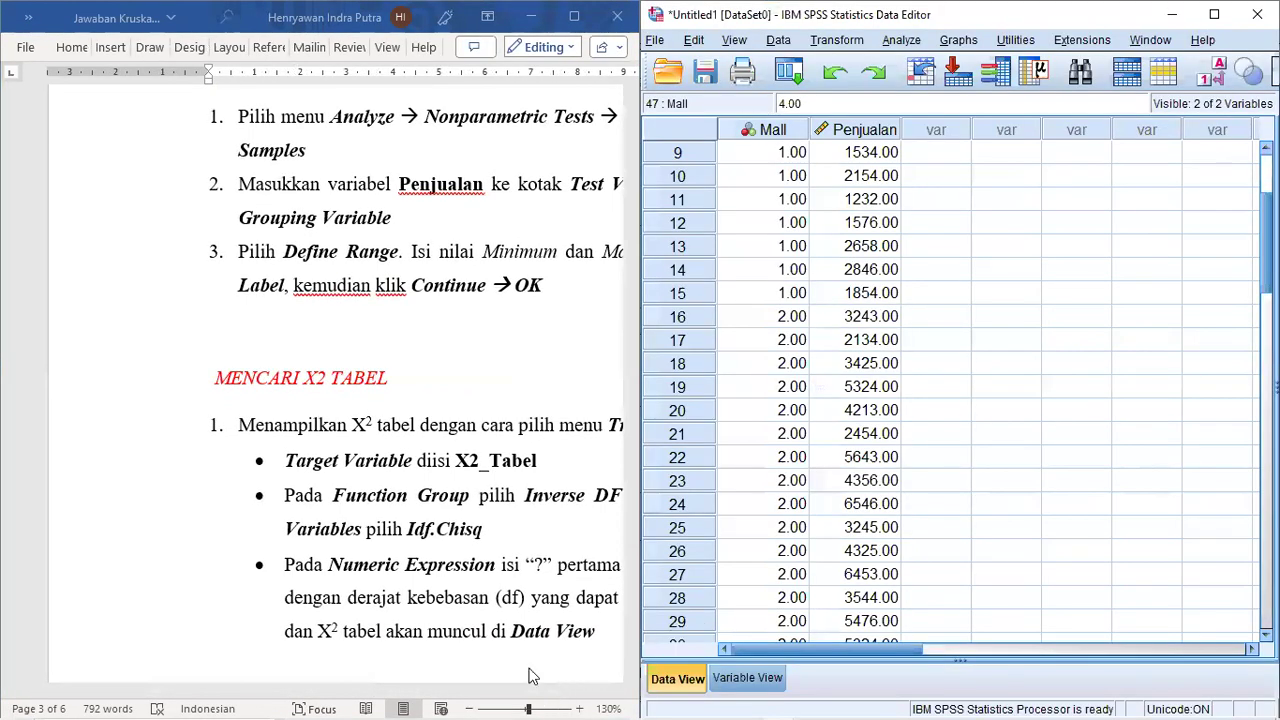
pyautogui.moveTo(525, 706); pyautogui.dragTo(521, 706)
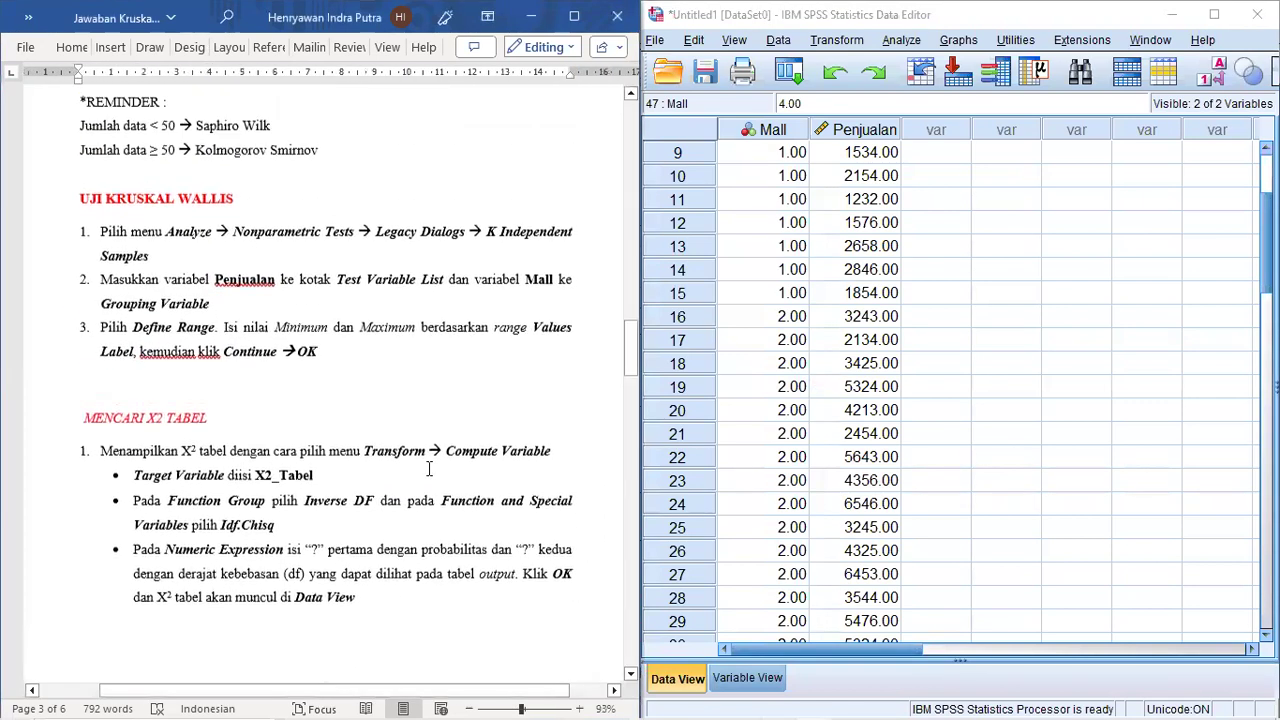
# Start the legacy K Independent Samples test with Penjualan as the test variable and Mall as the grouping variable.
pyautogui.click(901, 40)
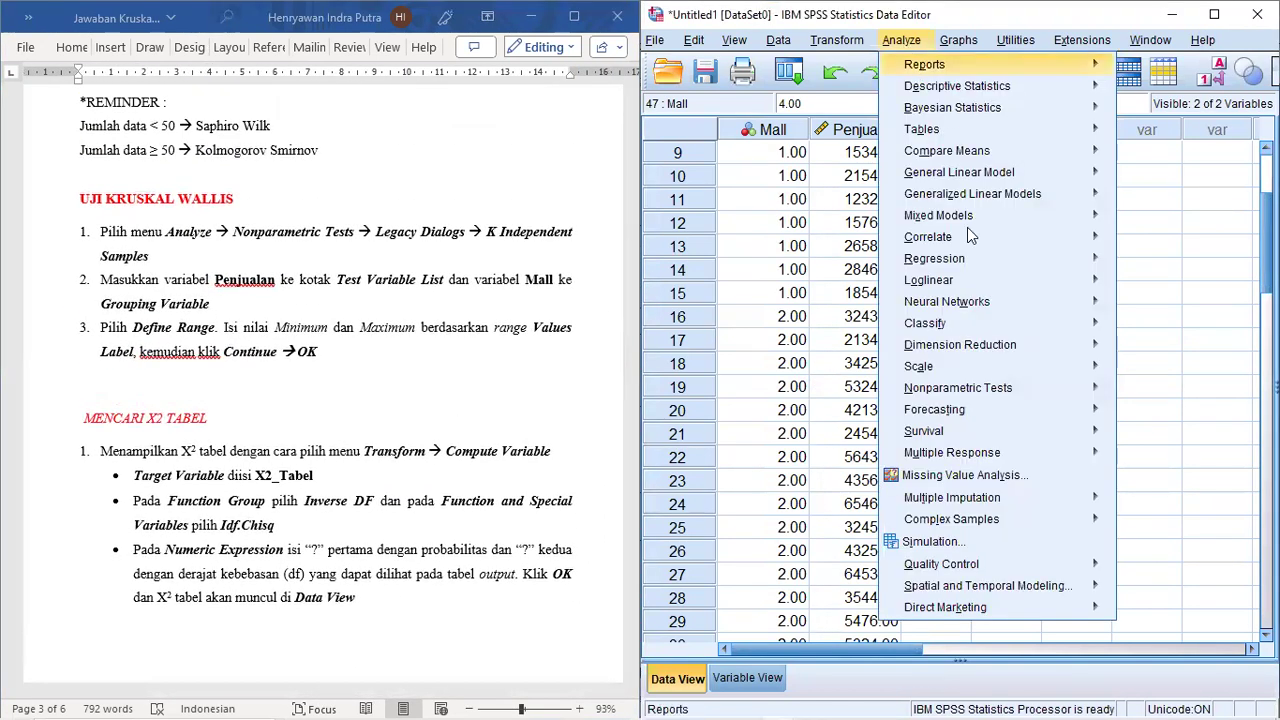
pyautogui.moveTo(956, 390)
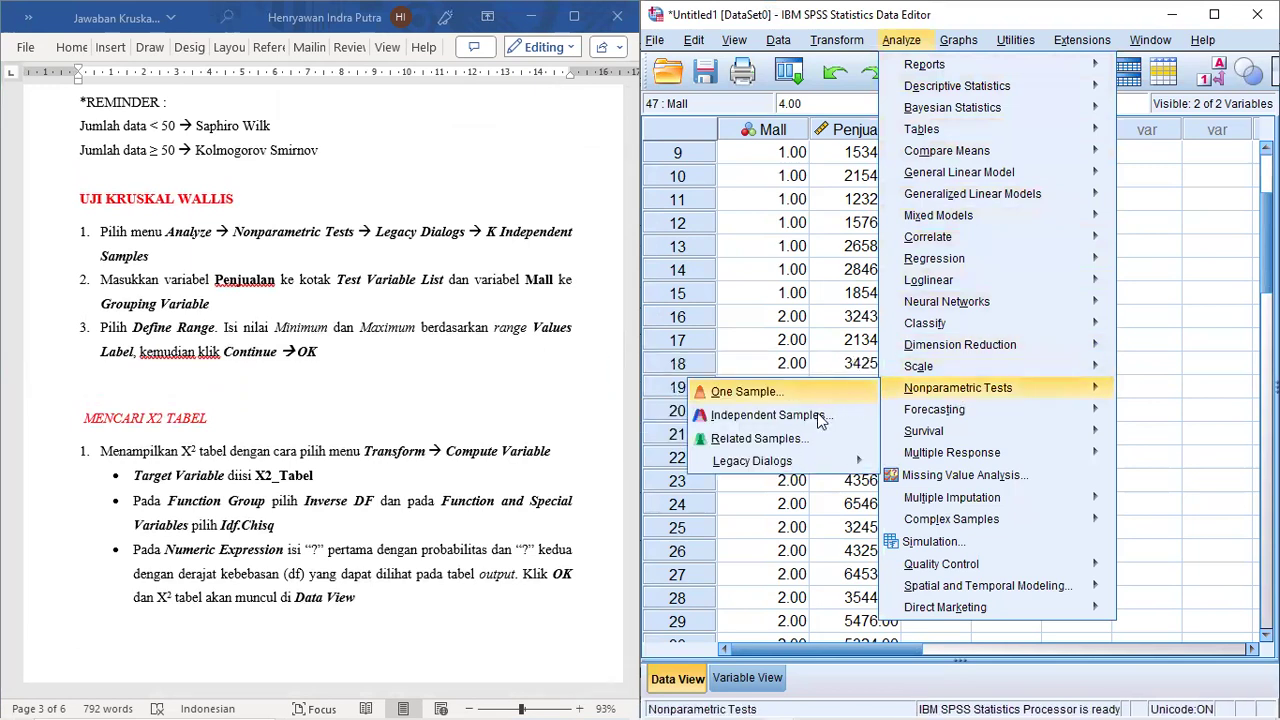
pyautogui.moveTo(790, 461)
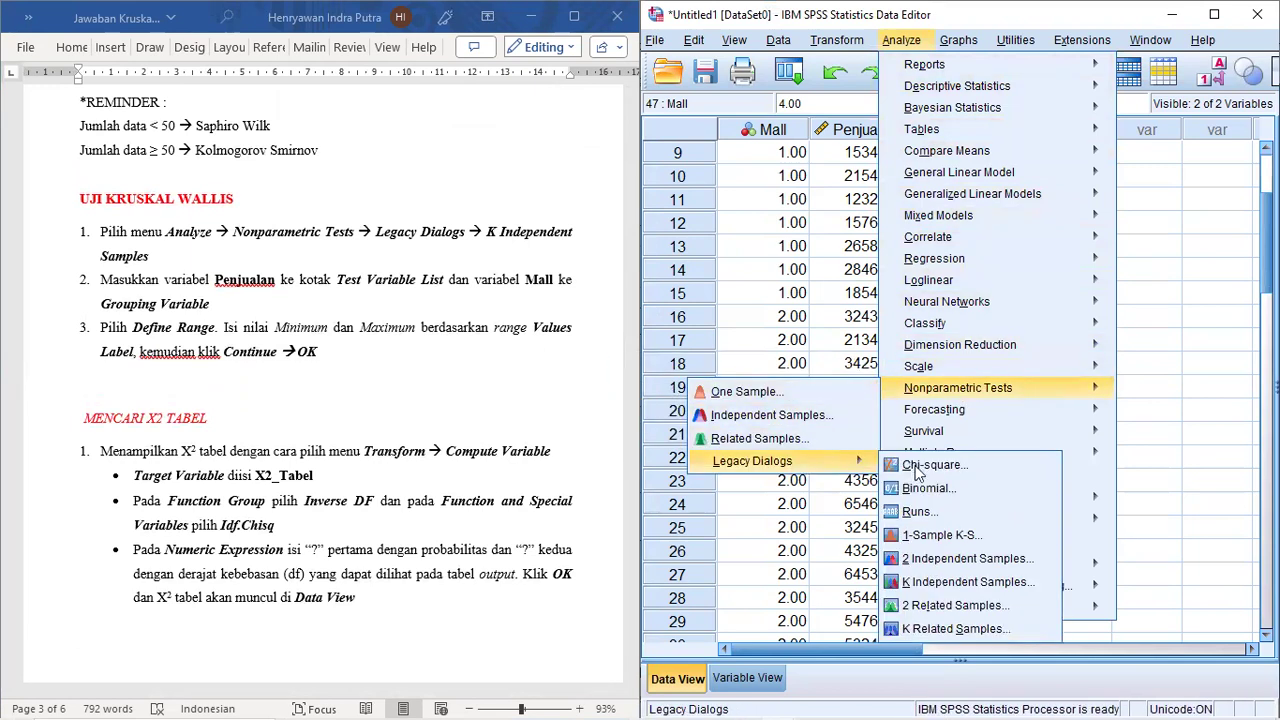
pyautogui.click(963, 581)
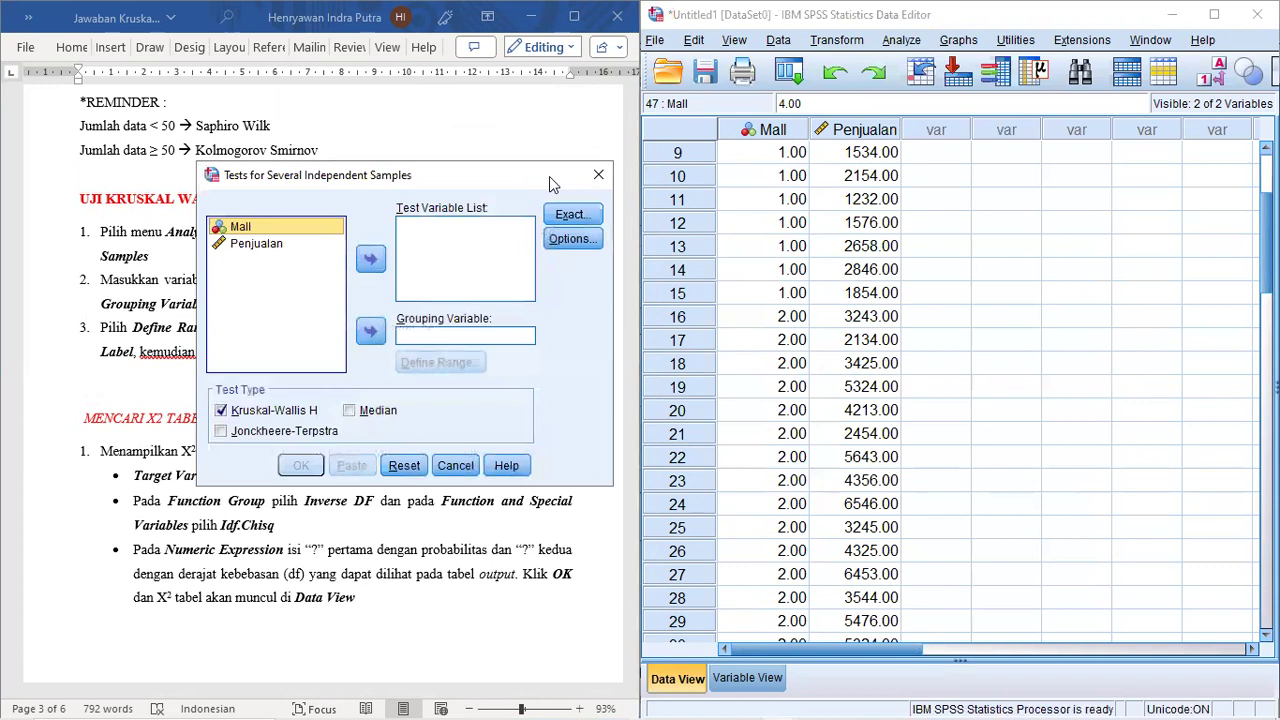
pyautogui.click(850, 283)
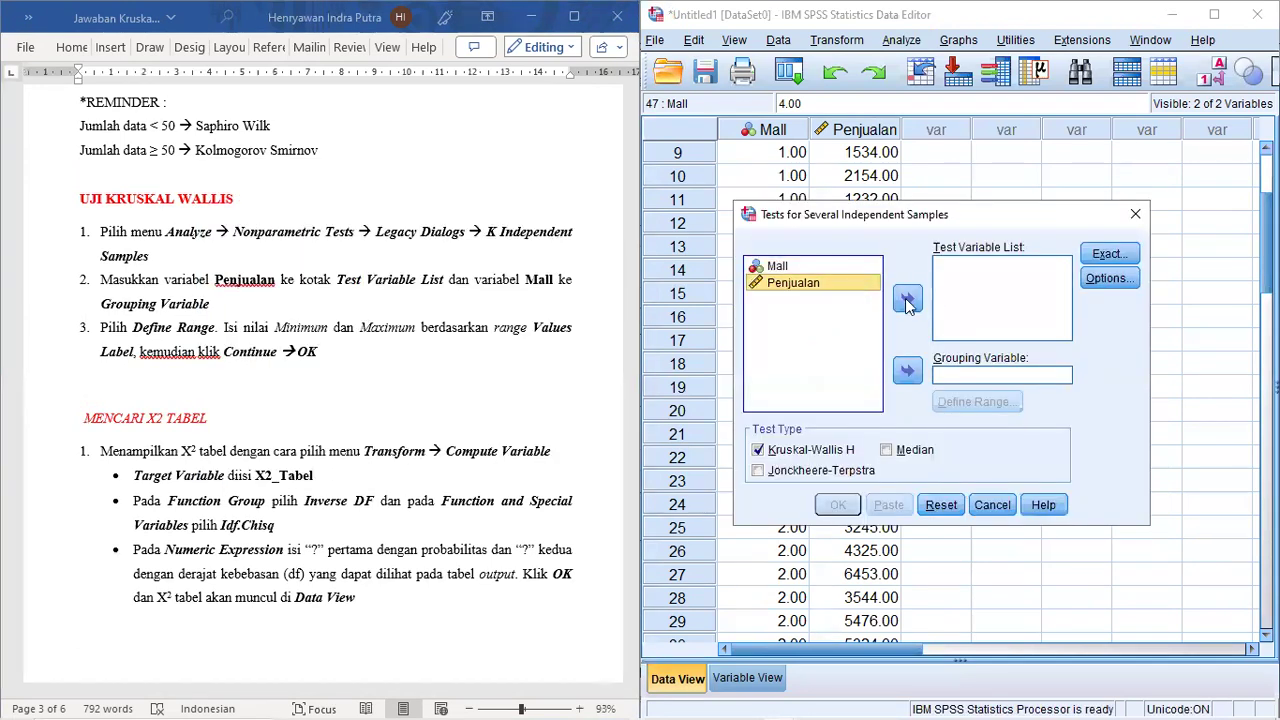
pyautogui.click(907, 298)
pyautogui.click(800, 266)
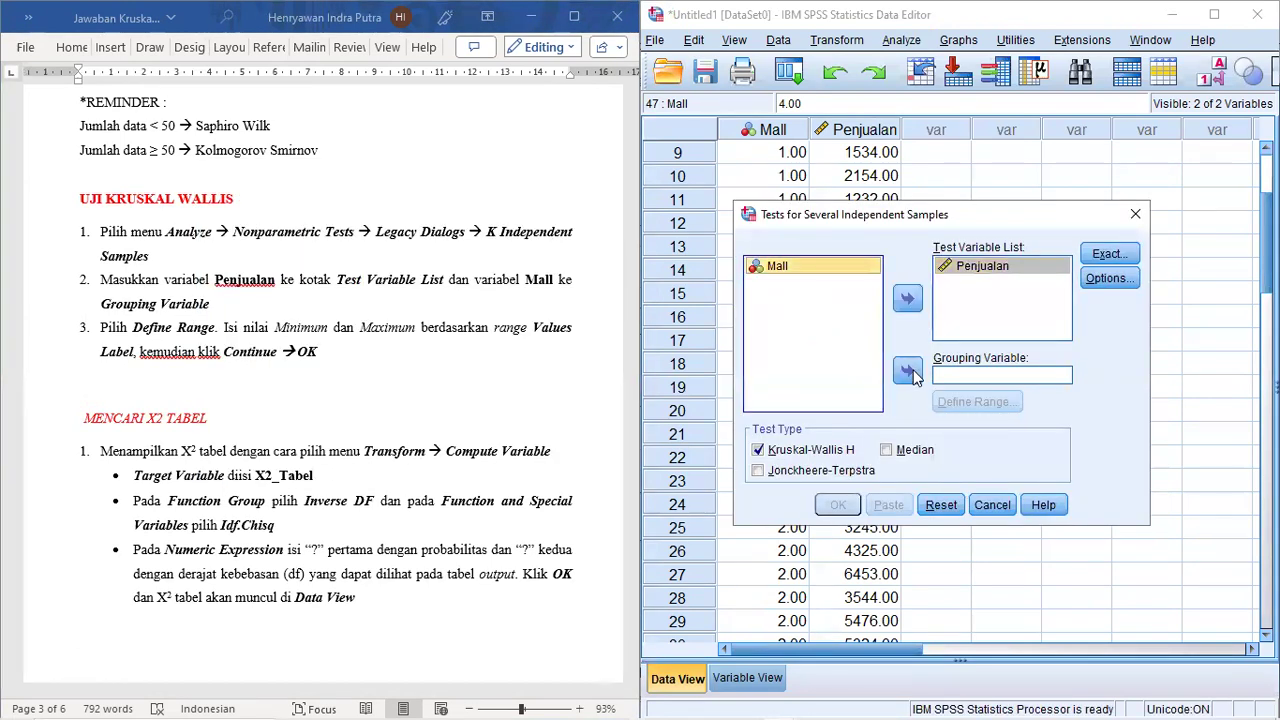
pyautogui.click(907, 370)
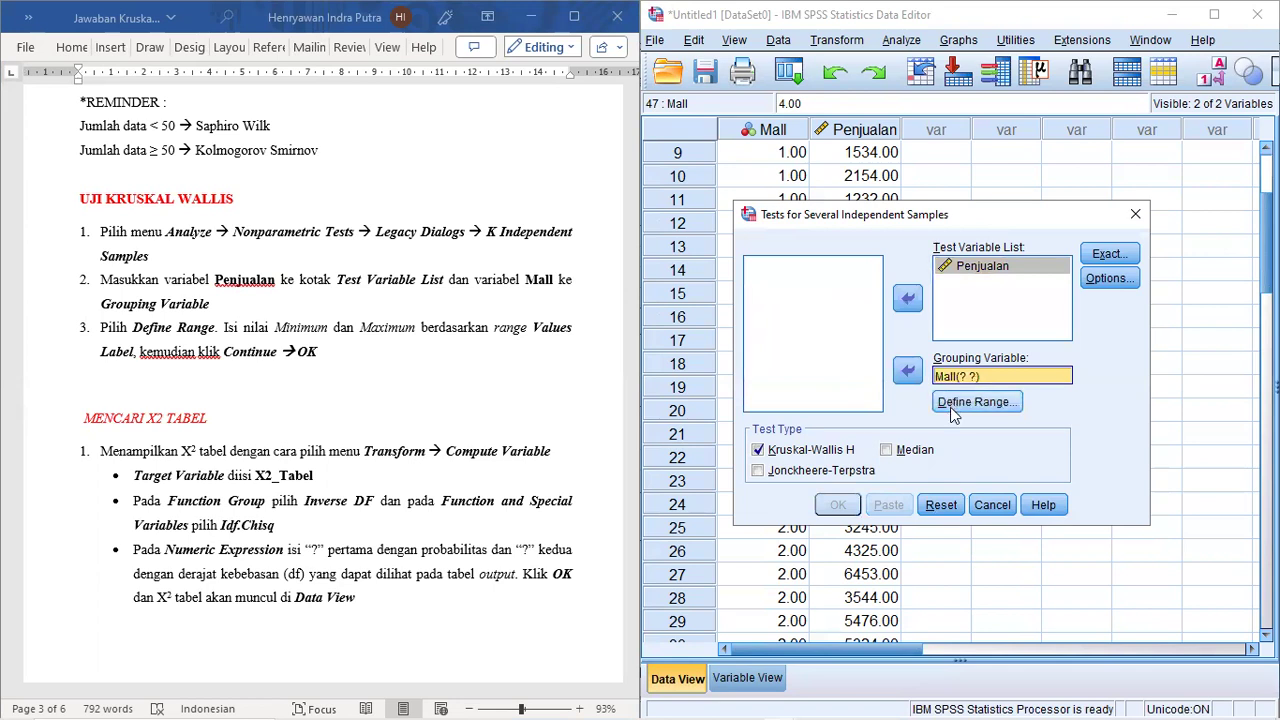
# Define the Mall grouping range from 1 to 4 and run the Kruskal-Wallis H test.
pyautogui.click(951, 405)
pyautogui.moveTo(469, 258); pyautogui.dragTo(950, 287)
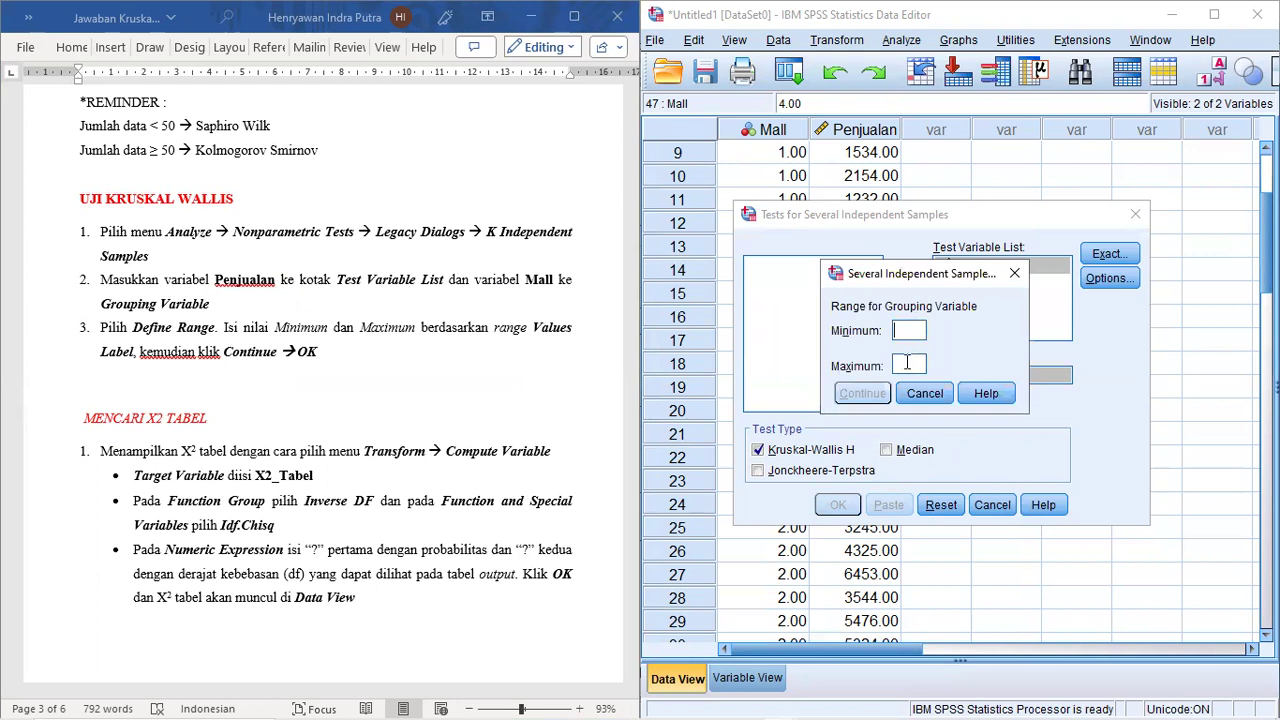
pyautogui.write('4')
pyautogui.click(862, 393)
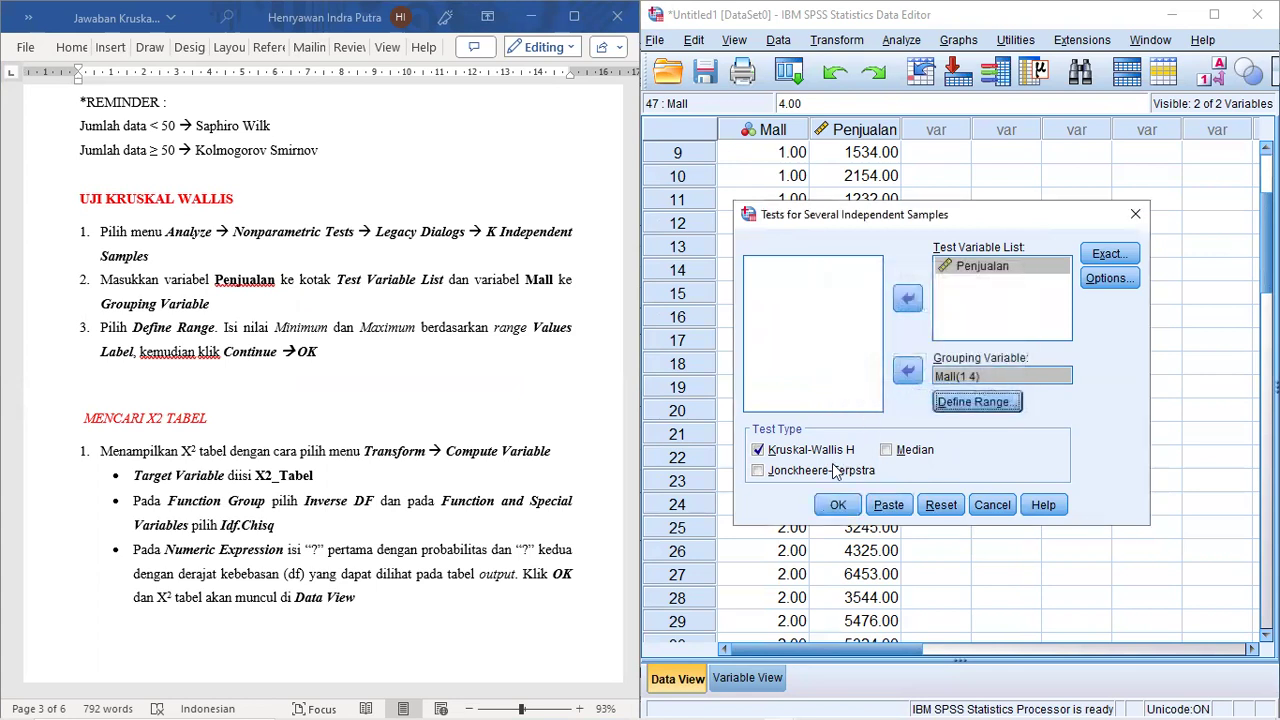
pyautogui.click(840, 507)
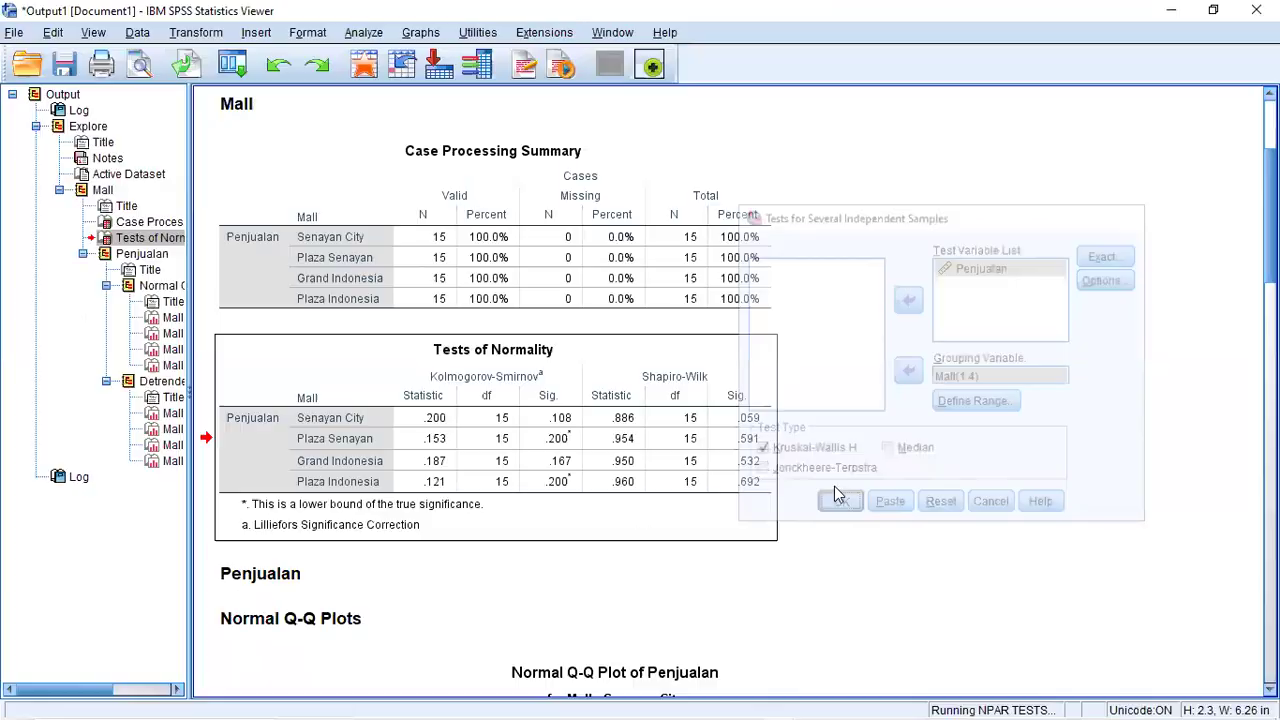
# Examine the Kruskal-Wallis H, df and Asymp. Sig. values in the Test Statistics table of the output.
pyautogui.scroll(-1, 430, 520)
pyautogui.click(344, 558)
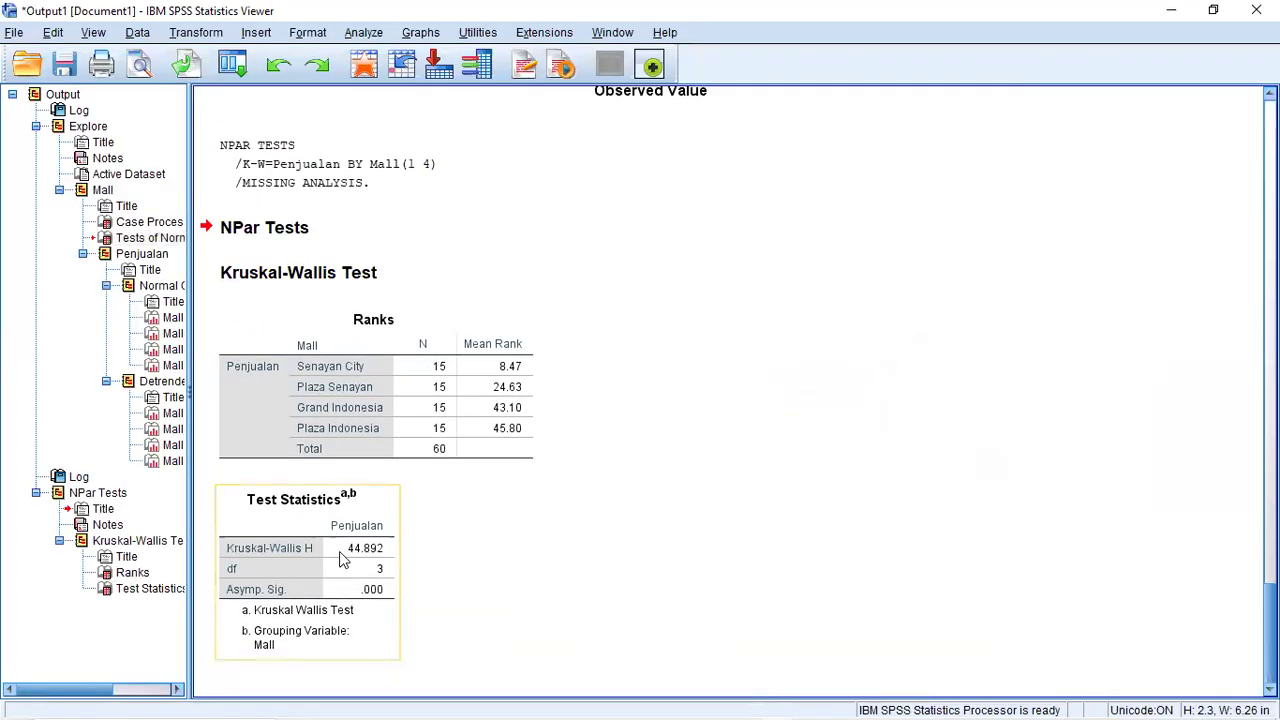
pyautogui.click(322, 550)
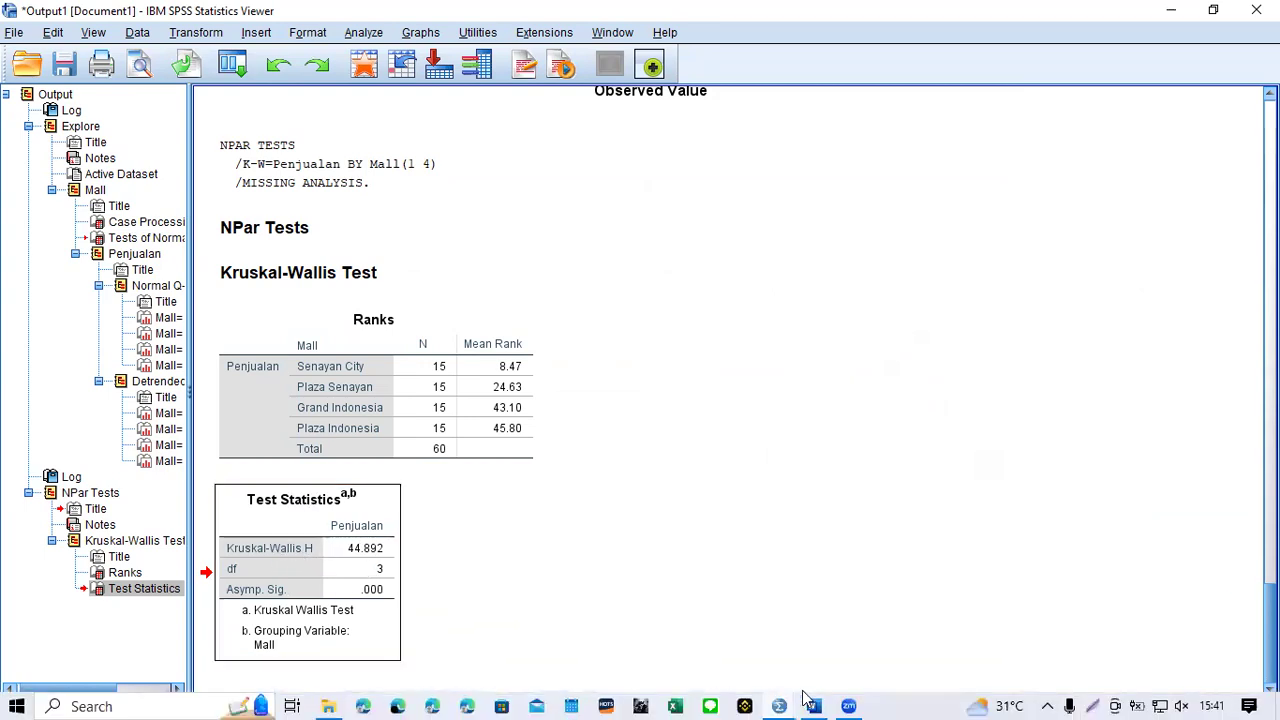
# Show the Word instructions beside the Data Editor and start Compute Variable with x2_Tabel as the target variable.
pyautogui.click(812, 706)
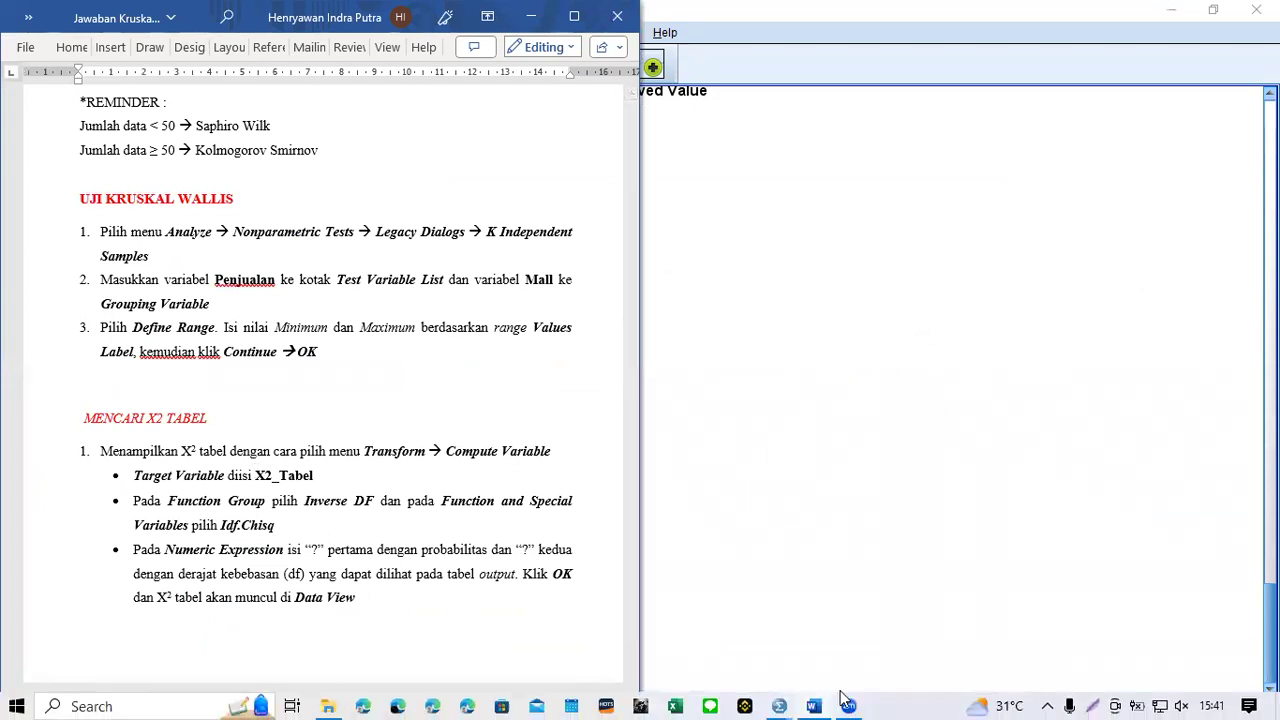
pyautogui.click(784, 700)
pyautogui.click(718, 649)
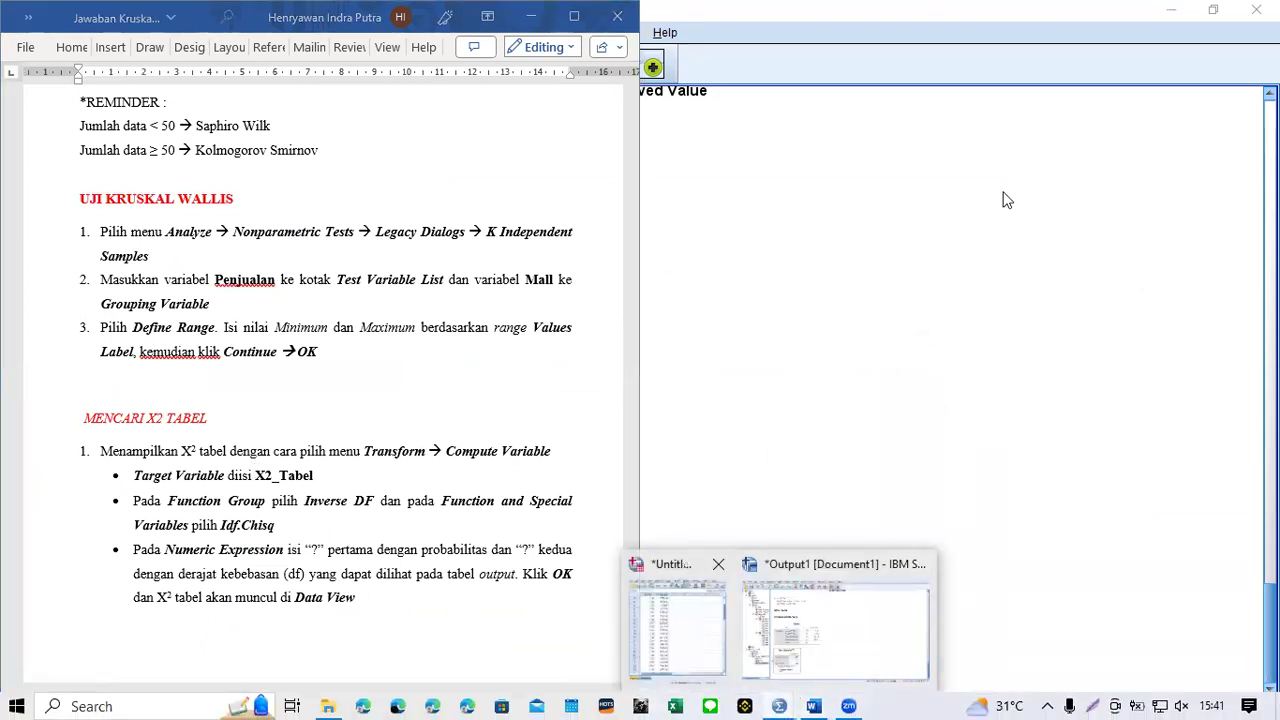
pyautogui.click(837, 41)
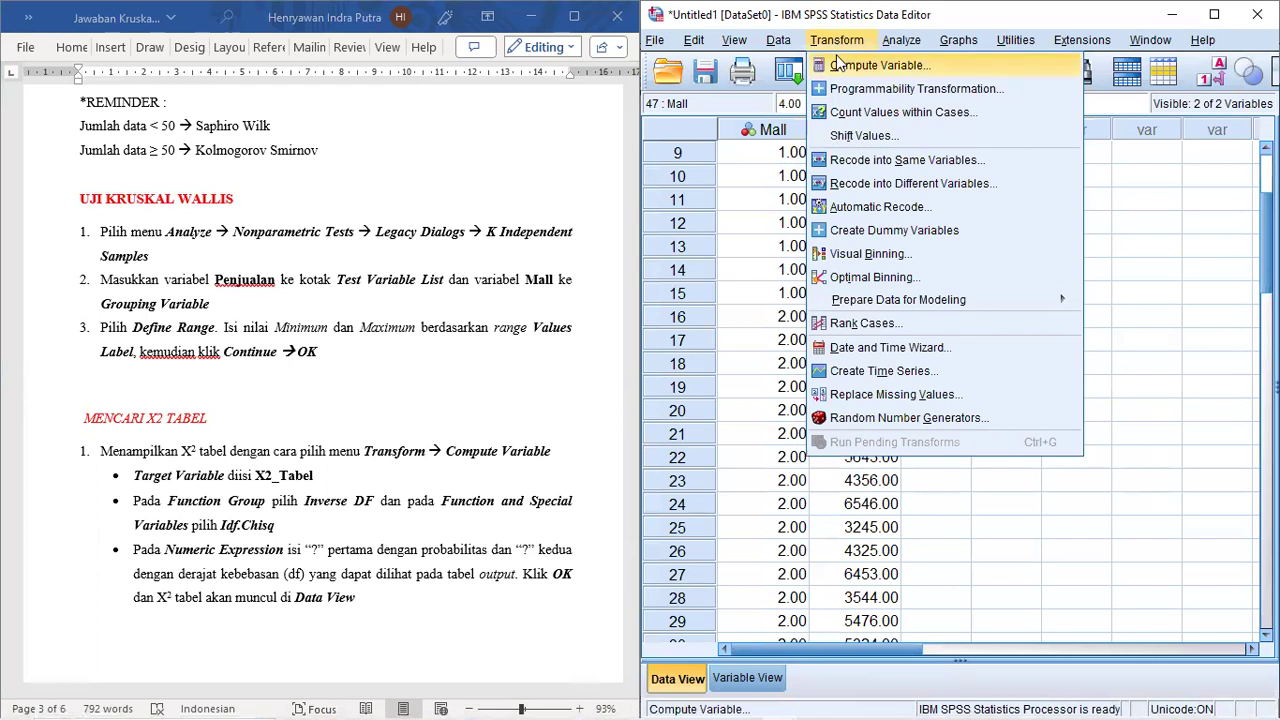
pyautogui.click(840, 66)
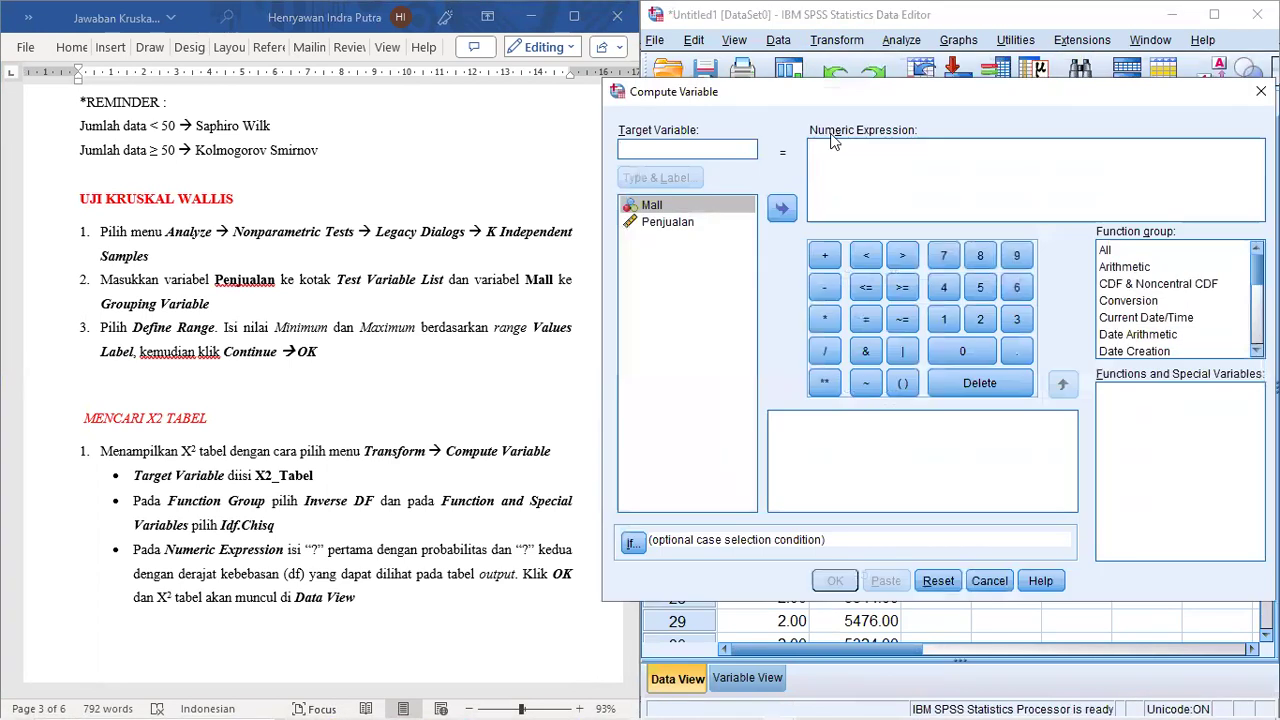
pyautogui.write('x2_Tabel')
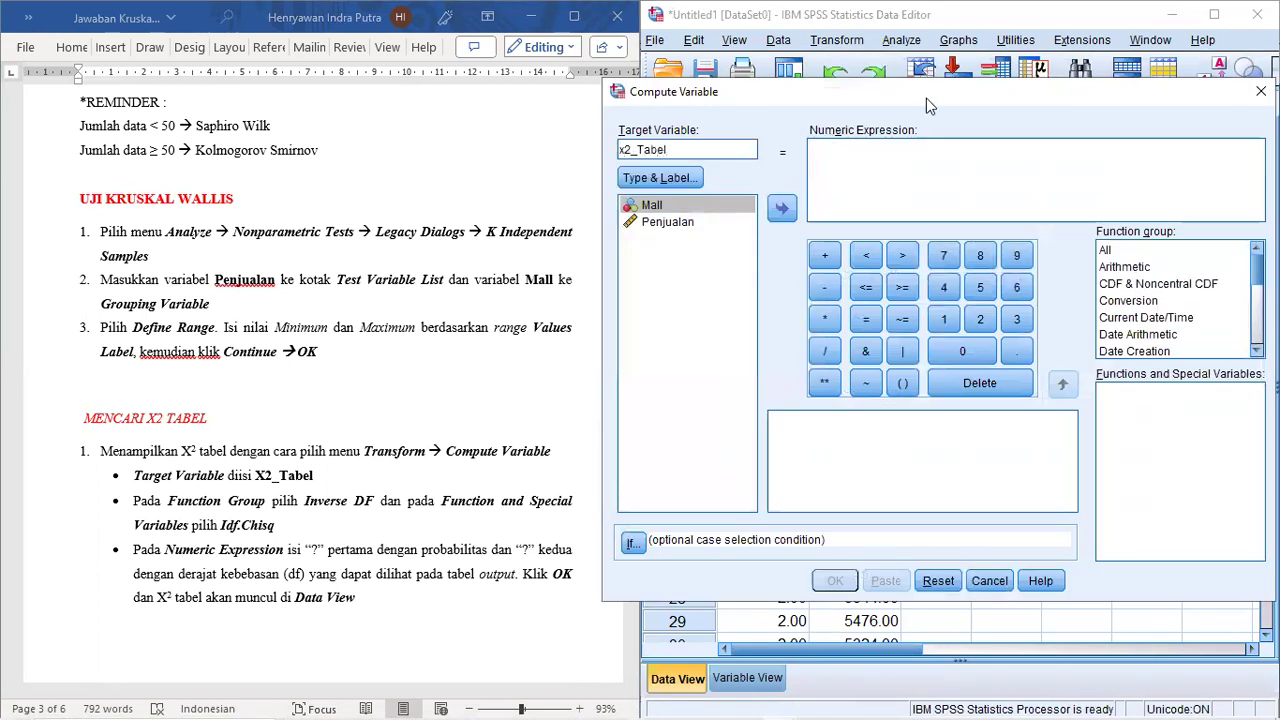
# Insert the Idf.Chisq function from the Inverse DF group into the numeric expression.
pyautogui.click(882, 146)
pyautogui.scroll(-1, 1203, 266)
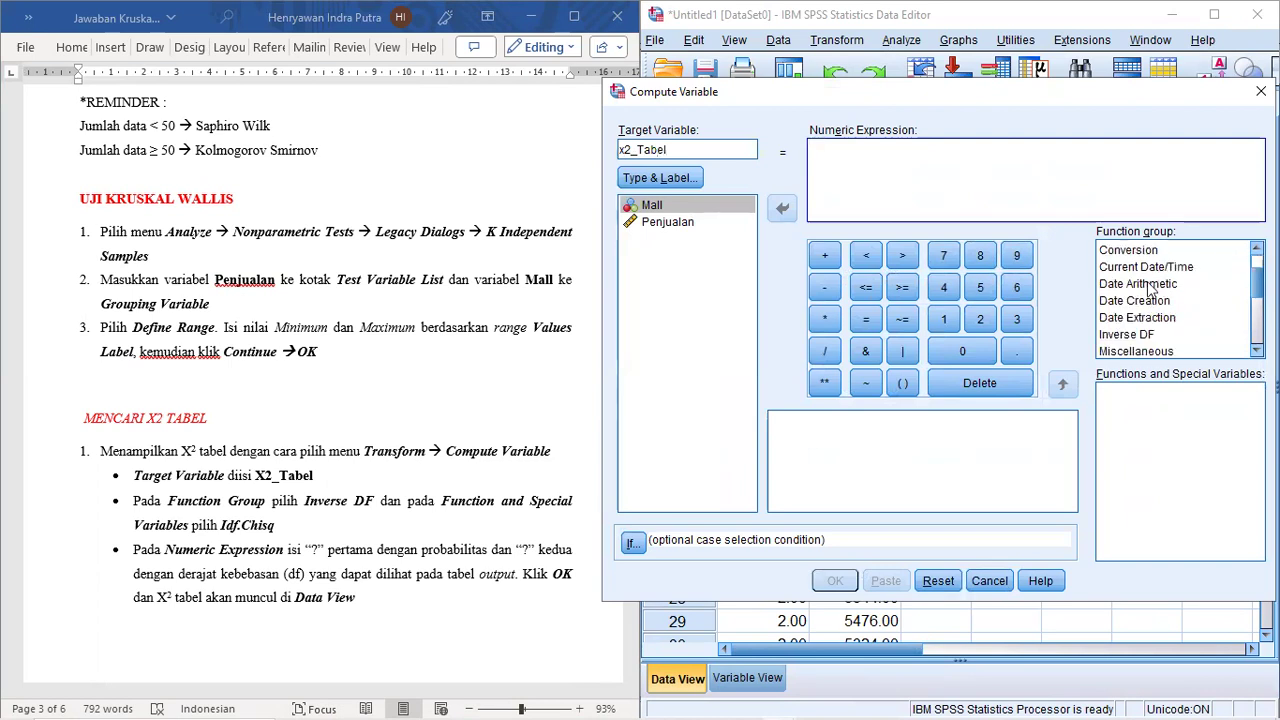
pyautogui.click(1146, 337)
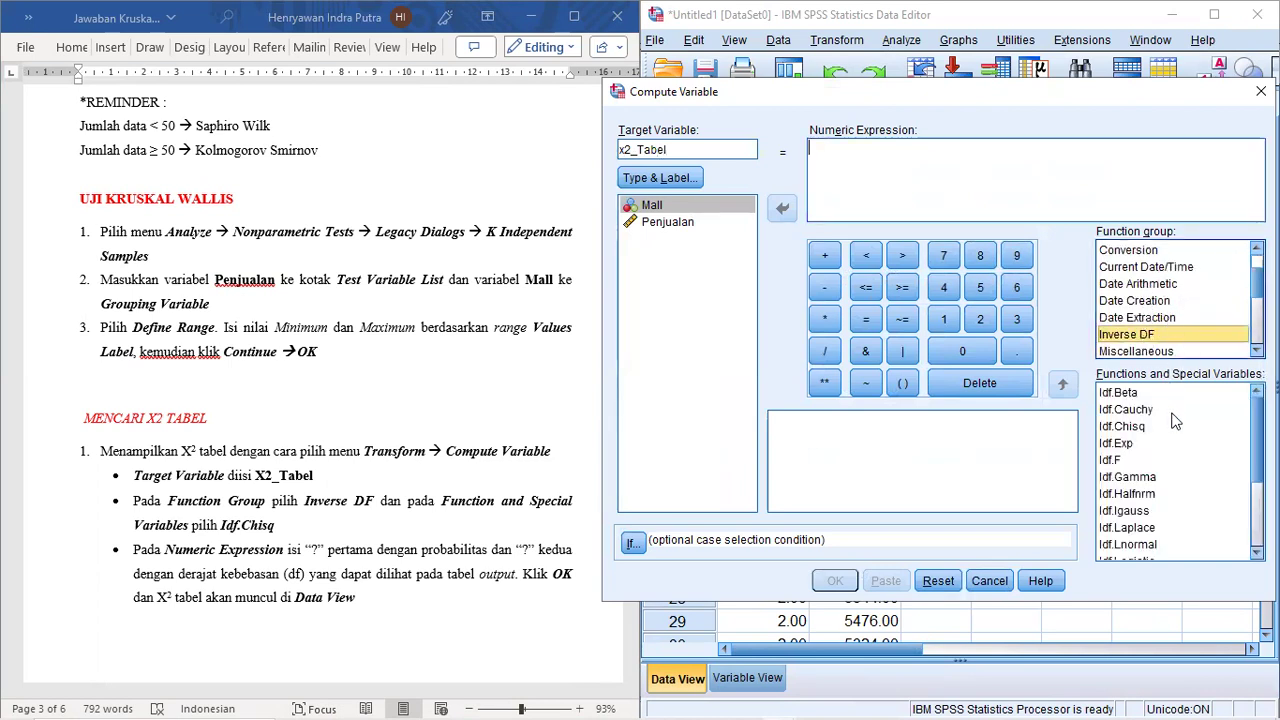
pyautogui.click(1135, 428)
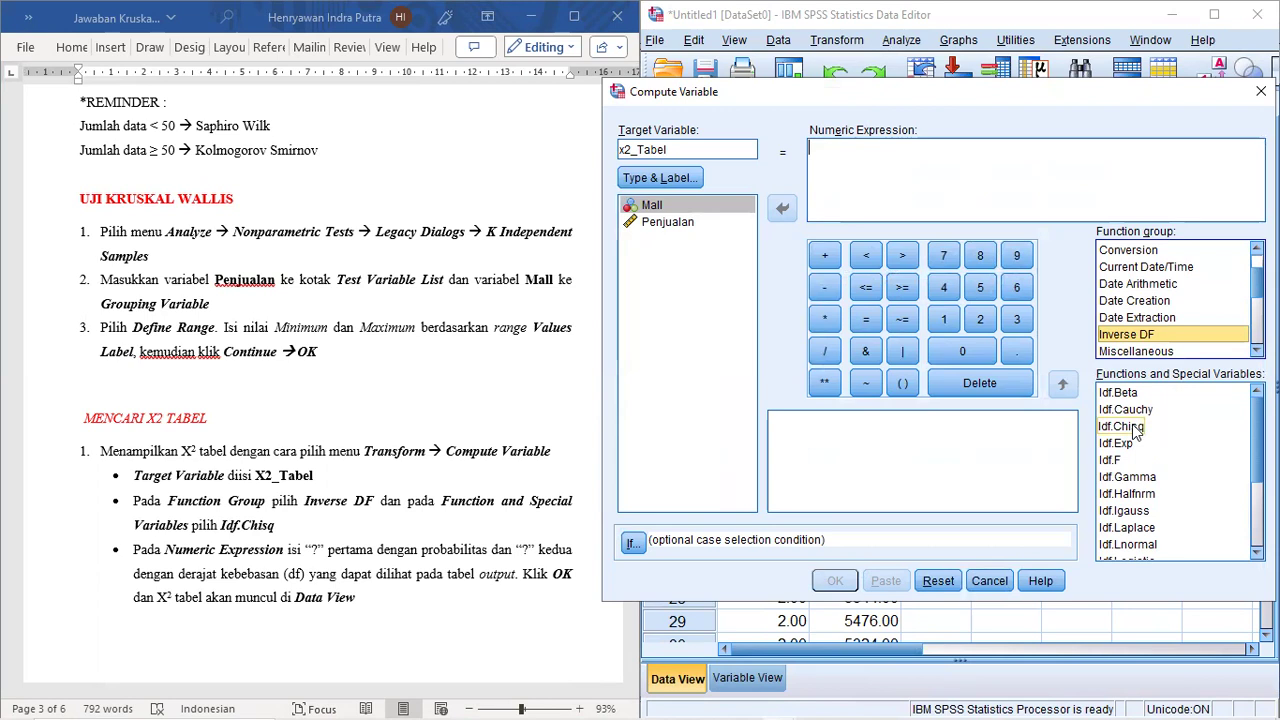
pyautogui.doubleClick(1135, 428)
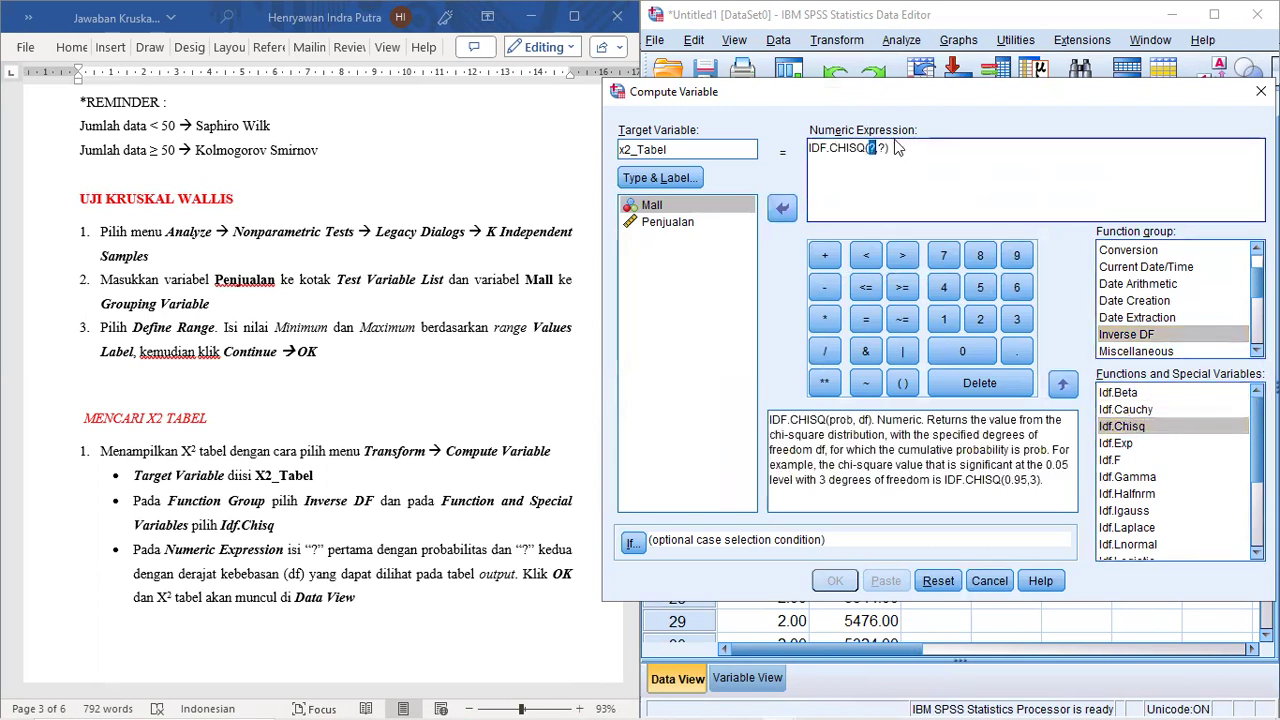
# Complete the expression as IDF.CHISQ(0.90,3), using the df from the Test Statistics table, and compute the variable.
pyautogui.write('0.90')
pyautogui.press('Right')
pyautogui.press('Right')
pyautogui.press('BackSpace')
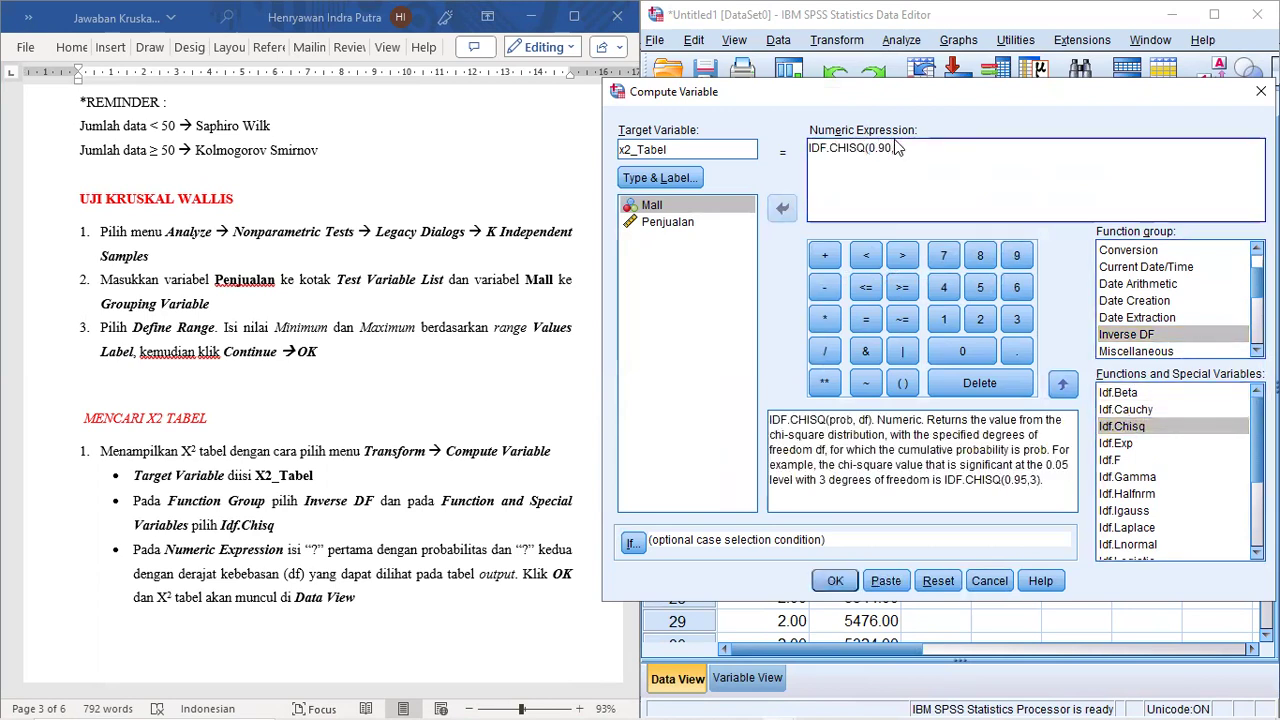
pyautogui.scroll(-2, 365, 406)
pyautogui.scroll(-3, 398, 437)
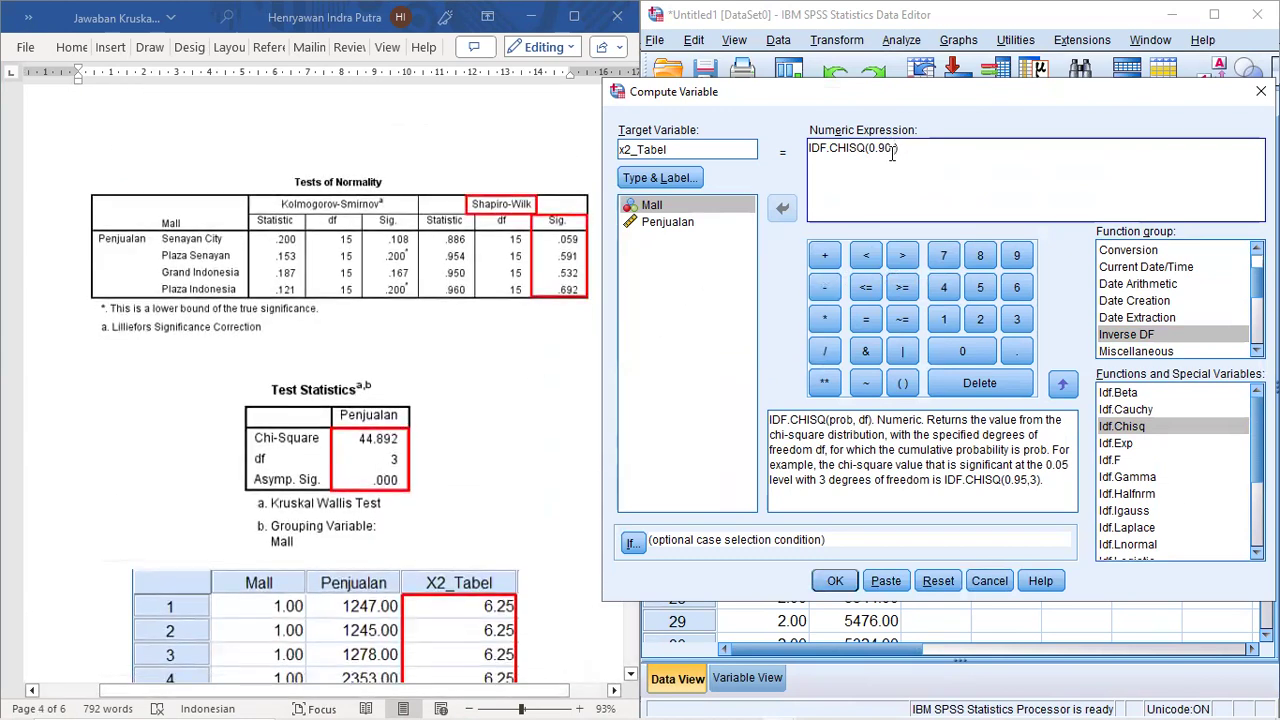
pyautogui.click(835, 581)
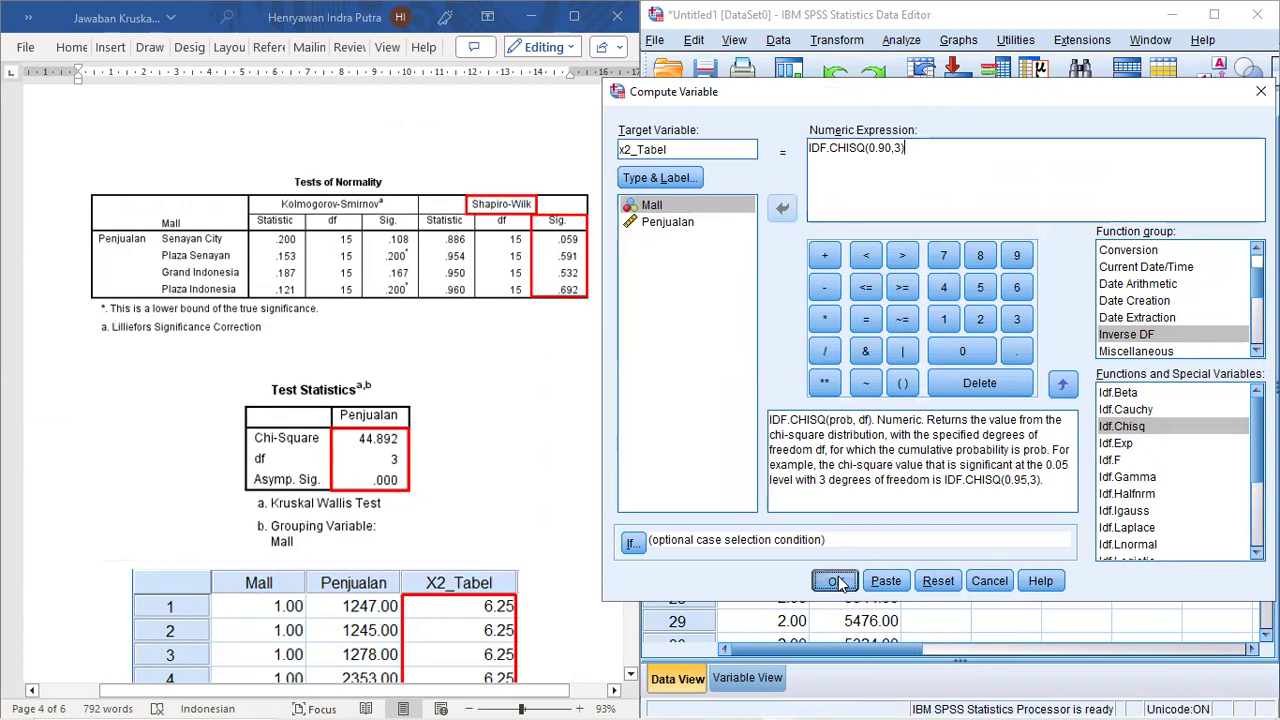
# Return to the Data Editor and inspect the computed x2_Tabel column.
pyautogui.moveTo(800, 697)
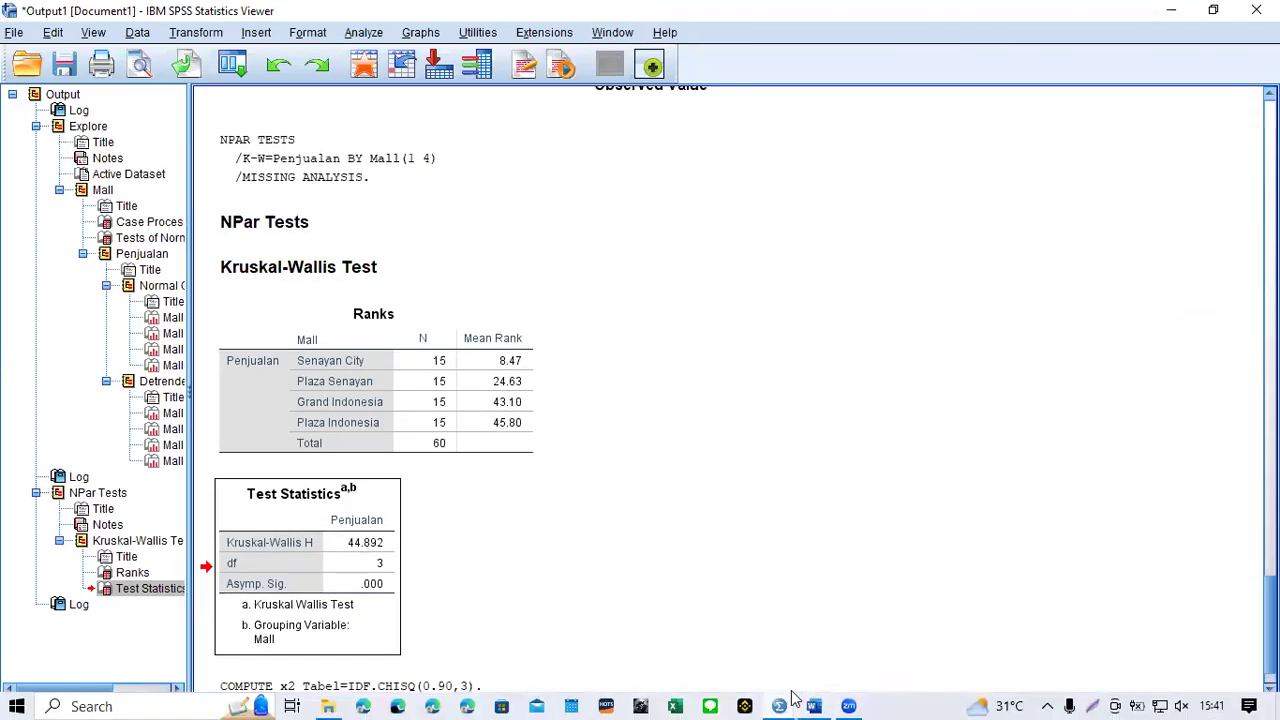
pyautogui.moveTo(850, 700)
pyautogui.click(686, 650)
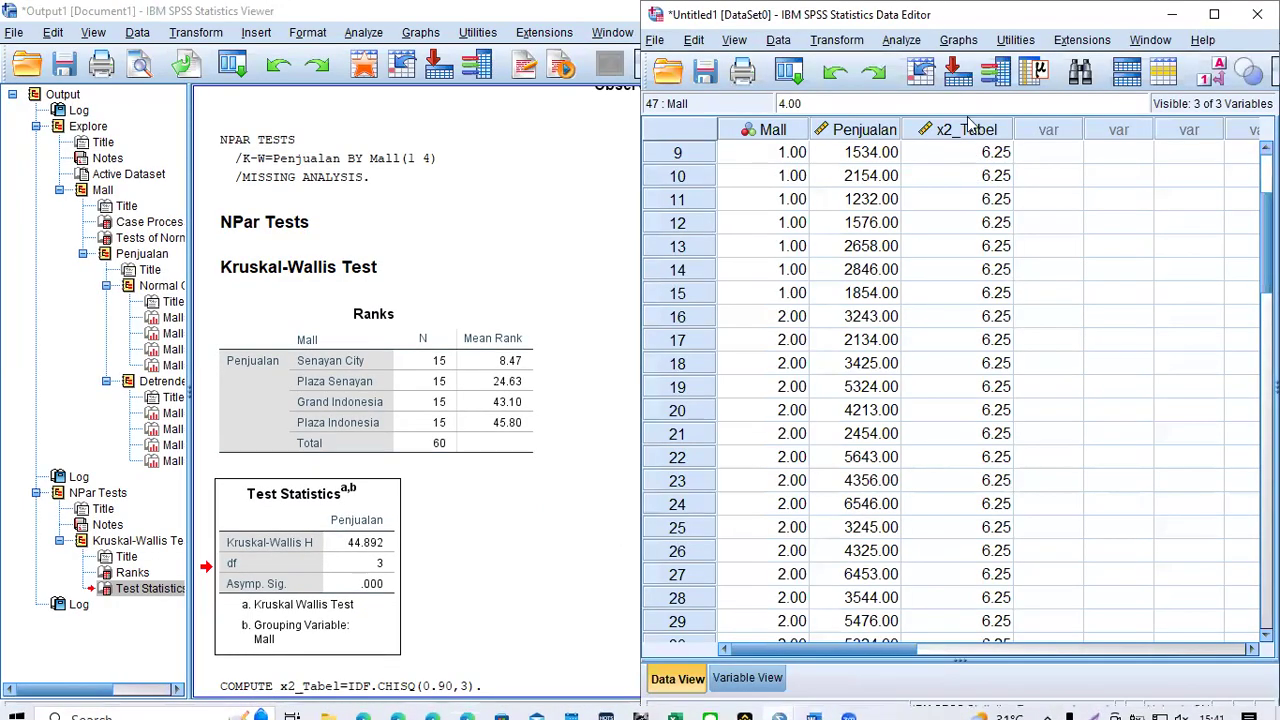
pyautogui.click(984, 130)
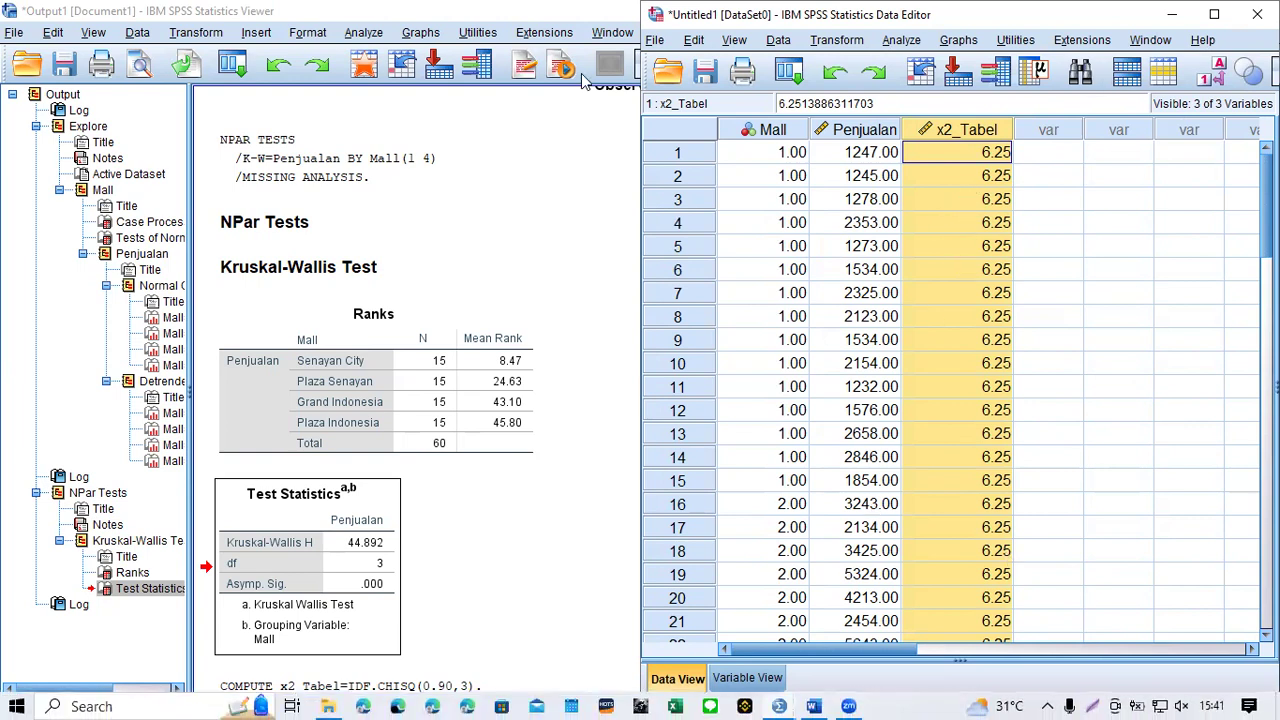
# Read the hypotheses and decision rules of the UJI KRUSKAL WALLIS interpretation in the Word document, down to the Keputusan table.
pyautogui.click(813, 706)
pyautogui.scroll(-3, 533, 84)
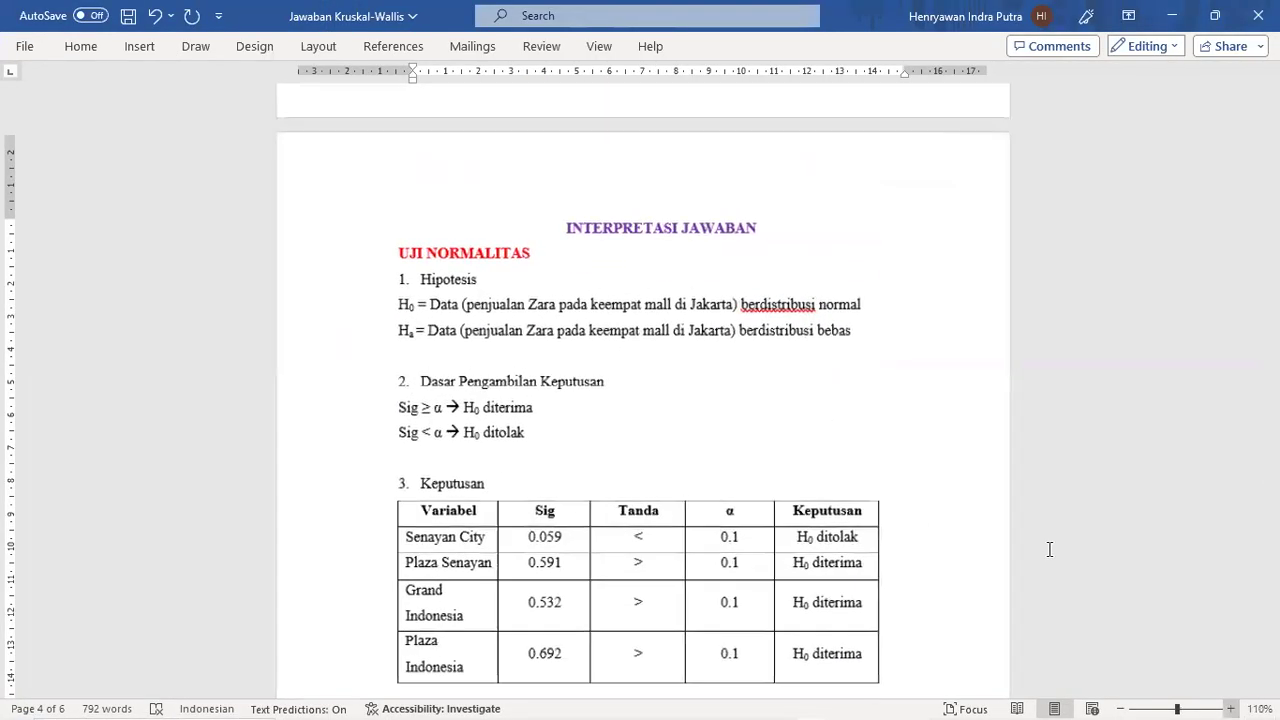
pyautogui.scroll(-15, 832, 420)
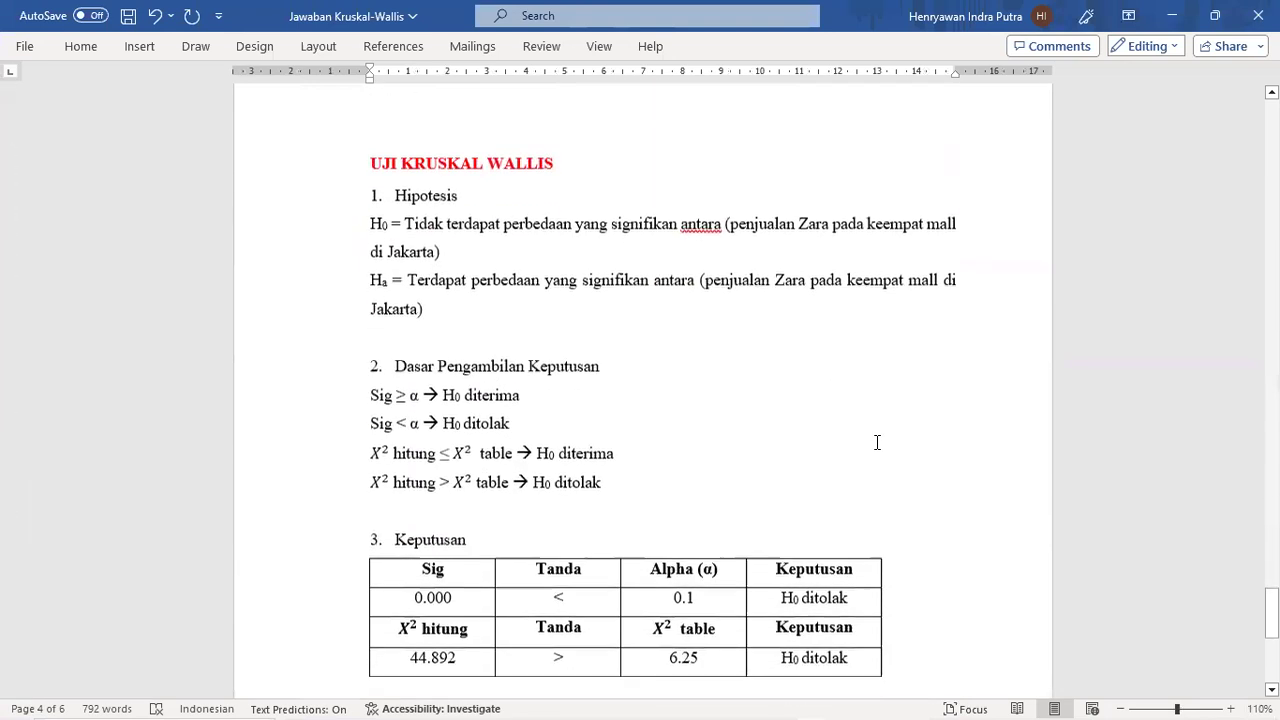
pyautogui.moveTo(476, 193); pyautogui.dragTo(385, 190)
pyautogui.moveTo(443, 304); pyautogui.dragTo(371, 227)
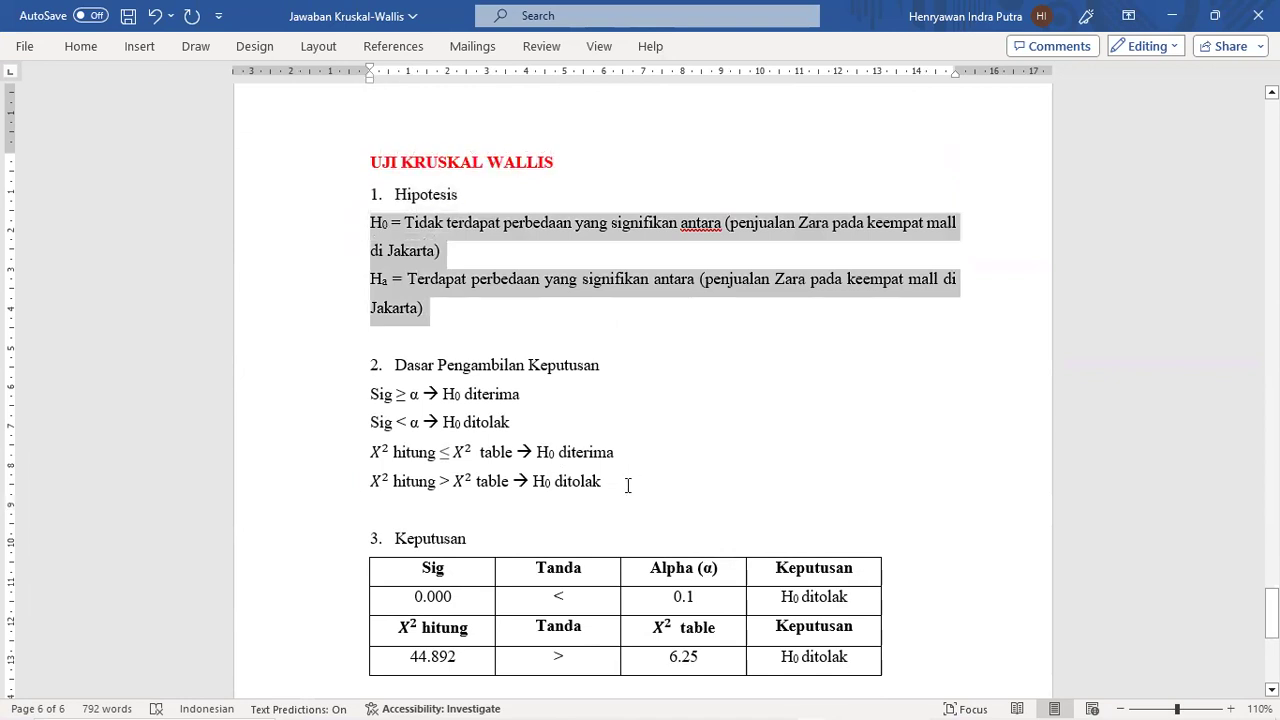
pyautogui.moveTo(601, 482); pyautogui.dragTo(371, 393)
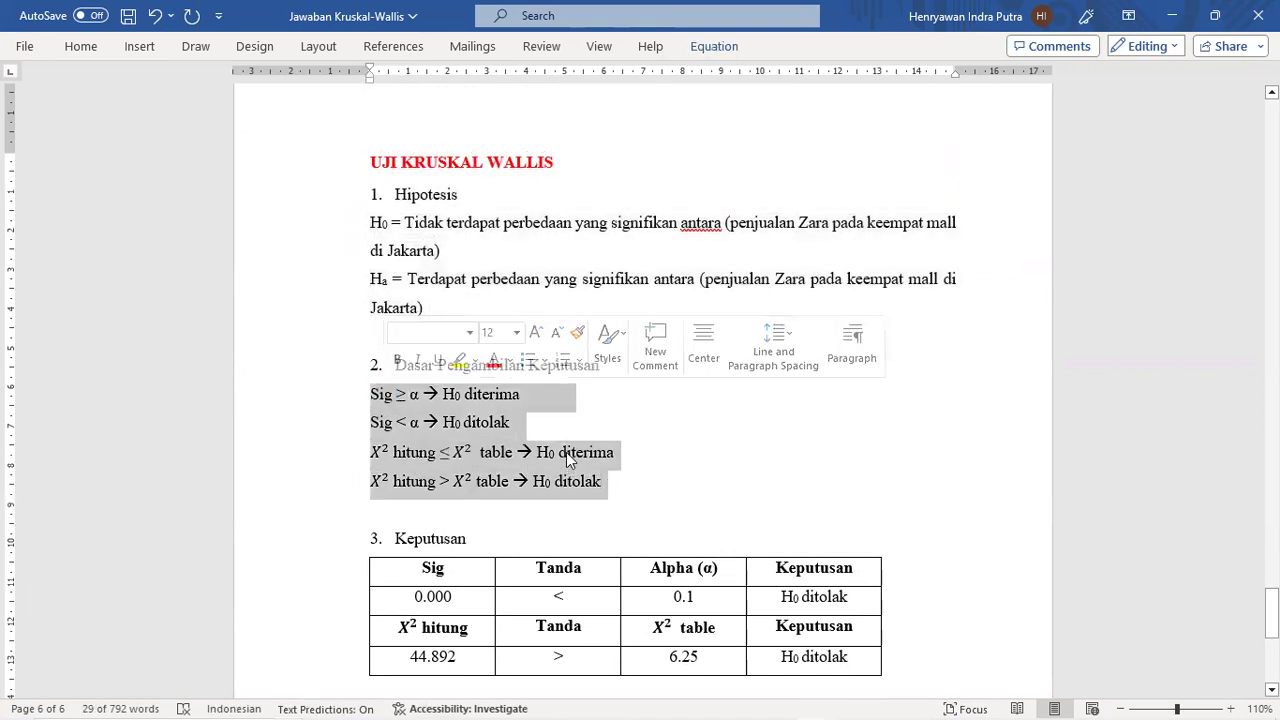
pyautogui.scroll(-3, 540, 455)
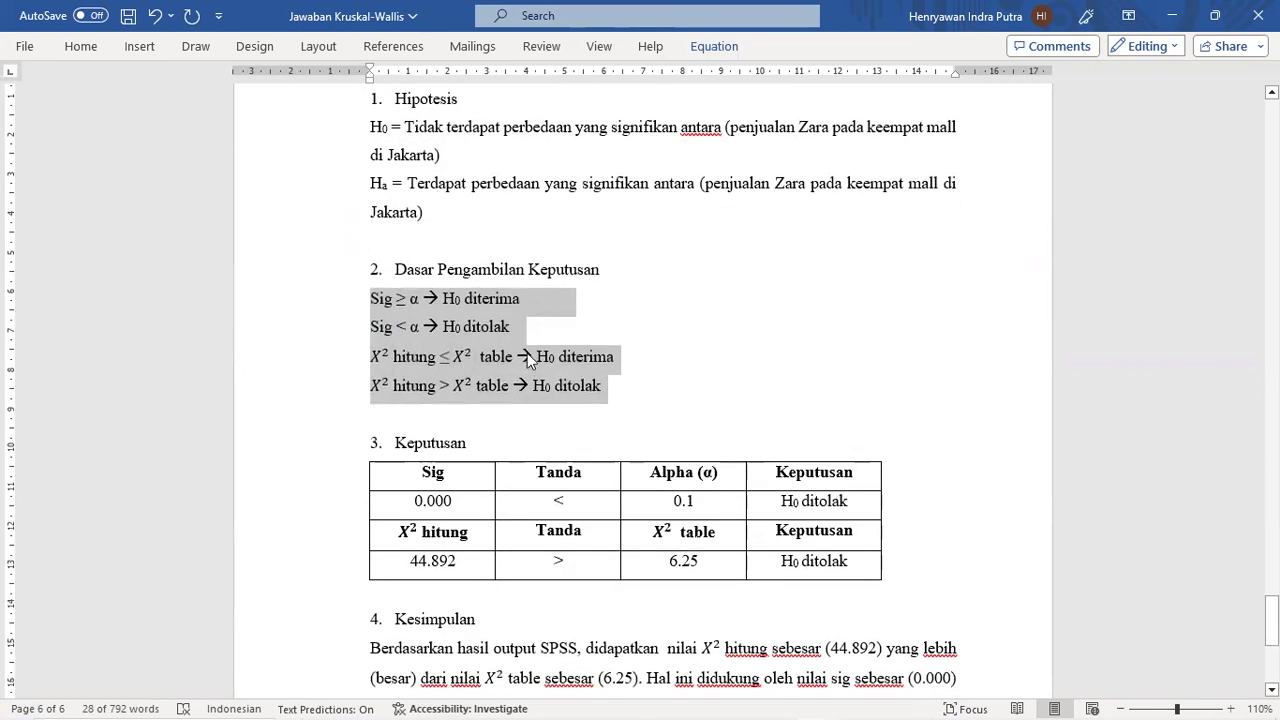
# Examine the Sig and X² hitung comparisons in the Keputusan table, and check them against the Ha statement under Hipotesis.
pyautogui.scroll(-3, 528, 362)
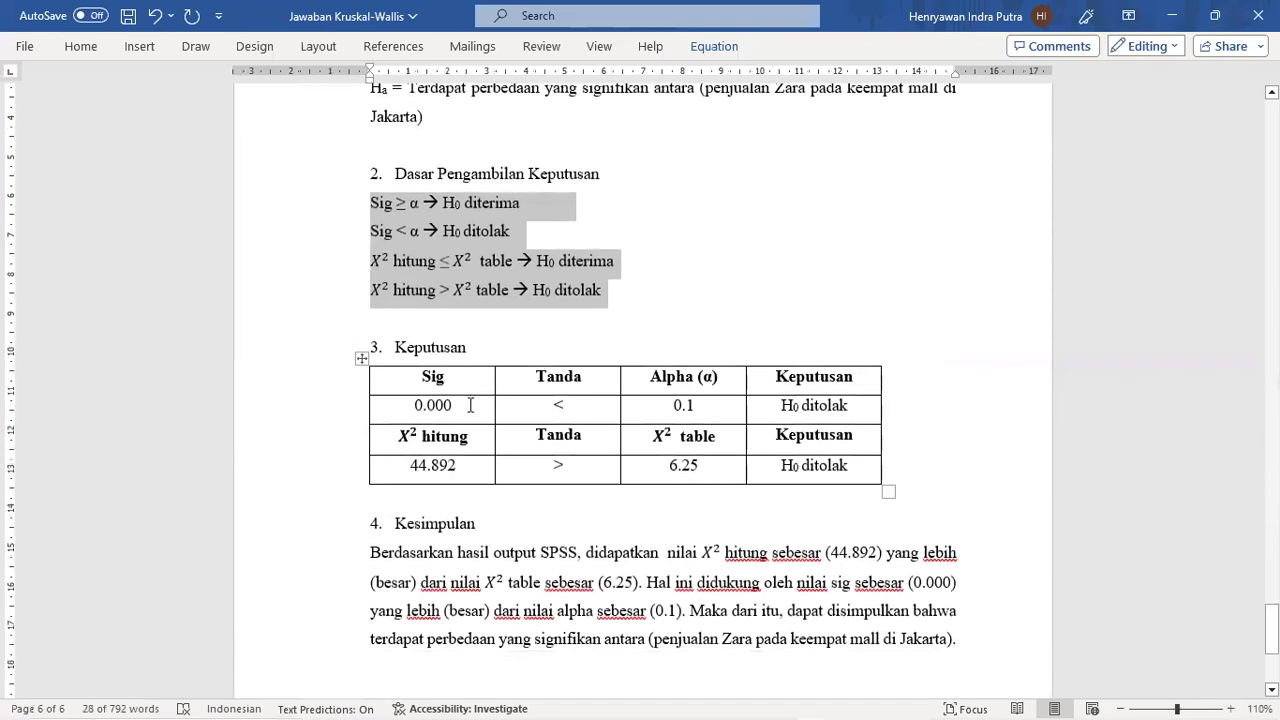
pyautogui.moveTo(464, 410); pyautogui.dragTo(659, 413)
pyautogui.moveTo(488, 469); pyautogui.dragTo(646, 476)
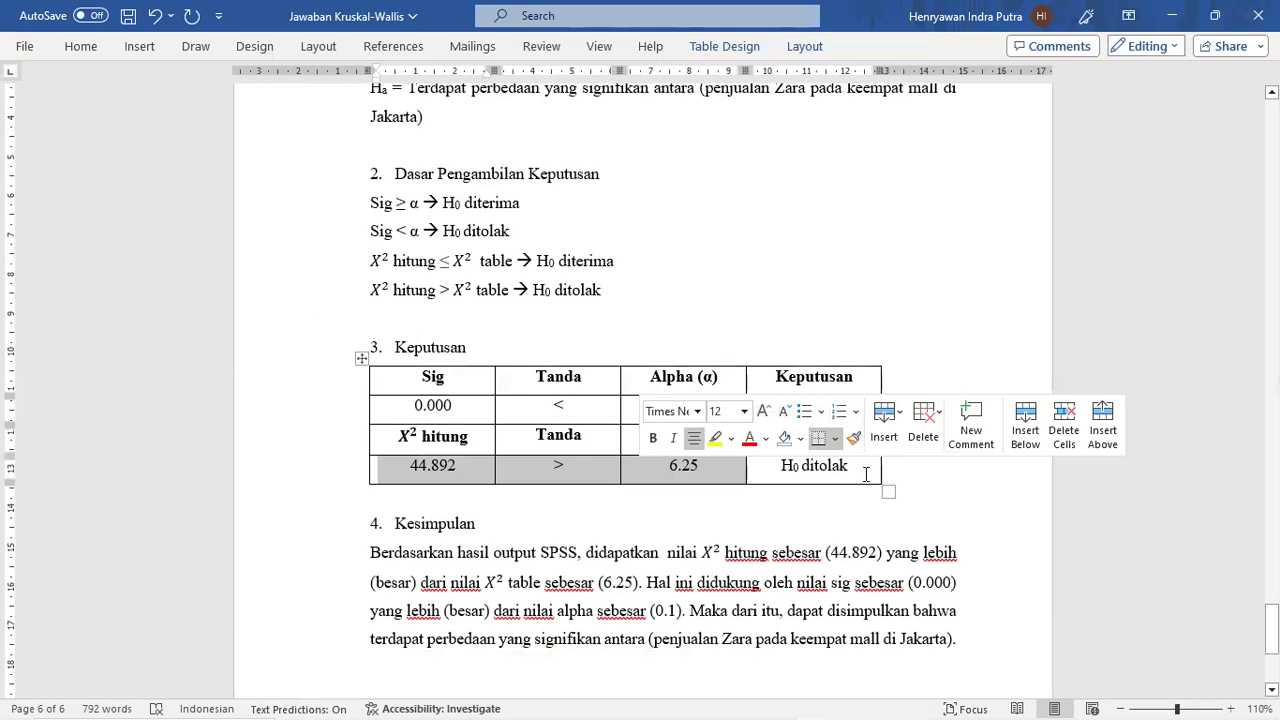
pyautogui.tripleClick(792, 468)
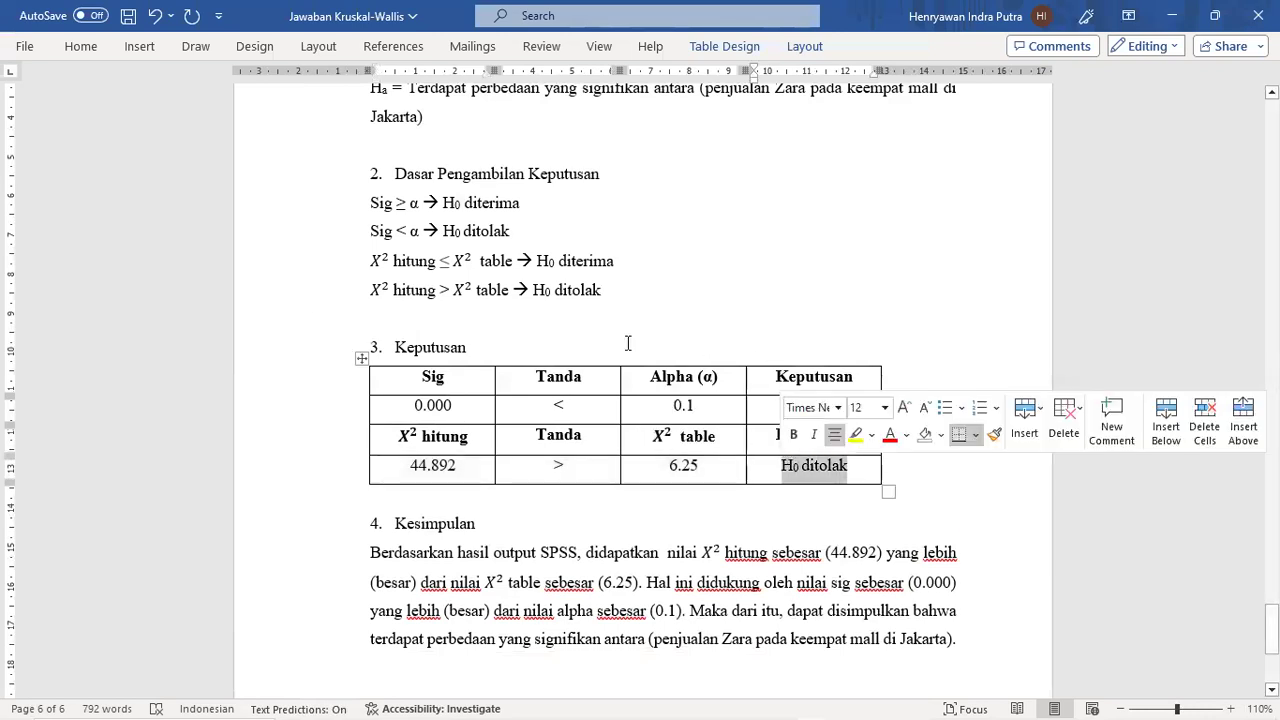
pyautogui.scroll(2, 450, 305)
pyautogui.scroll(1, 449, 305)
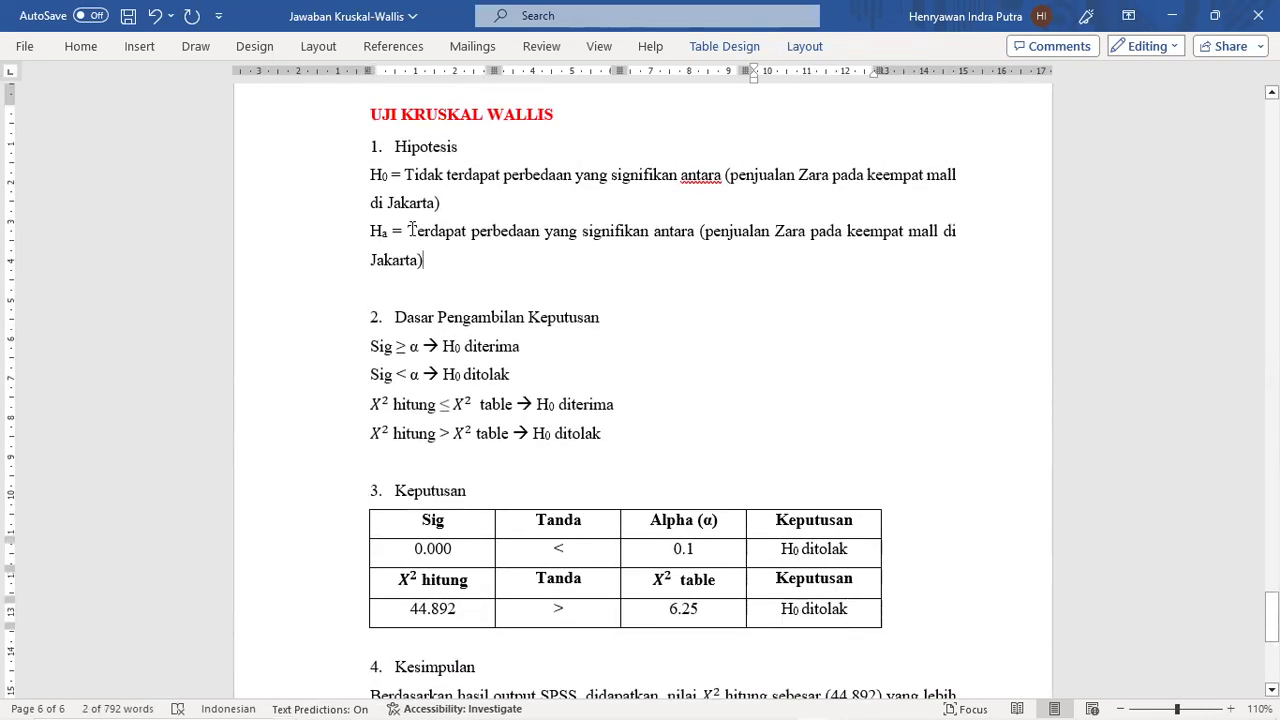
pyautogui.moveTo(437, 257); pyautogui.dragTo(450, 242)
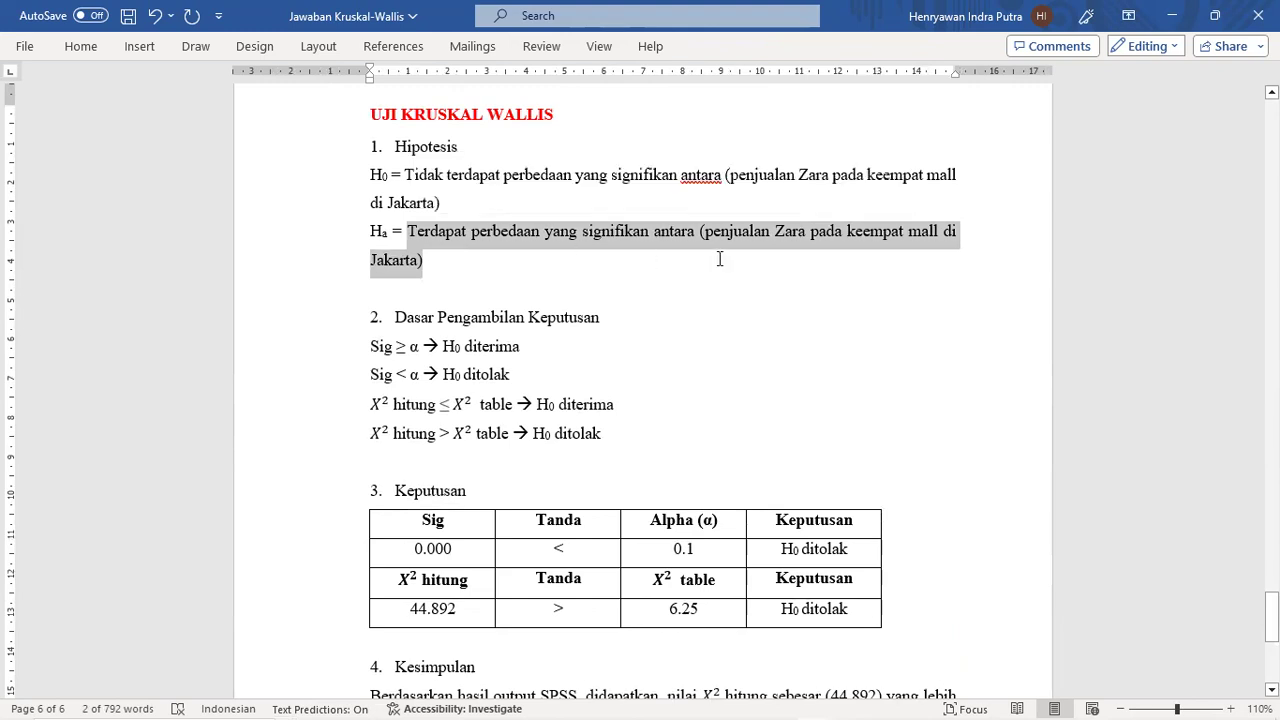
pyautogui.press('Right')
pyautogui.moveTo(713, 258); pyautogui.dragTo(702, 230)
# Read the Kesimpulan paragraph of the Kruskal-Wallis interpretation, highlighting its closing line about Zara sales across the four Jakarta malls.
pyautogui.scroll(-4, 675, 314)
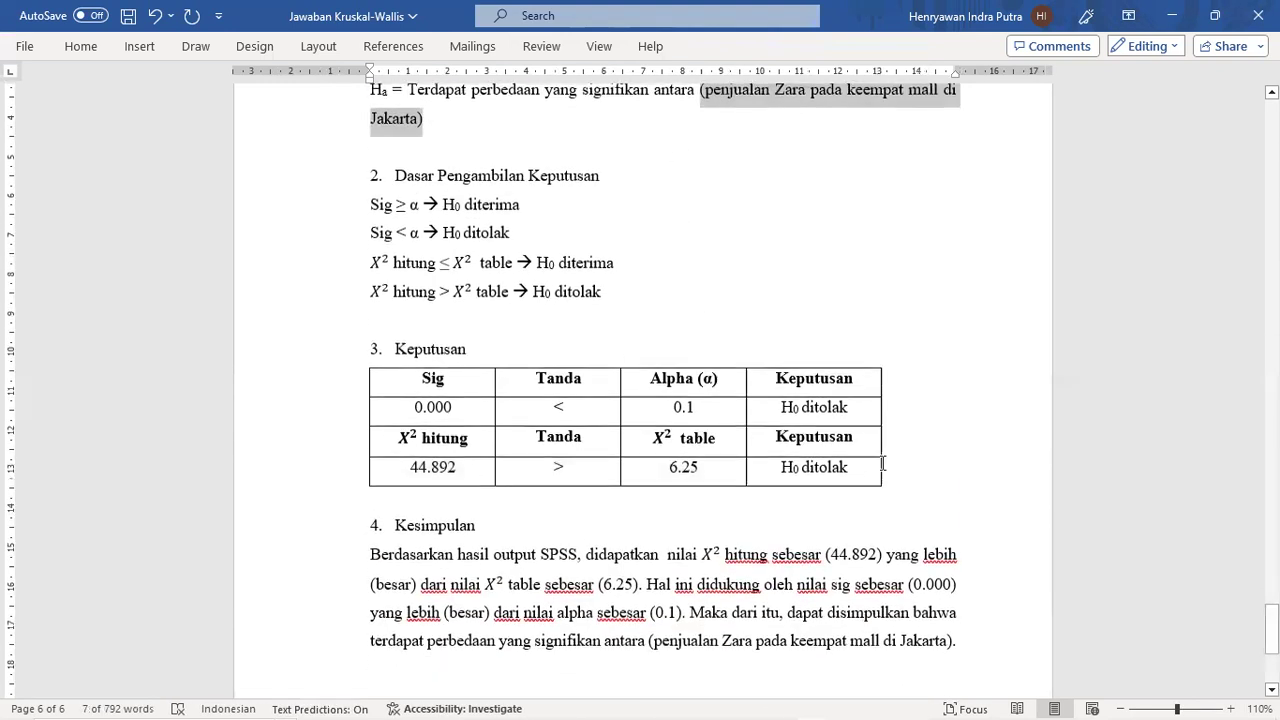
pyautogui.moveTo(723, 560); pyautogui.dragTo(380, 548)
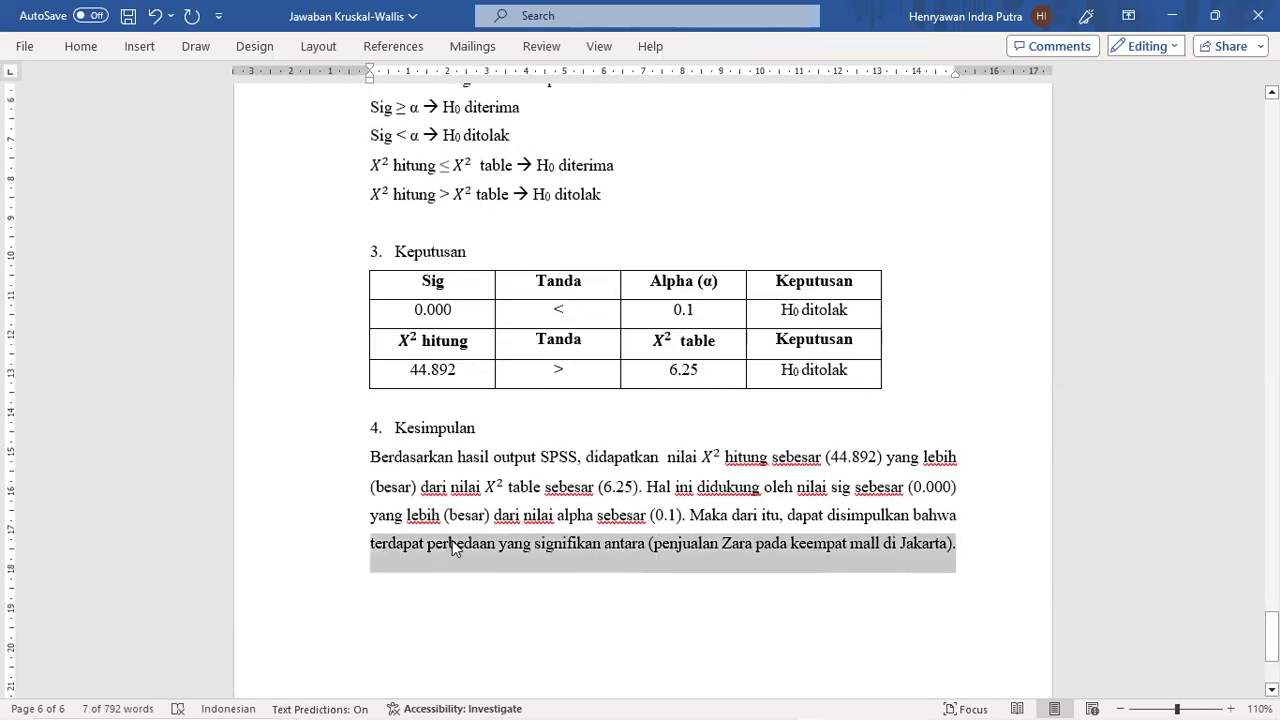
pyautogui.scroll(-4, 673, 525)
pyautogui.scroll(4, 760, 563)
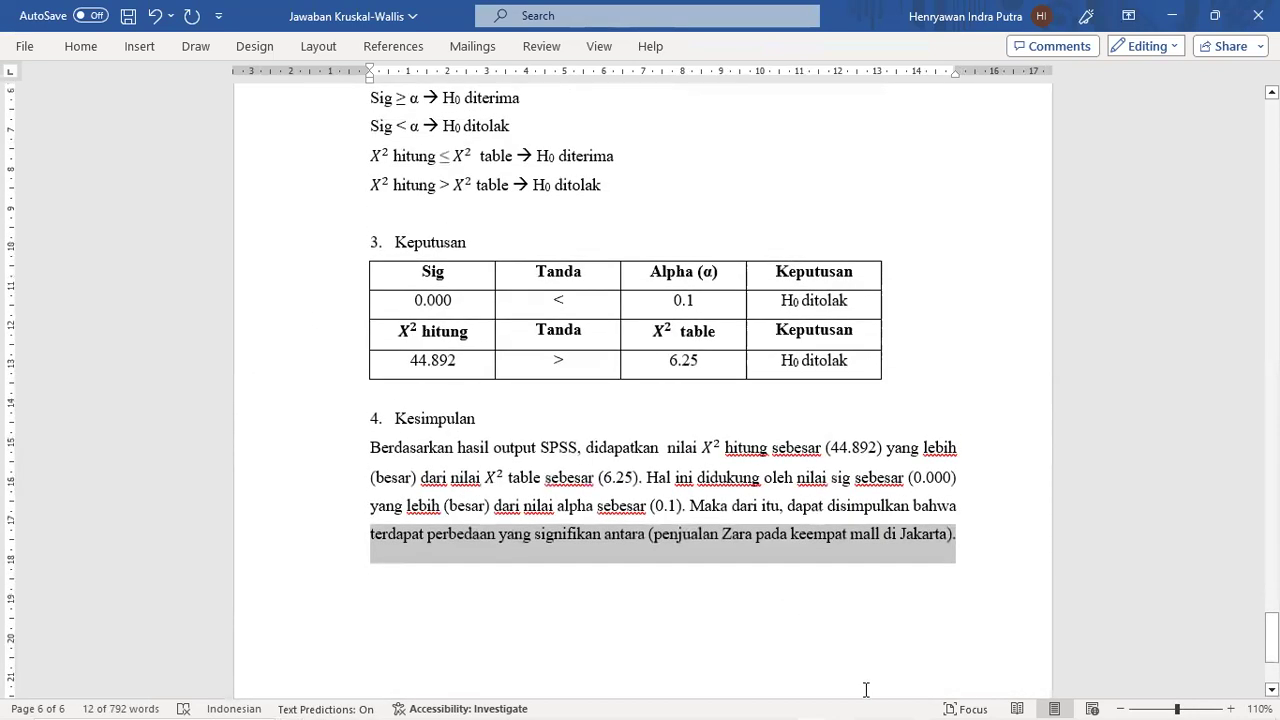